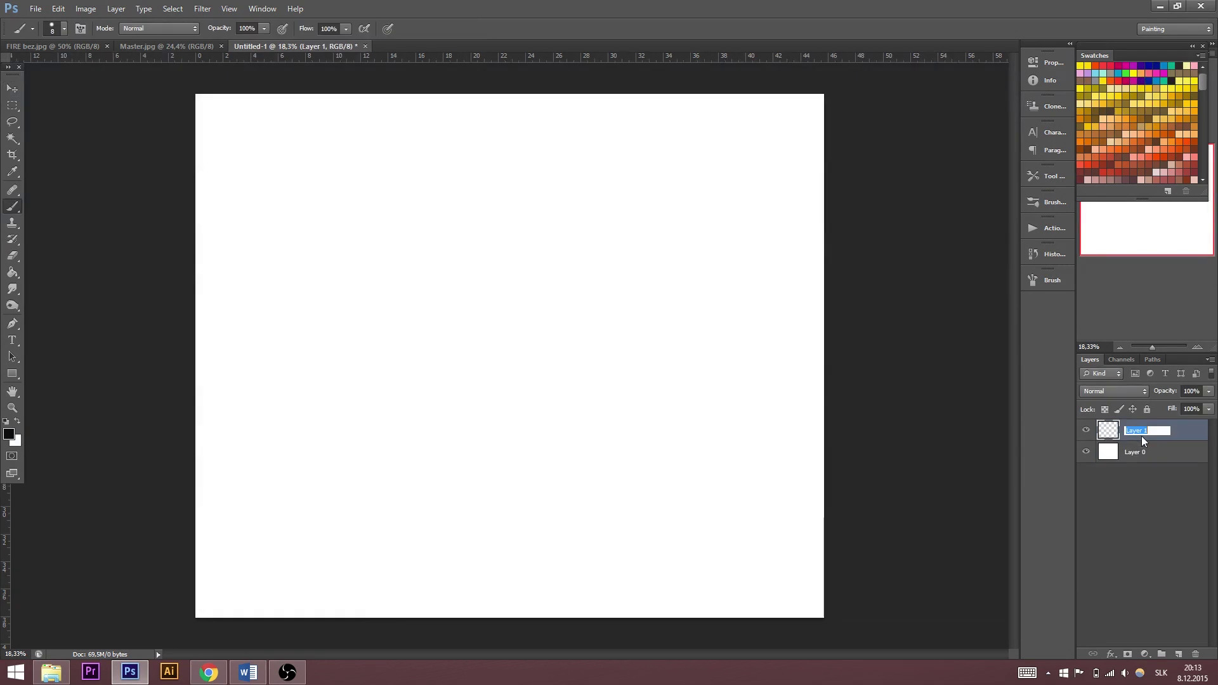
- Rename the new layer above Layer 0 as sketch
{"action": "type", "text": "ck"}
{"action": "key", "text": "Return"}
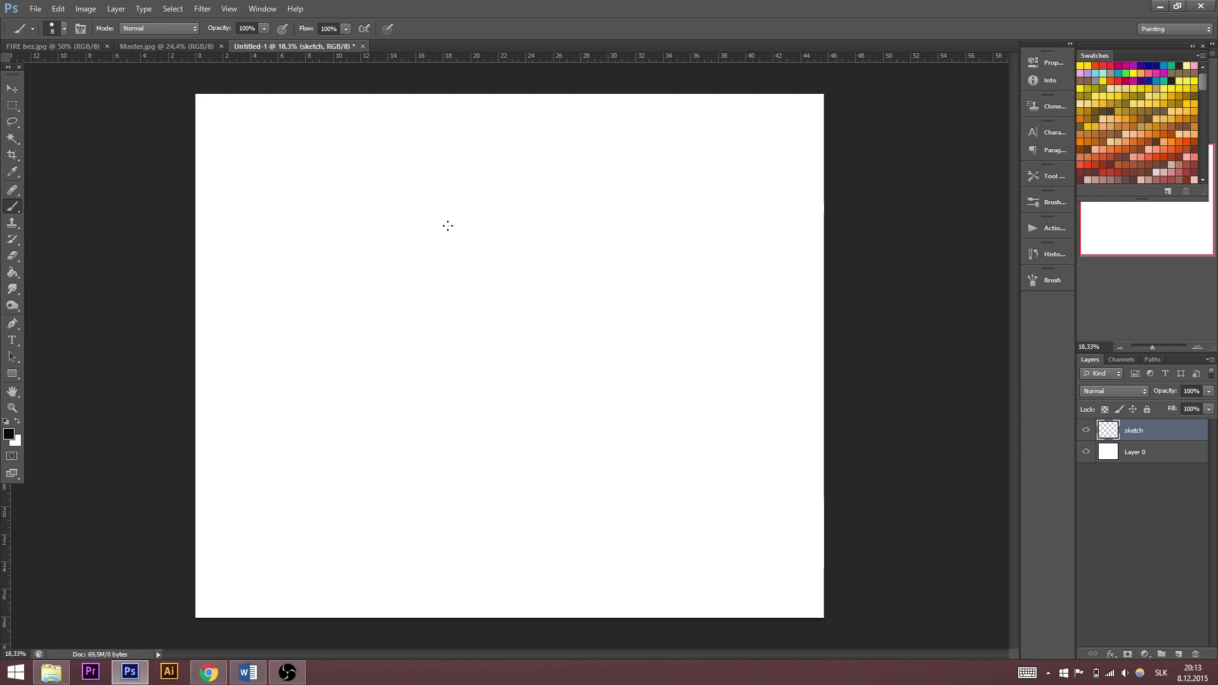
- Sketch a large letter D with thin black brush lines, including its slanted stem, inner curve, outer curve and end caps
{"action": "left_click_drag", "start_coordinate": [314, 308], "coordinate": [272, 416]}
{"action": "left_click_drag", "start_coordinate": [317, 297], "coordinate": [261, 457]}
{"action": "mouse_move", "coordinate": [295, 314]}
{"action": "left_mouse_down"}
{"action": "mouse_move", "coordinate": [334, 298]}
{"action": "mouse_move", "coordinate": [324, 413]}
{"action": "left_mouse_up"}
{"action": "mouse_move", "coordinate": [338, 293]}
{"action": "left_mouse_down"}
{"action": "mouse_move", "coordinate": [326, 412]}
{"action": "mouse_move", "coordinate": [263, 452]}
{"action": "left_mouse_up"}
{"action": "left_click_drag", "start_coordinate": [328, 400], "coordinate": [271, 444]}
{"action": "left_click_drag", "start_coordinate": [283, 200], "coordinate": [273, 290]}
{"action": "mouse_move", "coordinate": [277, 222]}
{"action": "left_mouse_down"}
{"action": "mouse_move", "coordinate": [271, 280]}
{"action": "mouse_move", "coordinate": [306, 463]}
{"action": "left_mouse_up"}
{"action": "left_click_drag", "start_coordinate": [349, 297], "coordinate": [301, 443]}
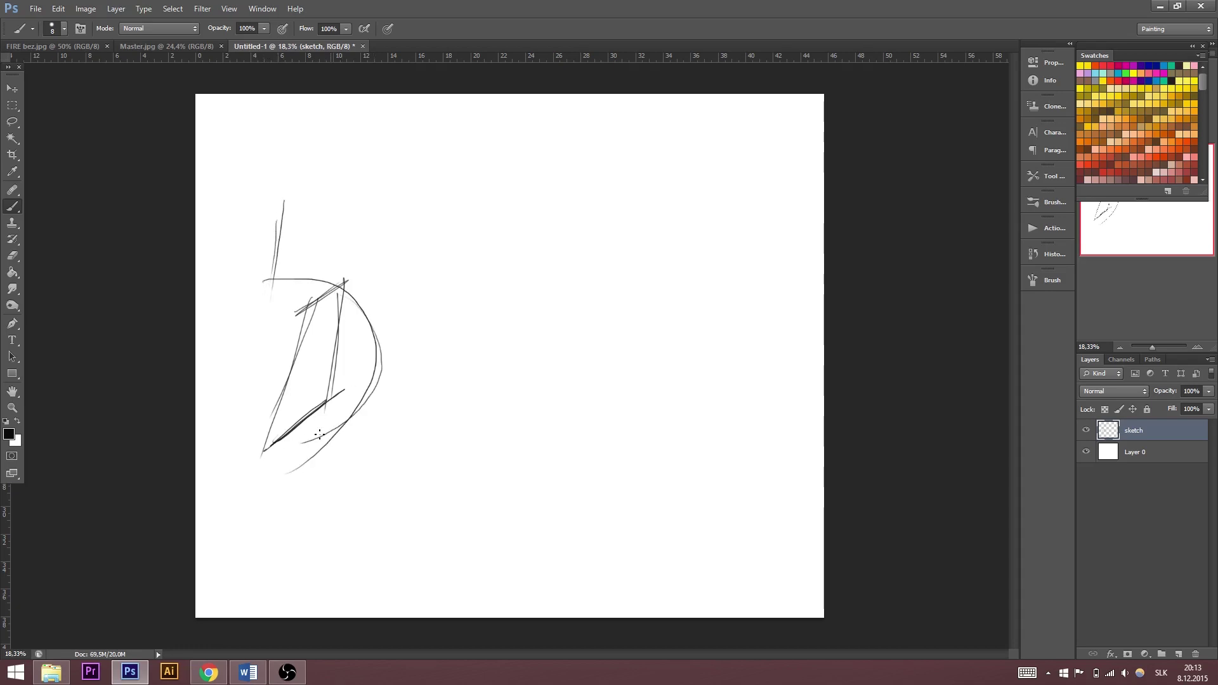
{"action": "mouse_move", "coordinate": [261, 216]}
{"action": "left_mouse_down"}
{"action": "mouse_move", "coordinate": [387, 264]}
{"action": "mouse_move", "coordinate": [404, 388]}
{"action": "mouse_move", "coordinate": [358, 439]}
{"action": "left_mouse_up"}
{"action": "left_click_drag", "start_coordinate": [308, 472], "coordinate": [420, 357]}
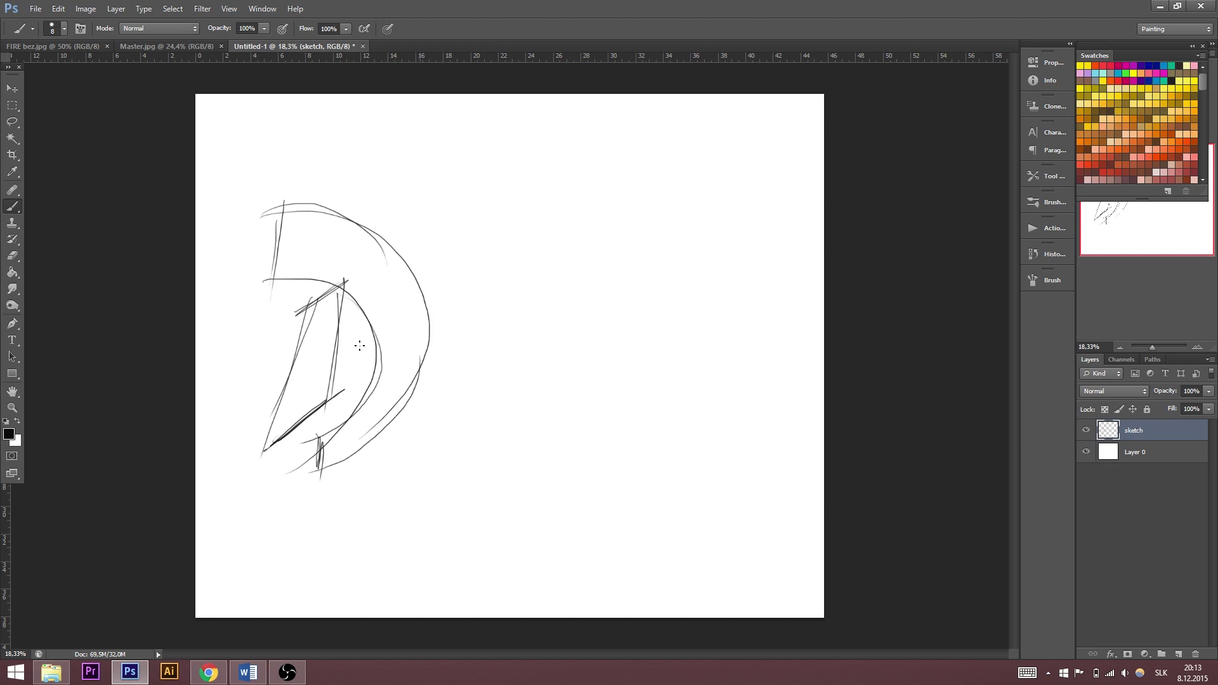
{"action": "left_click_drag", "start_coordinate": [359, 439], "coordinate": [426, 317]}
{"action": "left_click_drag", "start_coordinate": [272, 268], "coordinate": [284, 202]}
{"action": "left_click_drag", "start_coordinate": [264, 277], "coordinate": [363, 310]}
- Sketch a tall, slanted letter O with a narrow inner oval, overlapping the D's outer curve
{"action": "mouse_move", "coordinate": [439, 415]}
{"action": "left_mouse_down"}
{"action": "mouse_move", "coordinate": [484, 311]}
{"action": "mouse_move", "coordinate": [448, 411]}
{"action": "left_mouse_up"}
{"action": "left_click_drag", "start_coordinate": [419, 273], "coordinate": [434, 473]}
{"action": "mouse_move", "coordinate": [417, 334]}
{"action": "left_mouse_down"}
{"action": "mouse_move", "coordinate": [471, 431]}
{"action": "mouse_move", "coordinate": [446, 375]}
{"action": "mouse_move", "coordinate": [480, 417]}
{"action": "mouse_move", "coordinate": [517, 273]}
{"action": "left_mouse_up"}
{"action": "mouse_move", "coordinate": [444, 439]}
{"action": "left_mouse_down"}
{"action": "mouse_move", "coordinate": [493, 211]}
{"action": "mouse_move", "coordinate": [420, 308]}
{"action": "left_mouse_up"}
{"action": "mouse_move", "coordinate": [417, 372]}
{"action": "left_mouse_down"}
{"action": "mouse_move", "coordinate": [454, 229]}
{"action": "mouse_move", "coordinate": [443, 445]}
{"action": "left_mouse_up"}
- Sketch the slanted stem of a letter K beside the O and the inner edge of its upper arm
{"action": "left_click_drag", "start_coordinate": [539, 237], "coordinate": [461, 461]}
{"action": "left_click_drag", "start_coordinate": [533, 274], "coordinate": [447, 477]}
{"action": "left_click_drag", "start_coordinate": [476, 453], "coordinate": [457, 472]}
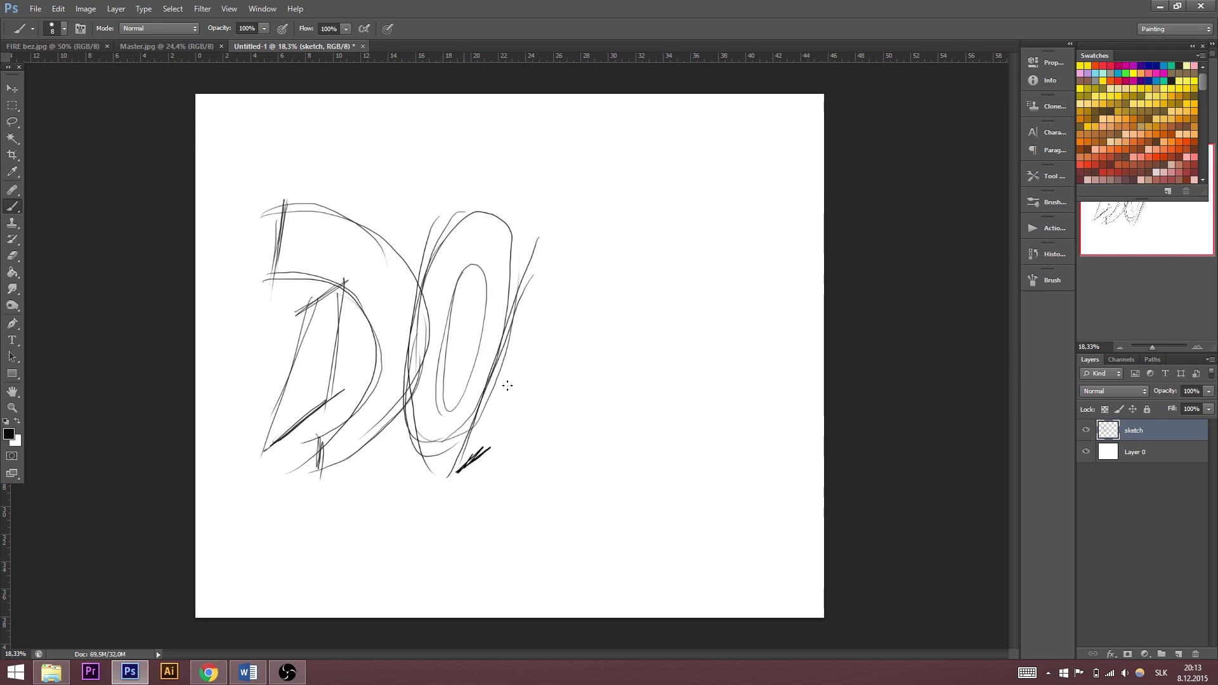
{"action": "left_click_drag", "start_coordinate": [538, 239], "coordinate": [604, 216]}
{"action": "mouse_move", "coordinate": [528, 254]}
{"action": "left_mouse_down"}
{"action": "mouse_move", "coordinate": [596, 222]}
{"action": "mouse_move", "coordinate": [486, 443]}
{"action": "left_mouse_up"}
{"action": "left_click_drag", "start_coordinate": [585, 267], "coordinate": [479, 442]}
{"action": "left_click_drag", "start_coordinate": [589, 274], "coordinate": [492, 379]}
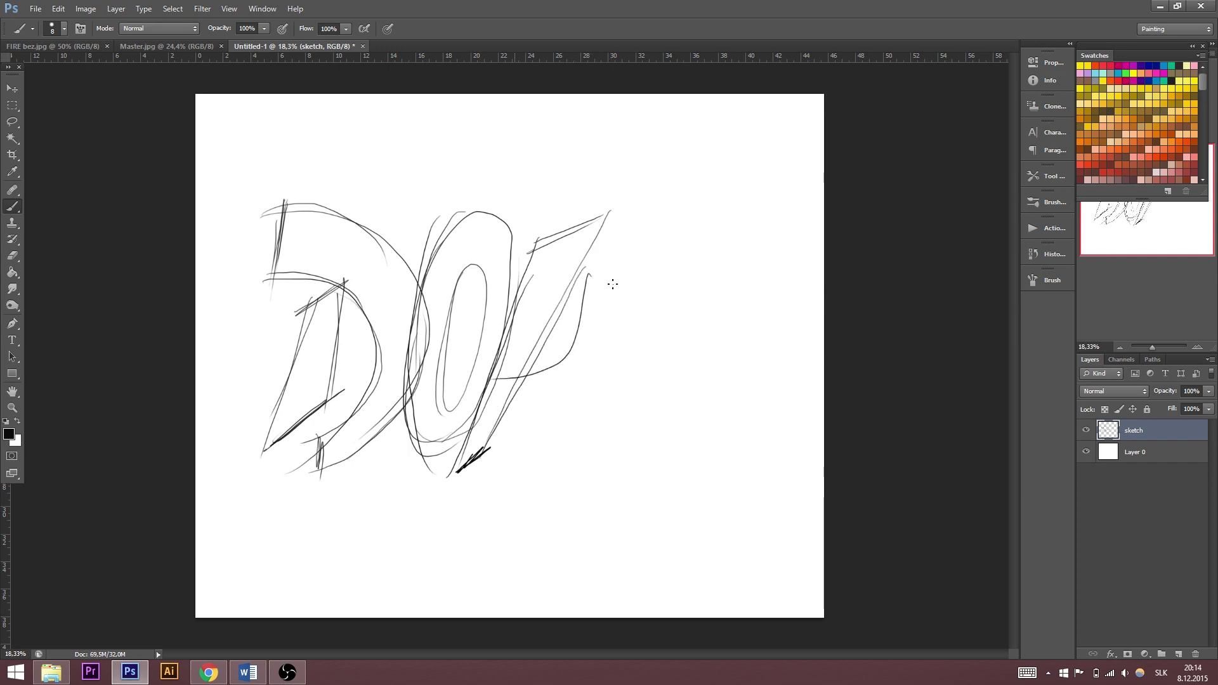
- Complete the K with a capped, curved upper arm and a curved leg reaching below the other letters
{"action": "left_click_drag", "start_coordinate": [570, 283], "coordinate": [653, 244]}
{"action": "mouse_move", "coordinate": [568, 285]}
{"action": "left_mouse_down"}
{"action": "mouse_move", "coordinate": [617, 276]}
{"action": "mouse_move", "coordinate": [502, 388]}
{"action": "left_mouse_up"}
{"action": "left_click_drag", "start_coordinate": [505, 390], "coordinate": [525, 513]}
{"action": "mouse_move", "coordinate": [545, 381]}
{"action": "left_mouse_down"}
{"action": "mouse_move", "coordinate": [619, 464]}
{"action": "mouse_move", "coordinate": [526, 514]}
{"action": "left_mouse_up"}
{"action": "left_click_drag", "start_coordinate": [581, 483], "coordinate": [548, 499]}
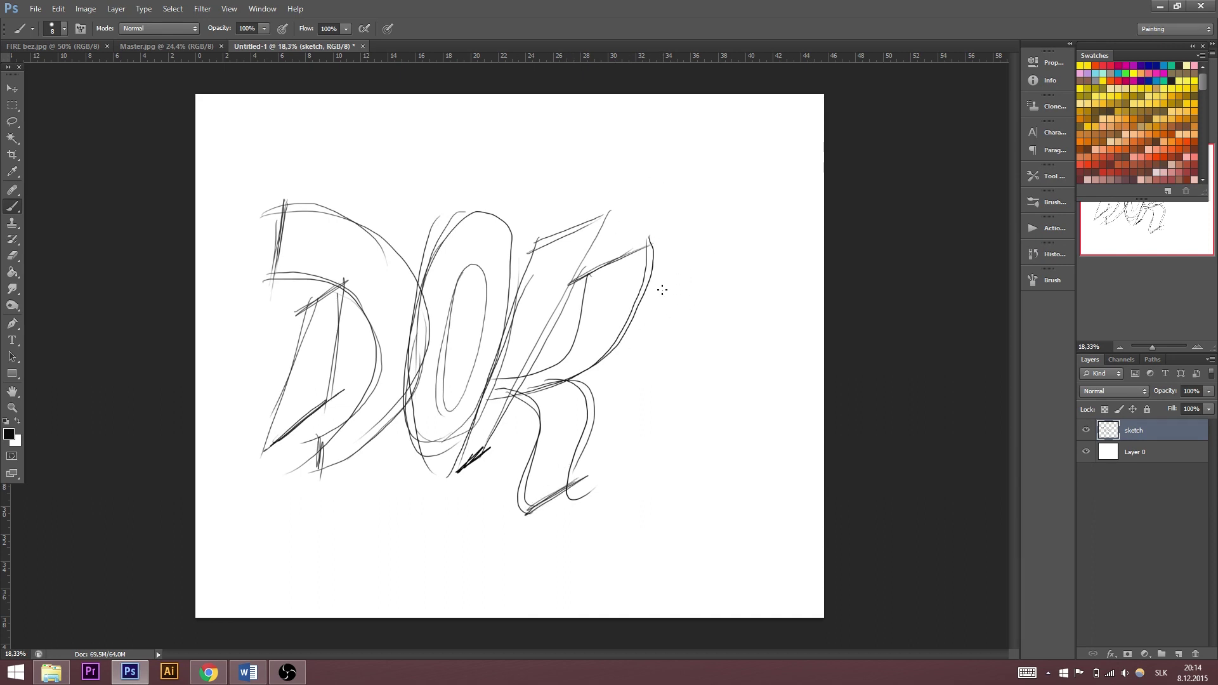
- Sketch the outer contour of a large letter C after the K, with straight caps at both ends
{"action": "left_click_drag", "start_coordinate": [731, 226], "coordinate": [606, 371]}
{"action": "left_click_drag", "start_coordinate": [676, 277], "coordinate": [606, 379]}
{"action": "mouse_move", "coordinate": [608, 379]}
{"action": "left_mouse_down"}
{"action": "mouse_move", "coordinate": [624, 464]}
{"action": "mouse_move", "coordinate": [696, 442]}
{"action": "left_mouse_up"}
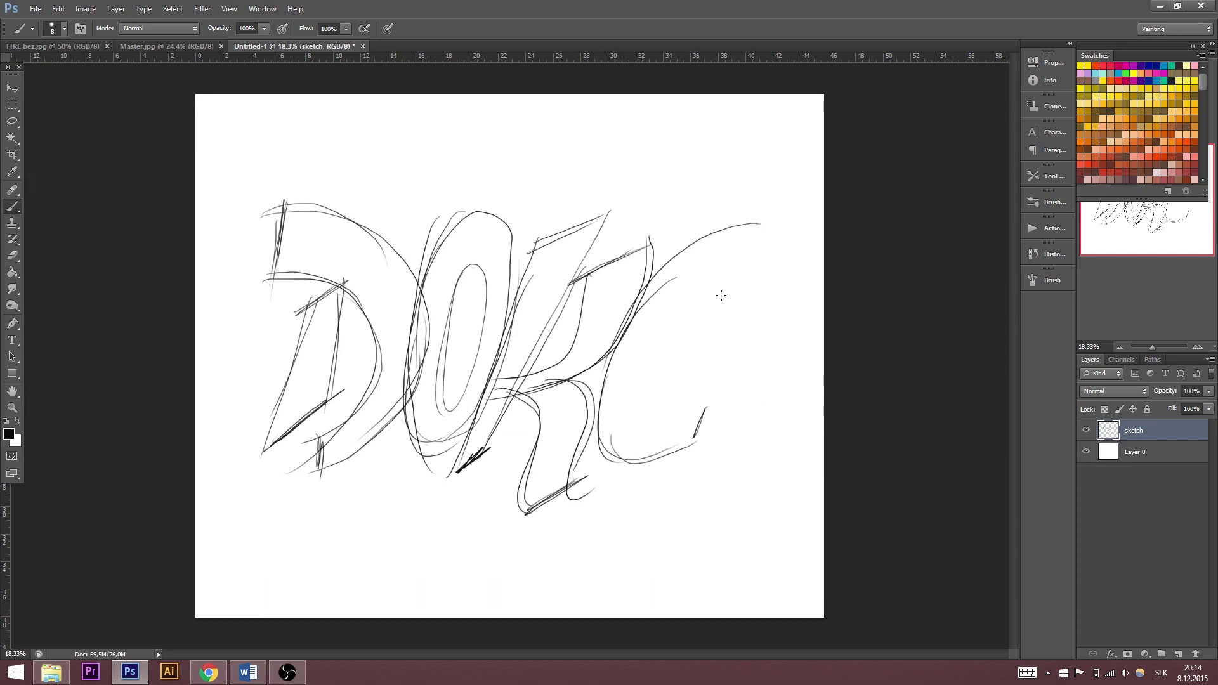
{"action": "left_click_drag", "start_coordinate": [766, 223], "coordinate": [747, 293]}
- Sketch the C's inner curve and a slanted four-sided shape inside its opening
{"action": "left_click_drag", "start_coordinate": [734, 301], "coordinate": [660, 423]}
{"action": "left_click_drag", "start_coordinate": [653, 380], "coordinate": [722, 400]}
{"action": "left_click_drag", "start_coordinate": [698, 311], "coordinate": [663, 406]}
{"action": "left_click_drag", "start_coordinate": [726, 305], "coordinate": [720, 387]}
{"action": "left_click_drag", "start_coordinate": [648, 400], "coordinate": [727, 379]}
{"action": "left_click_drag", "start_coordinate": [704, 305], "coordinate": [673, 436]}
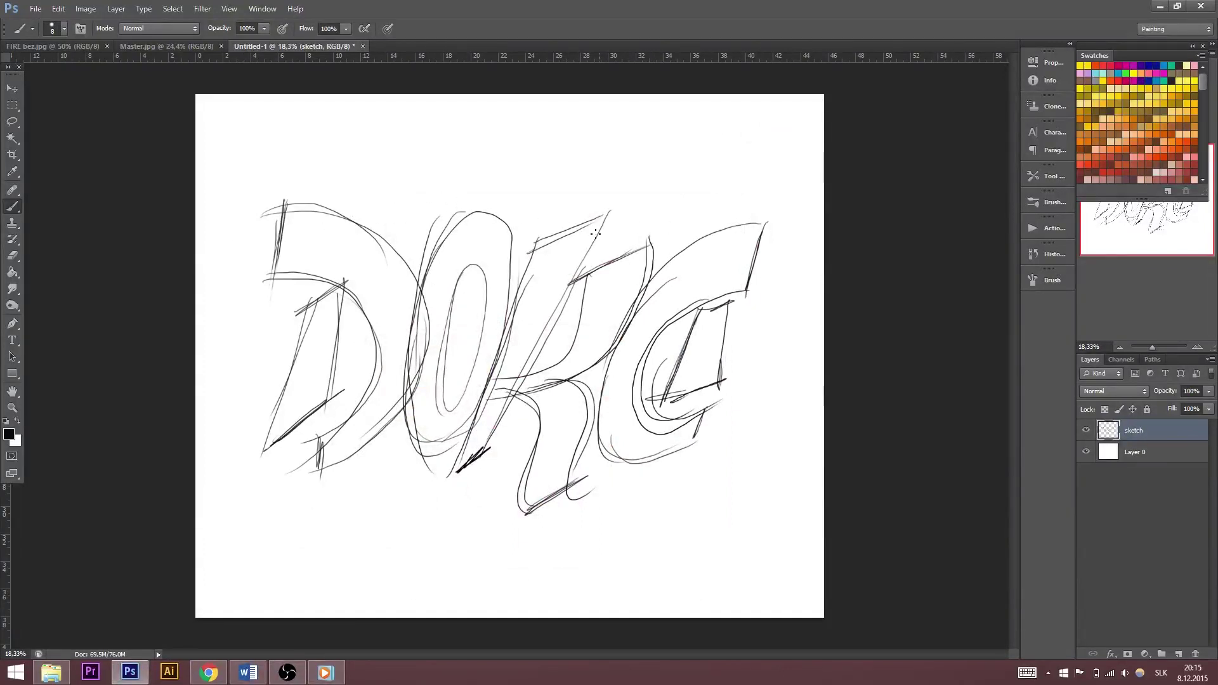
- Use the Eraser at 170 px to remove the overlapping lines between D, O and K and the C's inner curve
{"action": "left_click", "coordinate": [13, 259]}
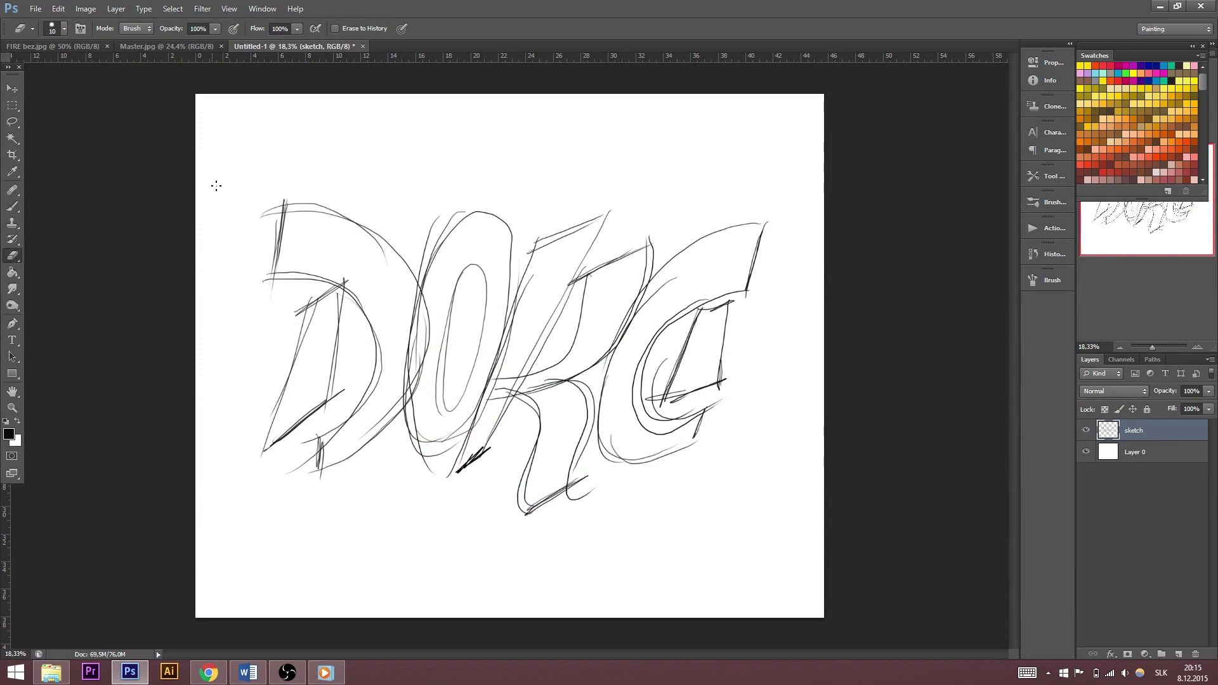
{"action": "left_click", "coordinate": [64, 29]}
{"action": "left_click_drag", "start_coordinate": [22, 67], "coordinate": [82, 70]}
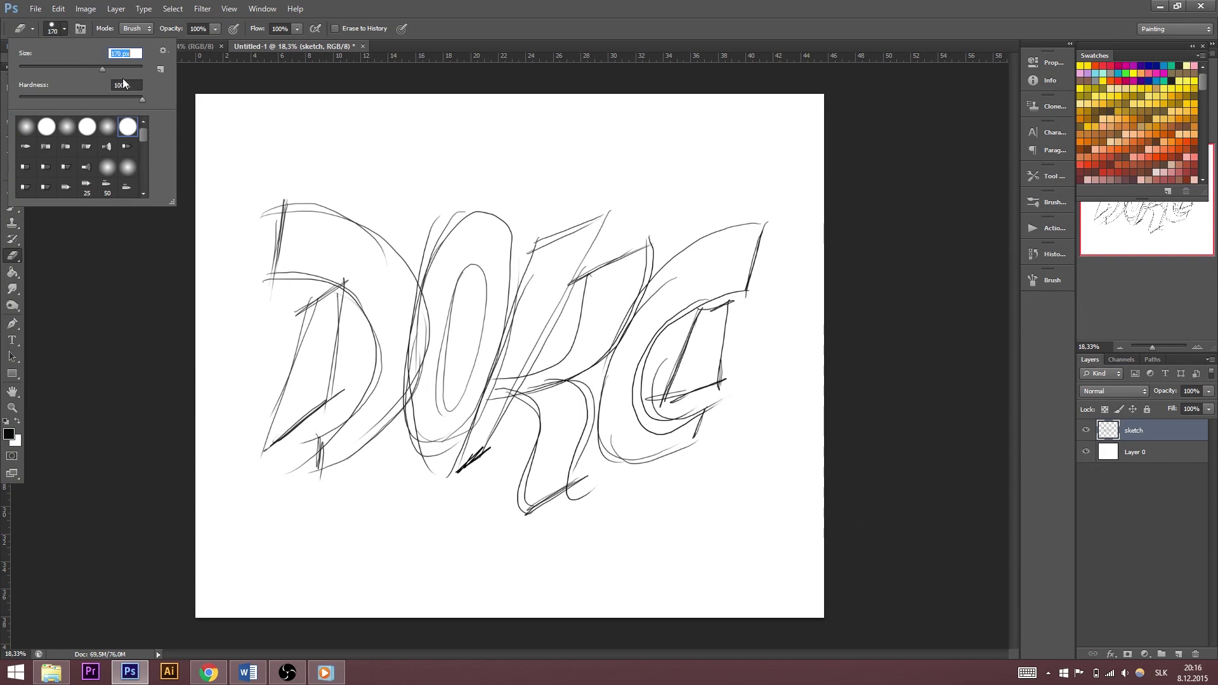
{"action": "left_click", "coordinate": [260, 136]}
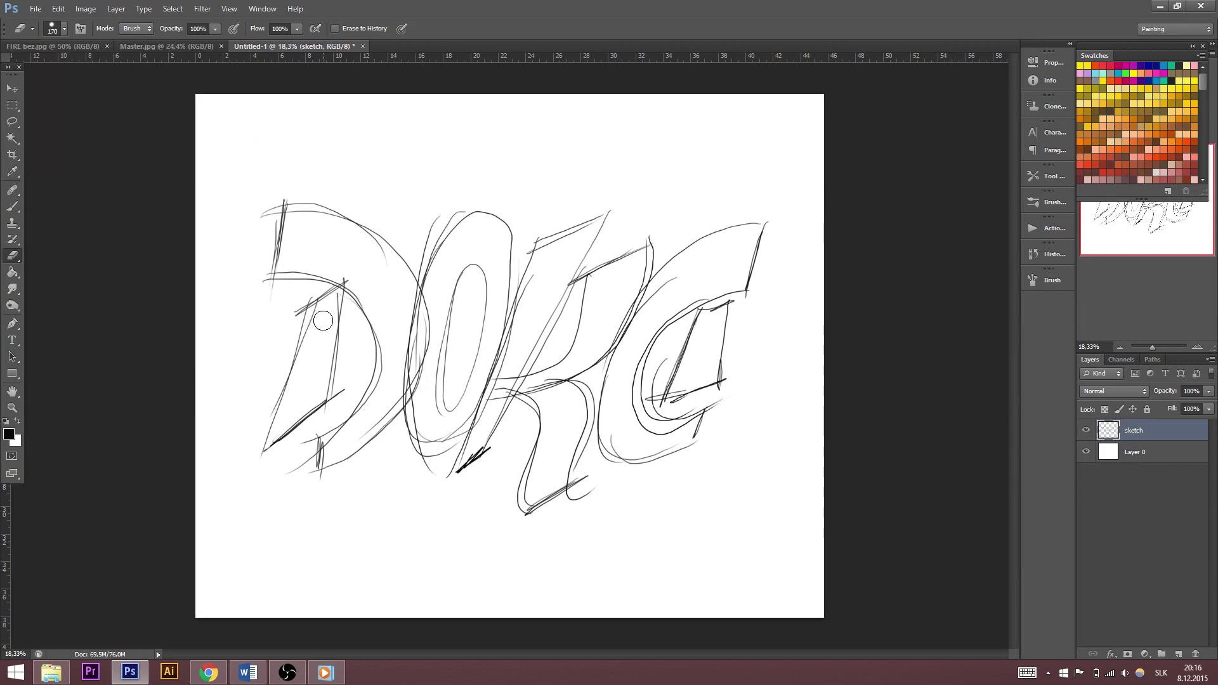
{"action": "mouse_move", "coordinate": [442, 302]}
{"action": "left_mouse_down"}
{"action": "mouse_move", "coordinate": [421, 323]}
{"action": "mouse_move", "coordinate": [449, 216]}
{"action": "left_mouse_up"}
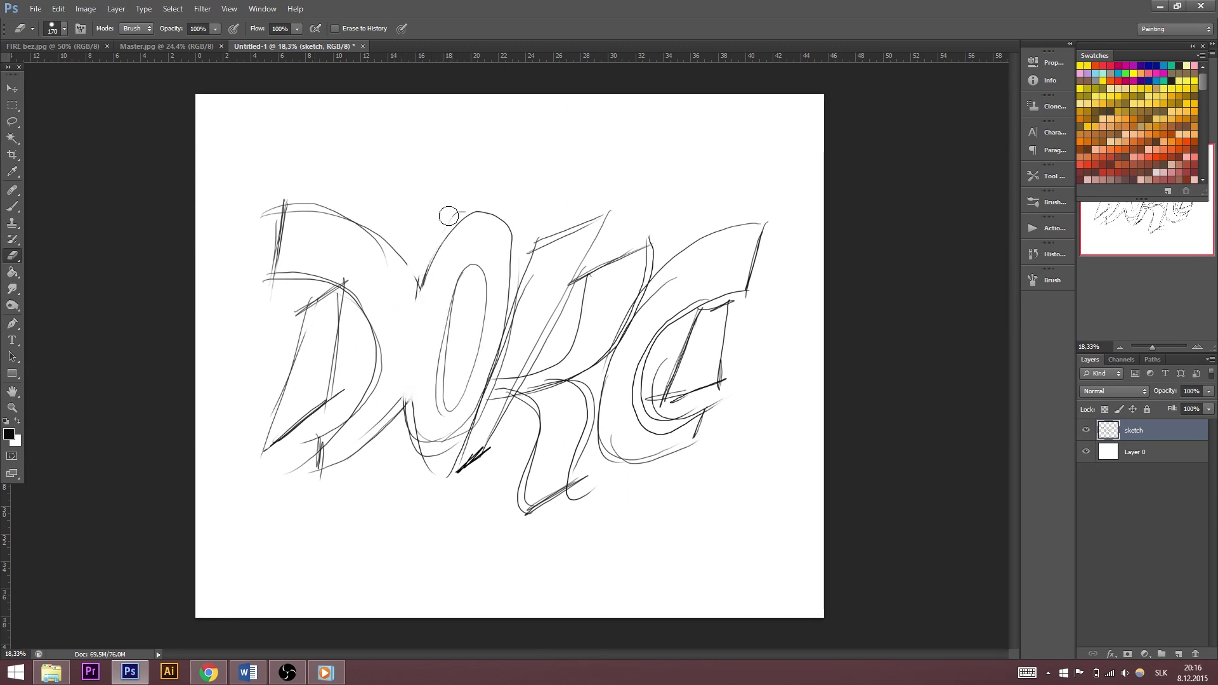
{"action": "mouse_move", "coordinate": [501, 353]}
{"action": "left_mouse_down"}
{"action": "mouse_move", "coordinate": [531, 317]}
{"action": "mouse_move", "coordinate": [484, 413]}
{"action": "mouse_move", "coordinate": [548, 369]}
{"action": "mouse_move", "coordinate": [506, 383]}
{"action": "mouse_move", "coordinate": [536, 384]}
{"action": "mouse_move", "coordinate": [591, 345]}
{"action": "mouse_move", "coordinate": [536, 384]}
{"action": "left_mouse_up"}
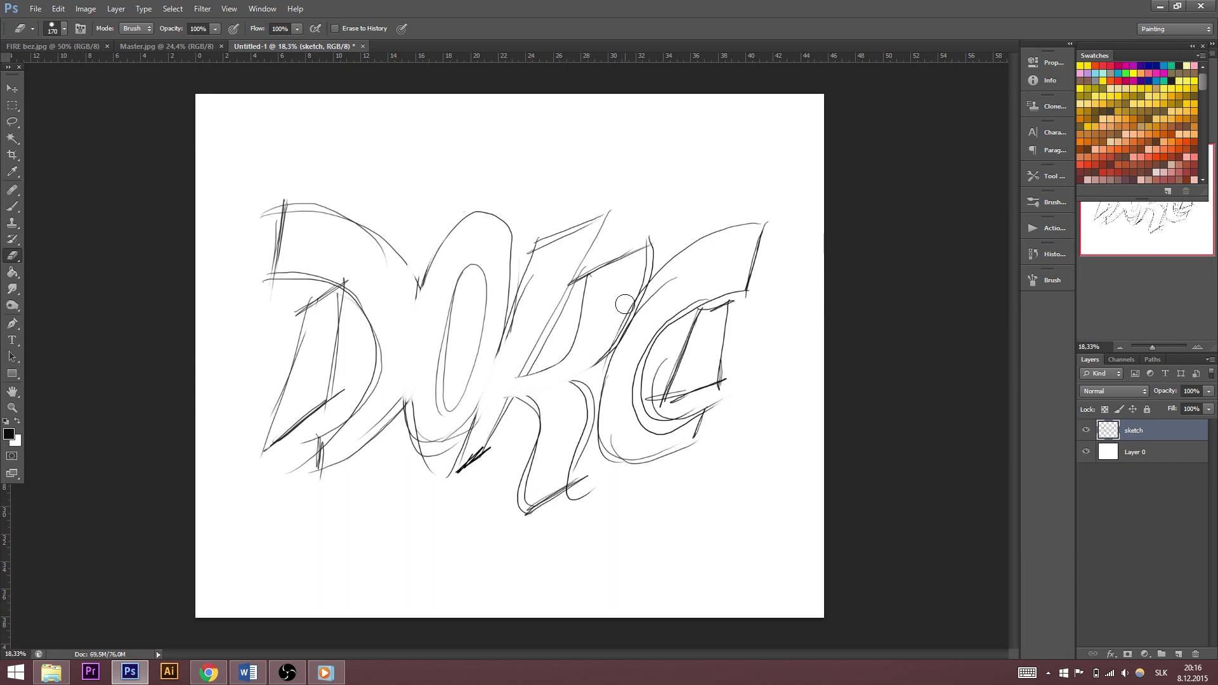
{"action": "mouse_move", "coordinate": [671, 346]}
{"action": "left_mouse_down"}
{"action": "mouse_move", "coordinate": [644, 412]}
{"action": "mouse_move", "coordinate": [660, 393]}
{"action": "mouse_move", "coordinate": [709, 398]}
{"action": "mouse_move", "coordinate": [703, 456]}
{"action": "left_mouse_up"}
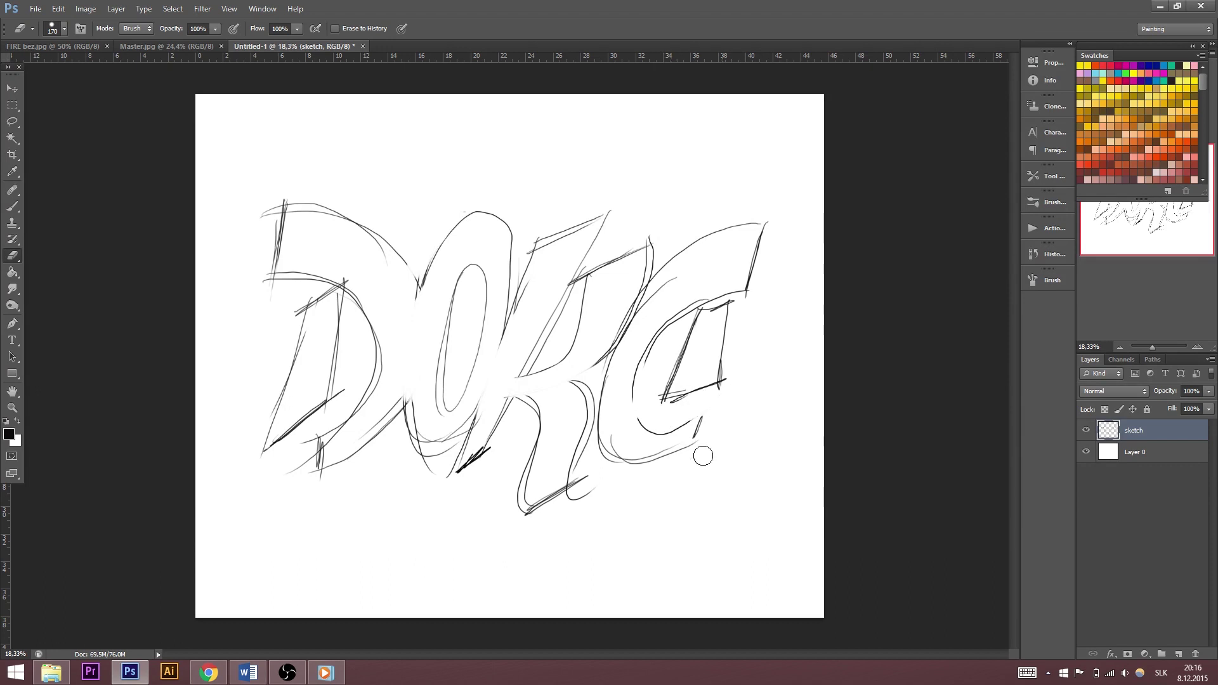
{"action": "mouse_move", "coordinate": [698, 299]}
{"action": "left_mouse_down"}
{"action": "mouse_move", "coordinate": [651, 350]}
{"action": "mouse_move", "coordinate": [680, 290]}
{"action": "mouse_move", "coordinate": [640, 347]}
{"action": "mouse_move", "coordinate": [723, 290]}
{"action": "left_mouse_up"}
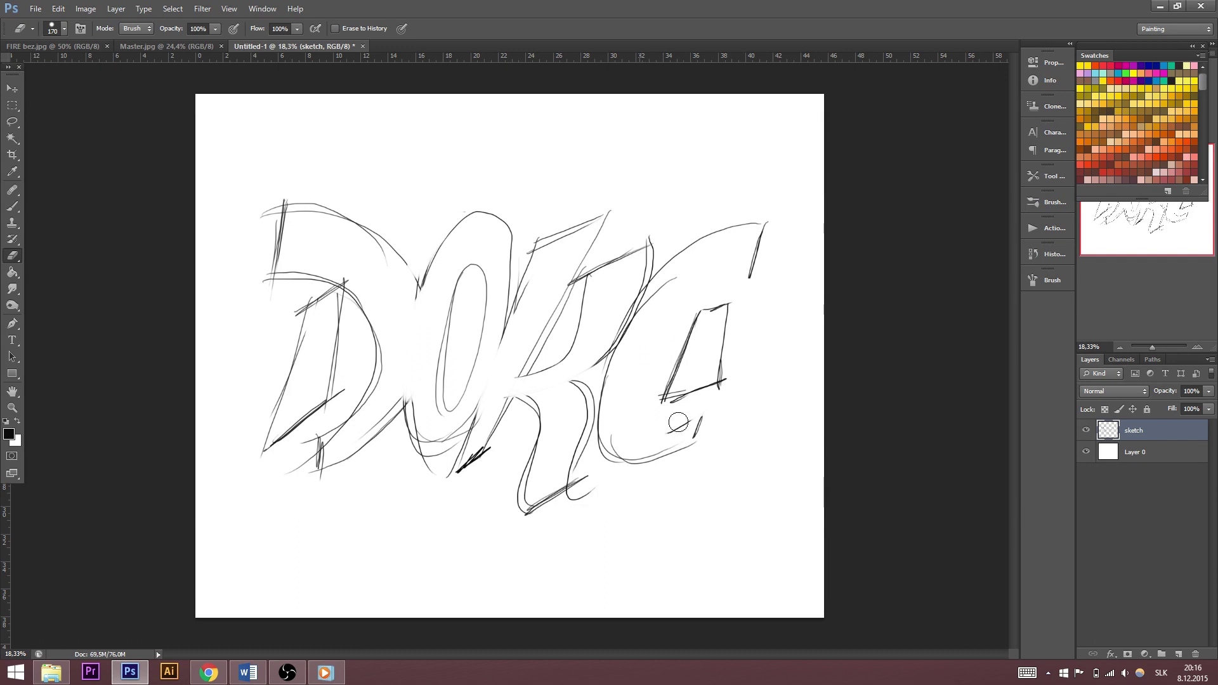
- Redraw the C's inner contour with the brush, joining its upper and lower end caps
{"action": "left_click", "coordinate": [12, 206]}
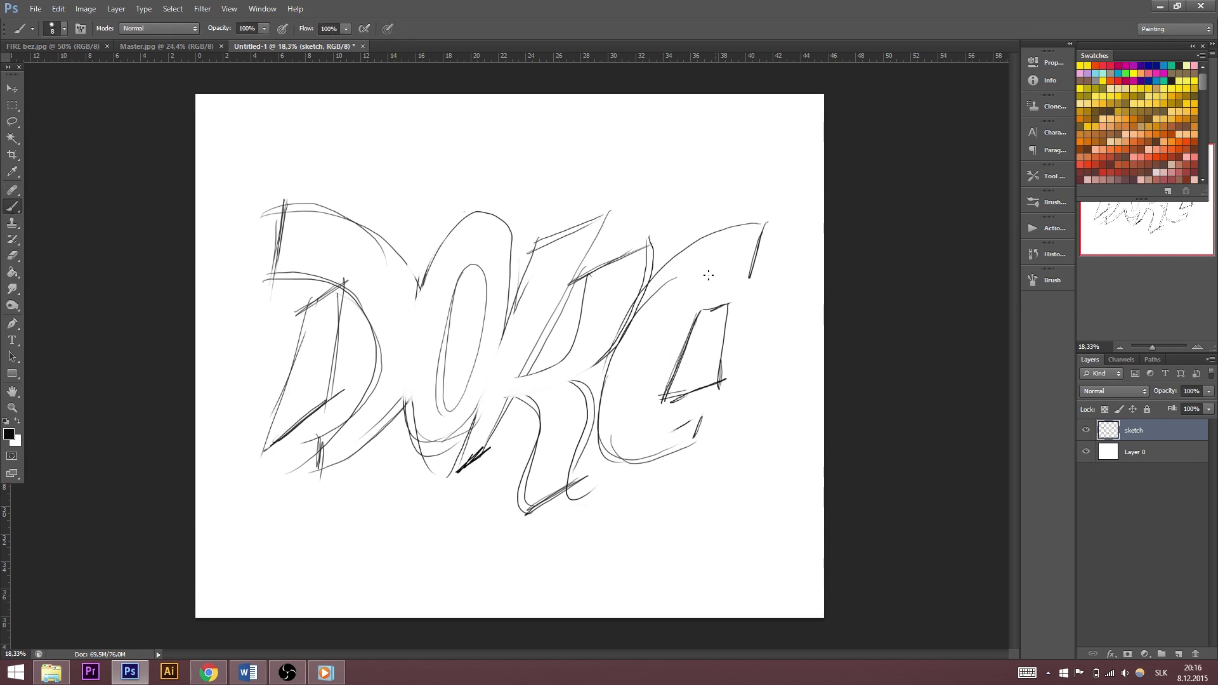
{"action": "mouse_move", "coordinate": [751, 278]}
{"action": "left_mouse_down"}
{"action": "mouse_move", "coordinate": [679, 316]}
{"action": "mouse_move", "coordinate": [639, 381]}
{"action": "mouse_move", "coordinate": [650, 436]}
{"action": "mouse_move", "coordinate": [701, 416]}
{"action": "left_mouse_up"}
{"action": "left_click_drag", "start_coordinate": [717, 295], "coordinate": [638, 419]}
- Sketch detail lines across the K, C and O, and add slanted blocks beneath the D and the K
{"action": "left_click_drag", "start_coordinate": [559, 321], "coordinate": [717, 298]}
{"action": "left_click_drag", "start_coordinate": [482, 279], "coordinate": [438, 419]}
{"action": "mouse_move", "coordinate": [555, 508]}
{"action": "left_mouse_down"}
{"action": "mouse_move", "coordinate": [599, 463]}
{"action": "mouse_move", "coordinate": [618, 473]}
{"action": "left_mouse_up"}
{"action": "left_click_drag", "start_coordinate": [336, 470], "coordinate": [401, 436]}
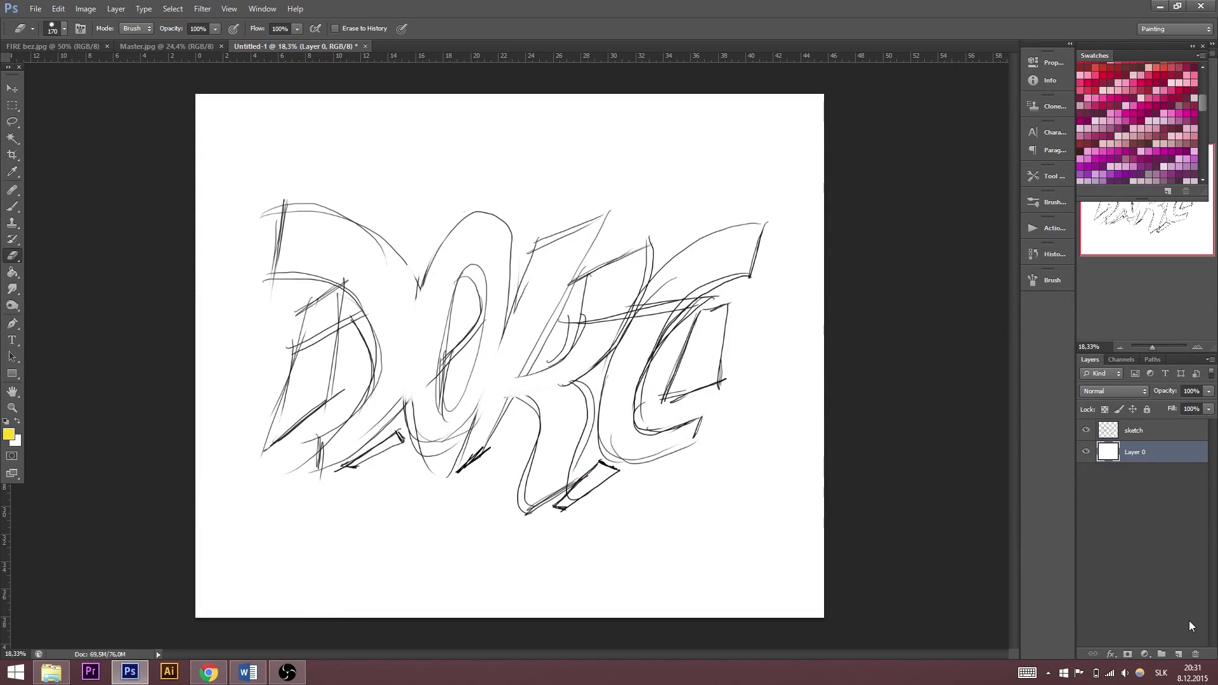
- Create a layer named fill between sketch and Layer 0, and make it the active layer
{"action": "left_click", "coordinate": [1179, 655]}
{"action": "double_click", "coordinate": [1137, 455]}
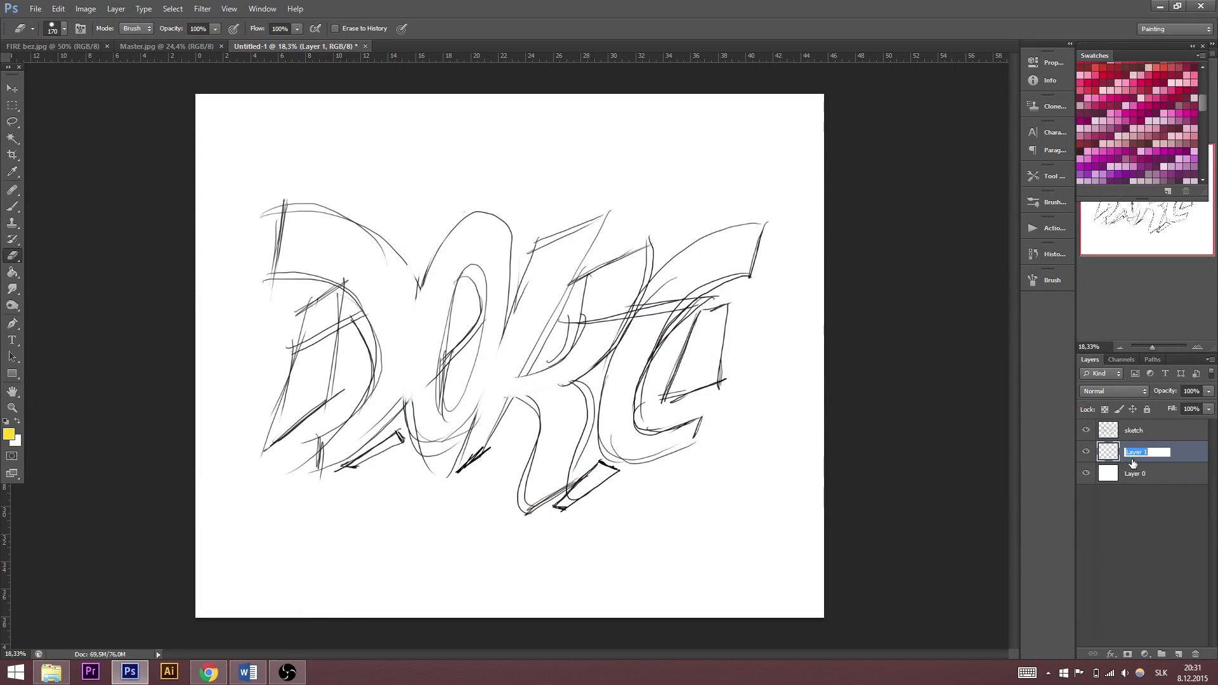
{"action": "type", "text": "fill"}
{"action": "key", "text": "Return"}
{"action": "left_click", "coordinate": [1142, 431]}
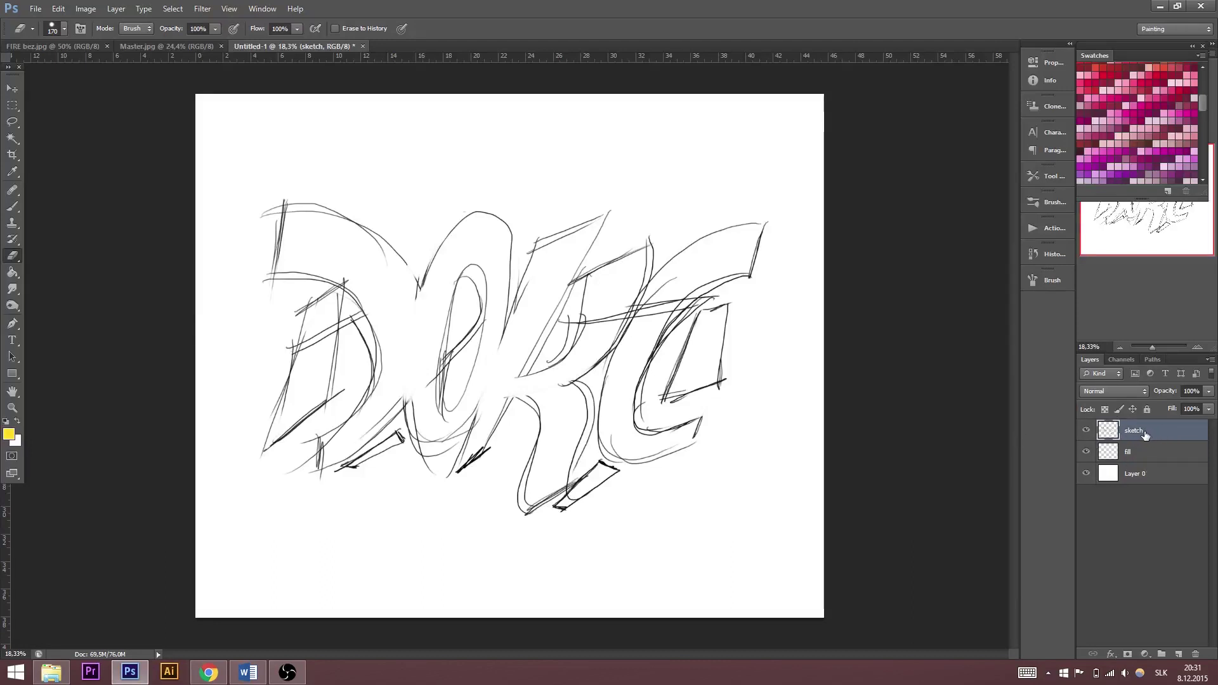
{"action": "left_click", "coordinate": [1152, 458]}
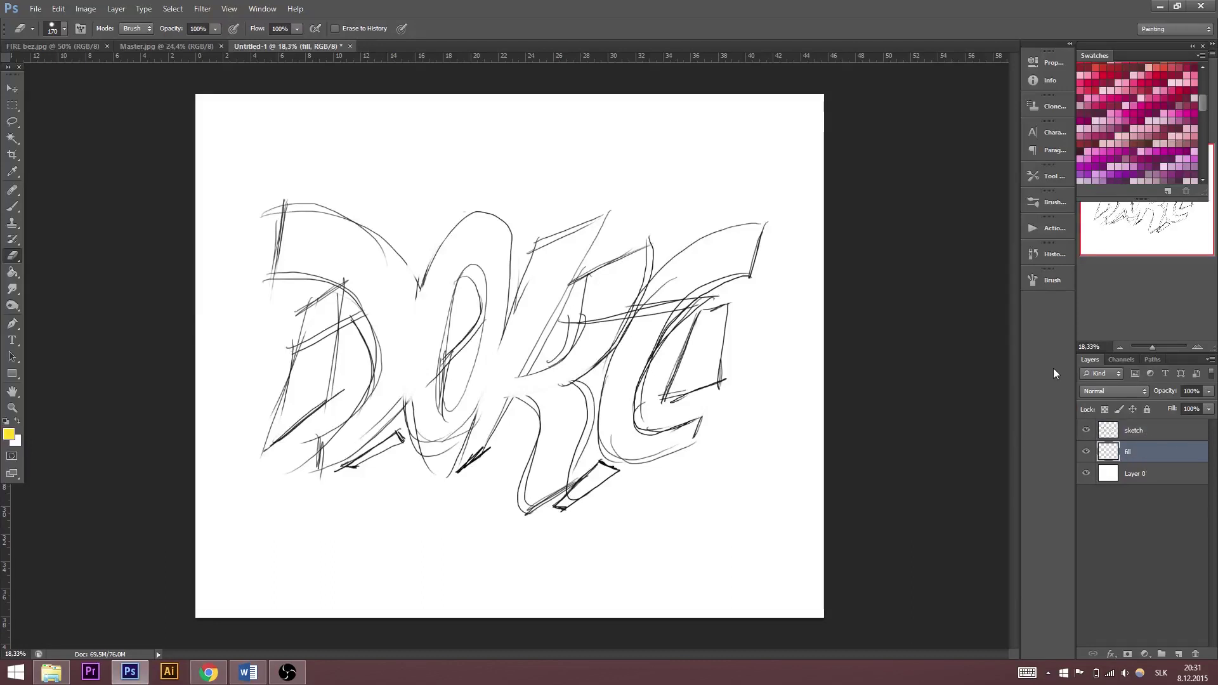
- Enlarge the brush to 329 px and paint a yellow band across the middle of the letters
{"action": "left_click", "coordinate": [12, 206]}
{"action": "left_click", "coordinate": [64, 28]}
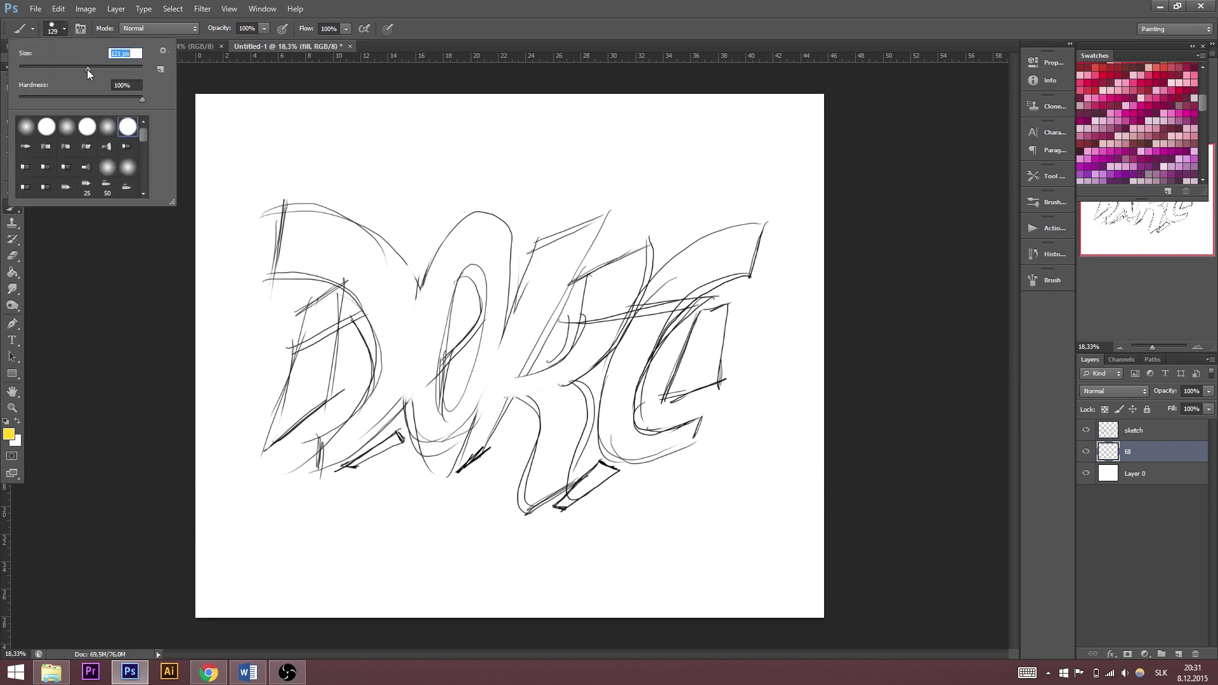
{"action": "left_click_drag", "start_coordinate": [120, 70], "coordinate": [120, 70]}
{"action": "left_click", "coordinate": [260, 151]}
{"action": "left_click", "coordinate": [268, 151]}
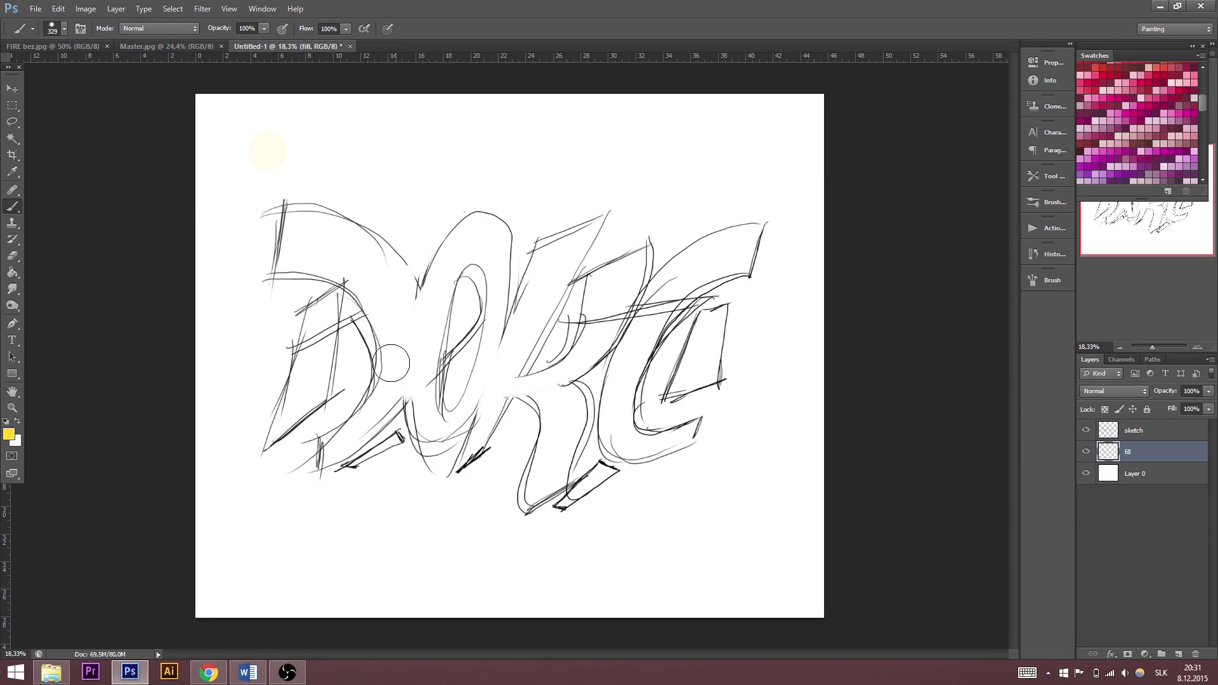
{"action": "mouse_move", "coordinate": [334, 366]}
{"action": "left_mouse_down"}
{"action": "mouse_move", "coordinate": [282, 387]}
{"action": "mouse_move", "coordinate": [426, 350]}
{"action": "mouse_move", "coordinate": [444, 314]}
{"action": "mouse_move", "coordinate": [389, 402]}
{"action": "mouse_move", "coordinate": [580, 321]}
{"action": "mouse_move", "coordinate": [673, 362]}
{"action": "mouse_move", "coordinate": [729, 355]}
{"action": "mouse_move", "coordinate": [663, 324]}
{"action": "mouse_move", "coordinate": [298, 333]}
{"action": "mouse_move", "coordinate": [318, 330]}
{"action": "left_mouse_up"}
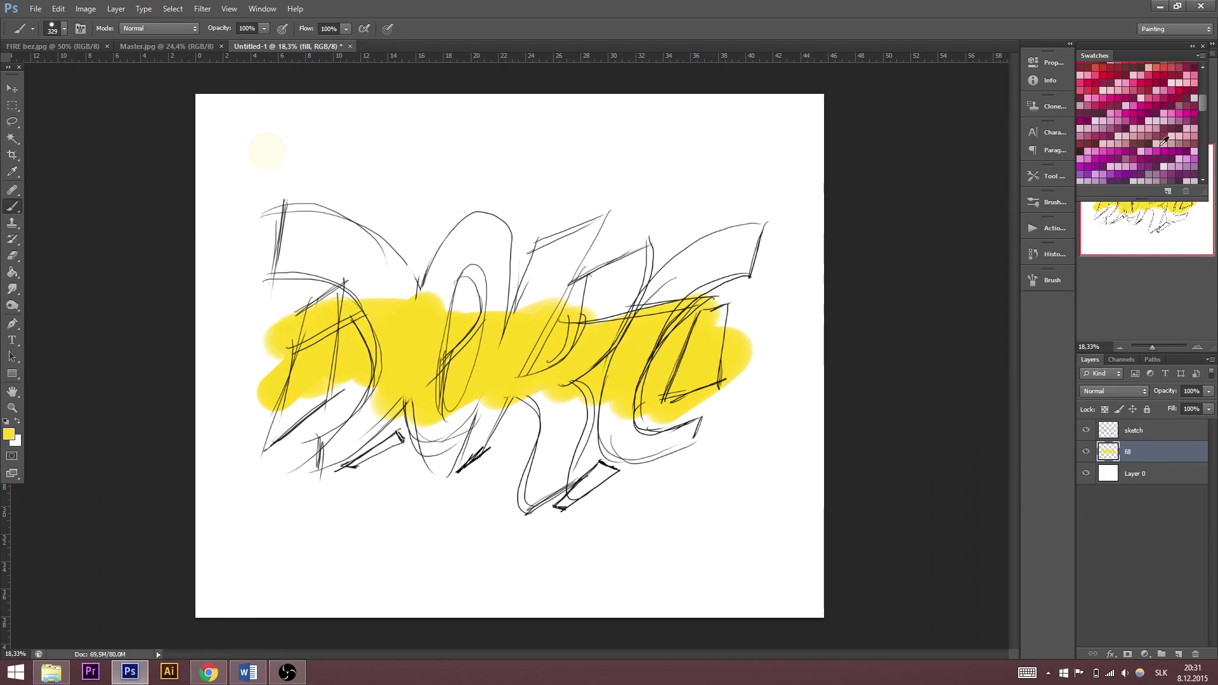
- Paint a magenta band across the lower part of the letters and a crimson band across the upper part
{"action": "left_click", "coordinate": [1153, 84]}
{"action": "left_click_drag", "start_coordinate": [285, 406], "coordinate": [635, 412]}
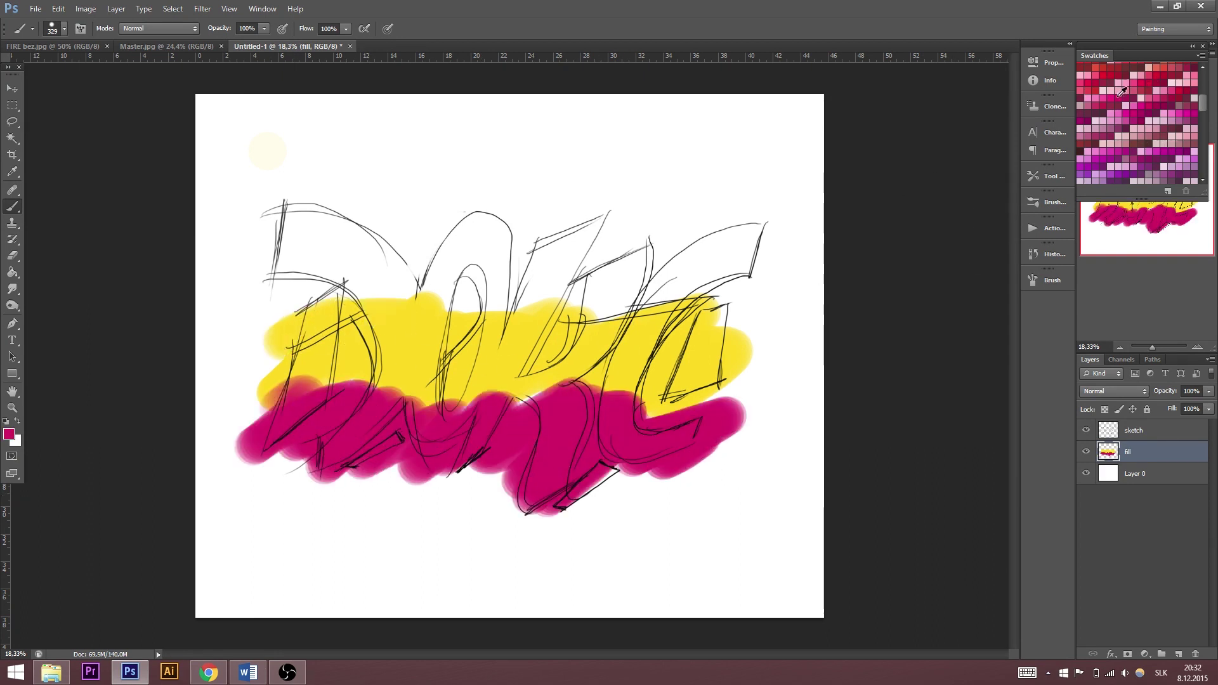
{"action": "mouse_move", "coordinate": [314, 221]}
{"action": "left_mouse_down"}
{"action": "mouse_move", "coordinate": [495, 241]}
{"action": "mouse_move", "coordinate": [762, 234]}
{"action": "mouse_move", "coordinate": [641, 283]}
{"action": "left_mouse_up"}
- Sample the yellow of the middle band as the brush colour
{"action": "key", "text": "p"}
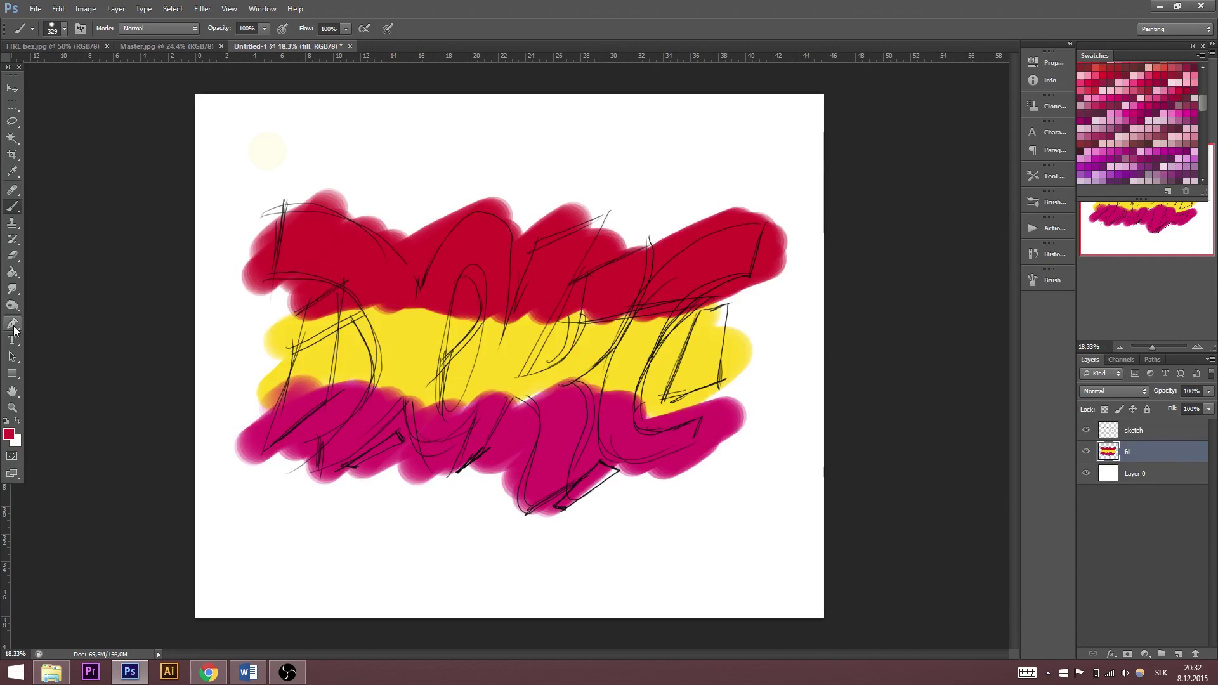
{"action": "key", "text": "b"}
{"action": "left_click", "coordinate": [527, 379], "text": "alt"}
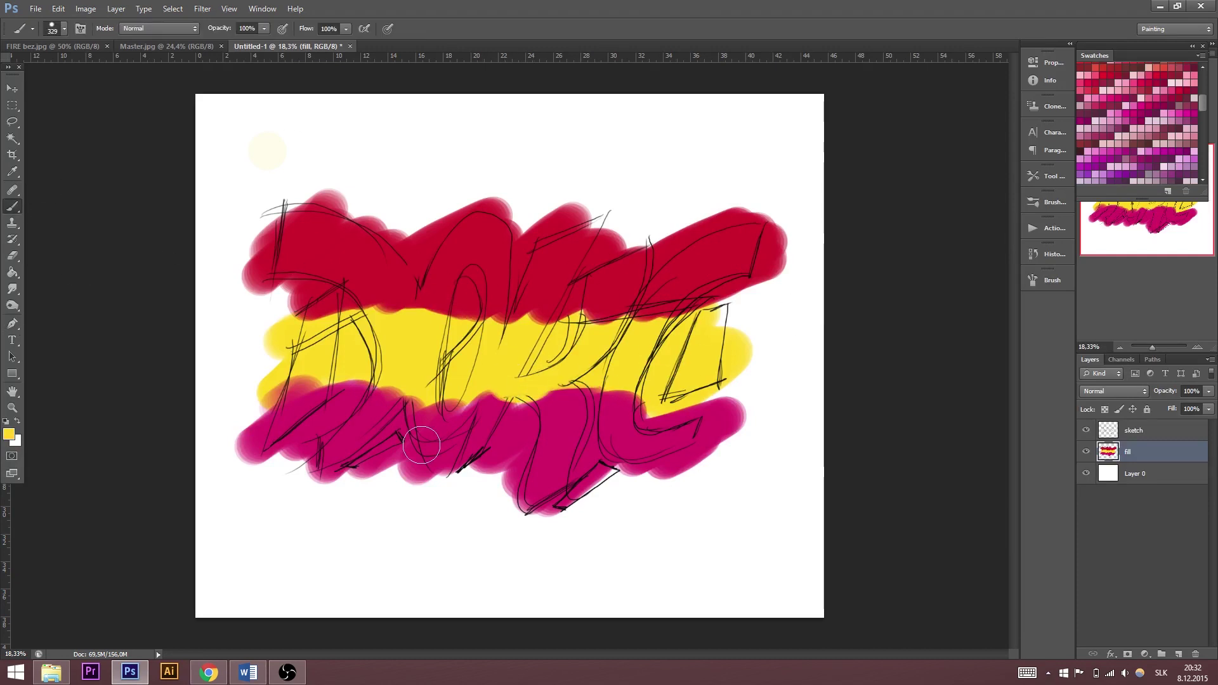
- Erase the fill spilling past the D's upper left edge and top curve and around the C's lower end
{"action": "left_click", "coordinate": [13, 255]}
{"action": "mouse_move", "coordinate": [269, 232]}
{"action": "left_mouse_down"}
{"action": "mouse_move", "coordinate": [237, 321]}
{"action": "mouse_move", "coordinate": [264, 269]}
{"action": "mouse_move", "coordinate": [260, 298]}
{"action": "left_mouse_up"}
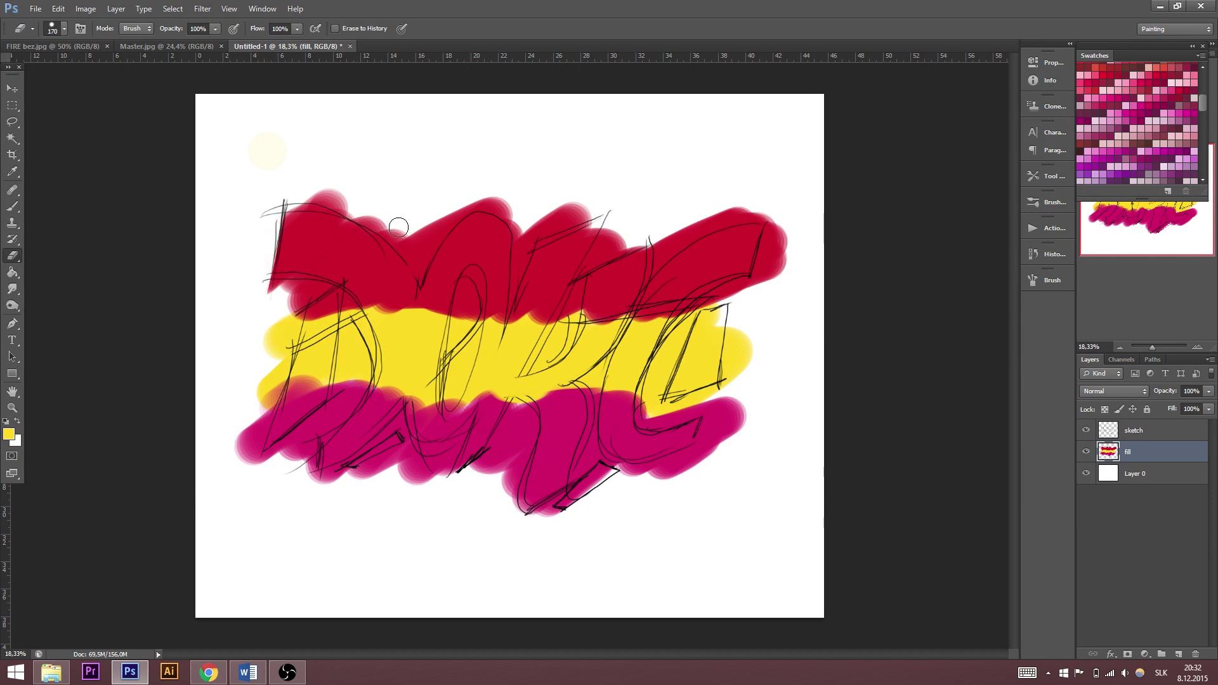
{"action": "mouse_move", "coordinate": [398, 236]}
{"action": "left_mouse_down"}
{"action": "mouse_move", "coordinate": [416, 262]}
{"action": "mouse_move", "coordinate": [311, 196]}
{"action": "mouse_move", "coordinate": [283, 201]}
{"action": "left_mouse_up"}
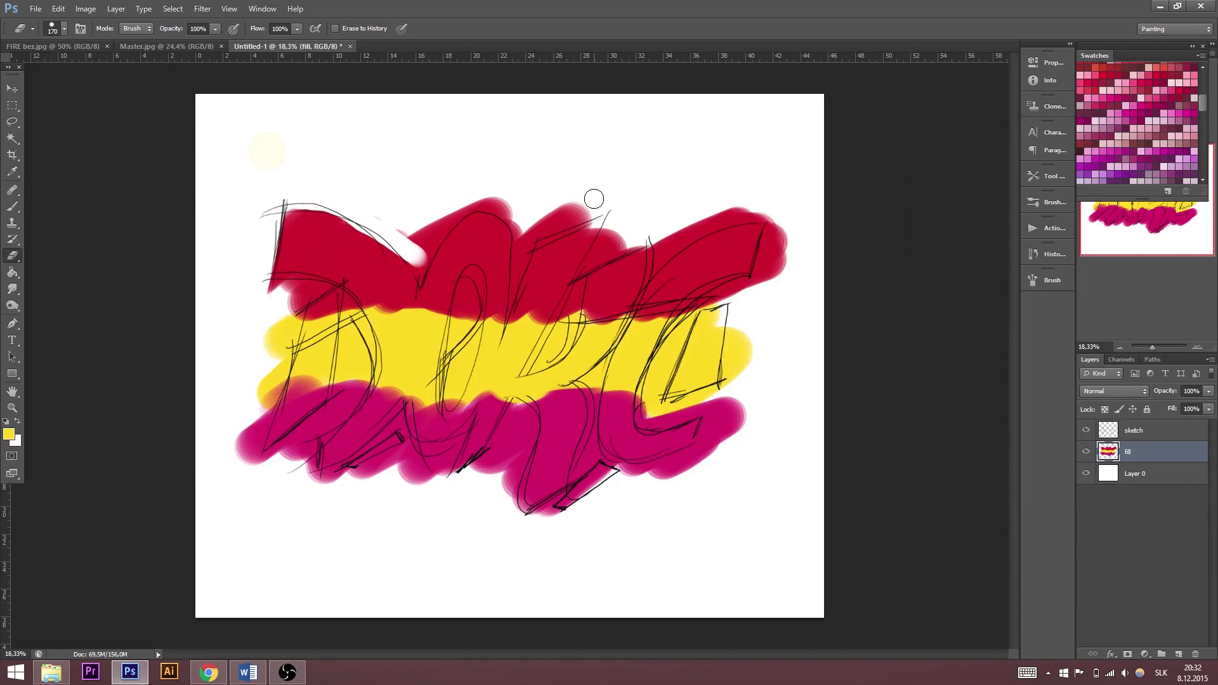
{"action": "mouse_move", "coordinate": [733, 417]}
{"action": "left_mouse_down"}
{"action": "mouse_move", "coordinate": [714, 413]}
{"action": "mouse_move", "coordinate": [679, 470]}
{"action": "mouse_move", "coordinate": [705, 472]}
{"action": "left_mouse_up"}
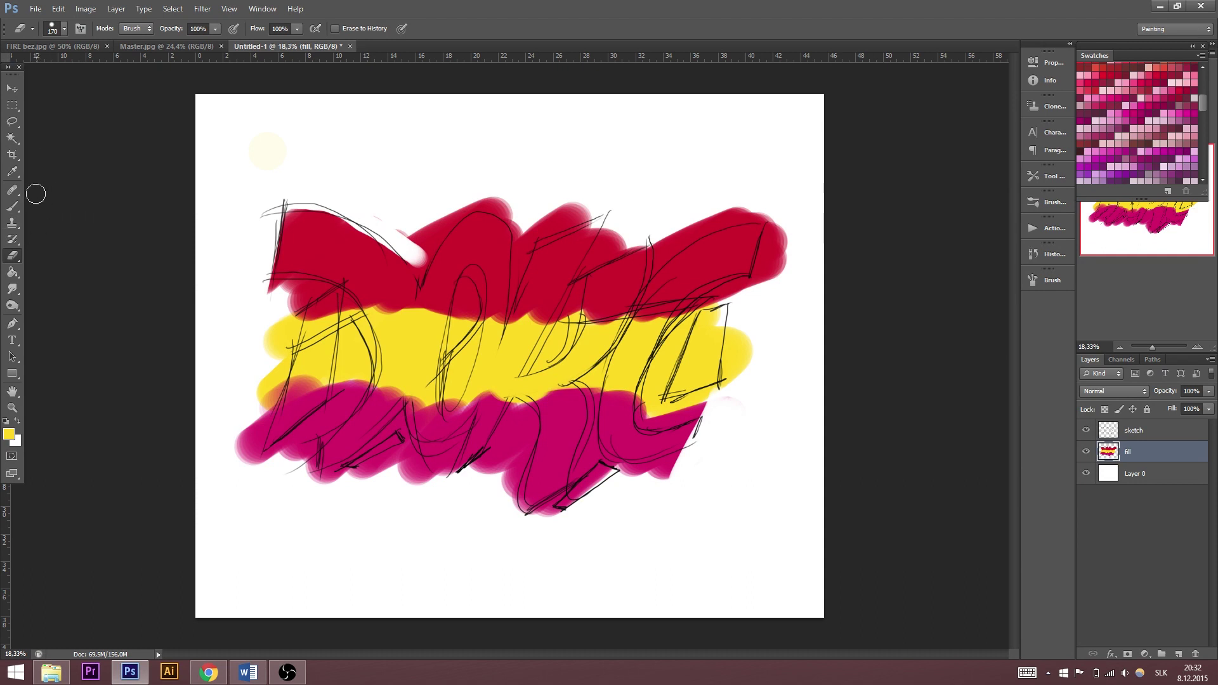
- Add a layer mask to the fill layer and make the mask the active target
{"action": "left_click", "coordinate": [13, 206]}
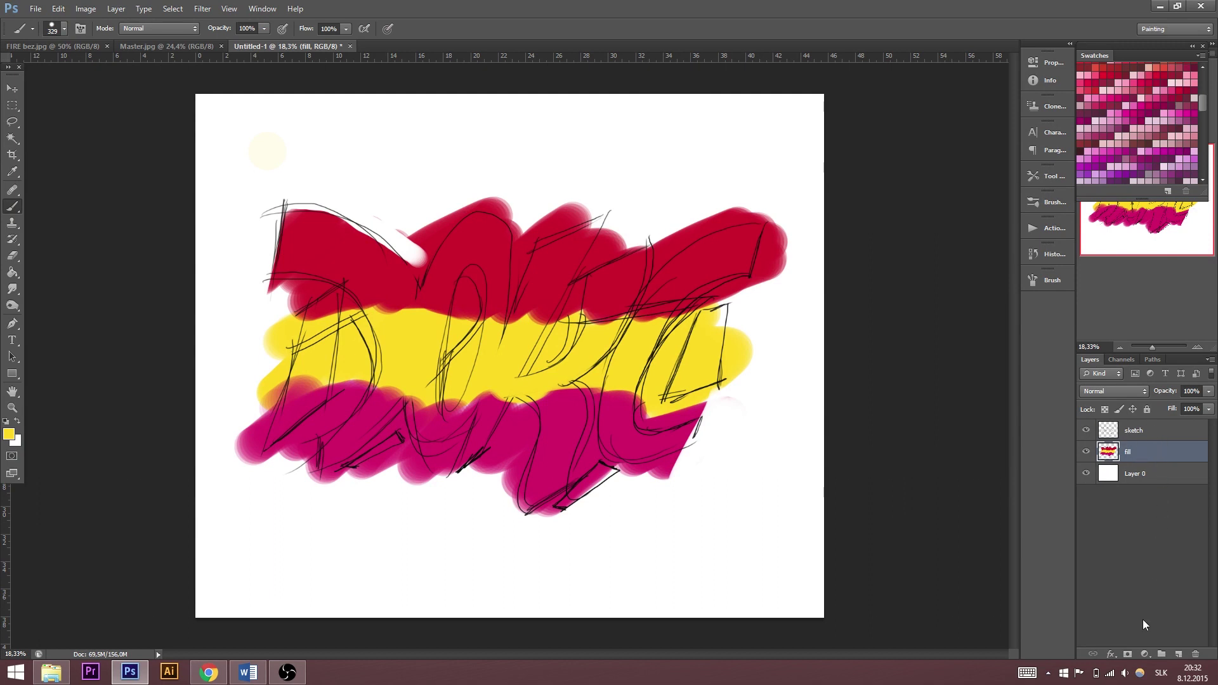
{"action": "left_click", "coordinate": [1129, 654]}
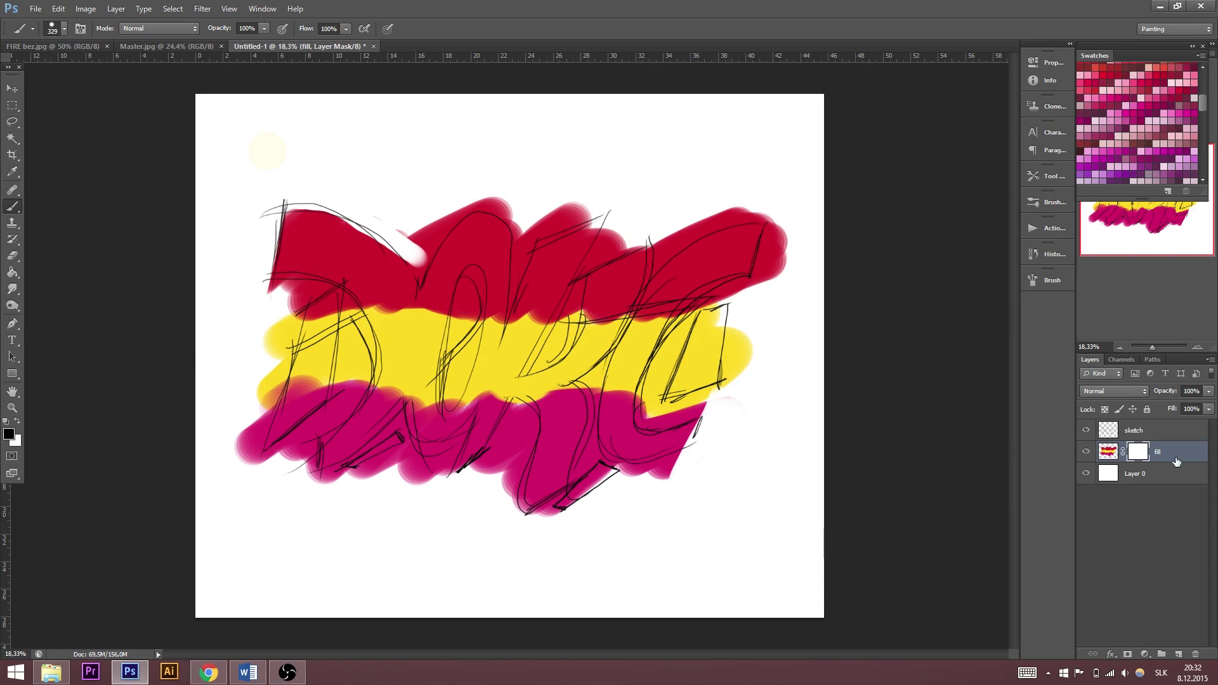
{"action": "left_click", "coordinate": [1108, 455]}
{"action": "left_click", "coordinate": [1136, 453]}
- Paint black on the mask with a 106 px brush to hide the fill outside the D's left side and inside its opening
{"action": "left_click", "coordinate": [18, 420]}
{"action": "left_click", "coordinate": [62, 29]}
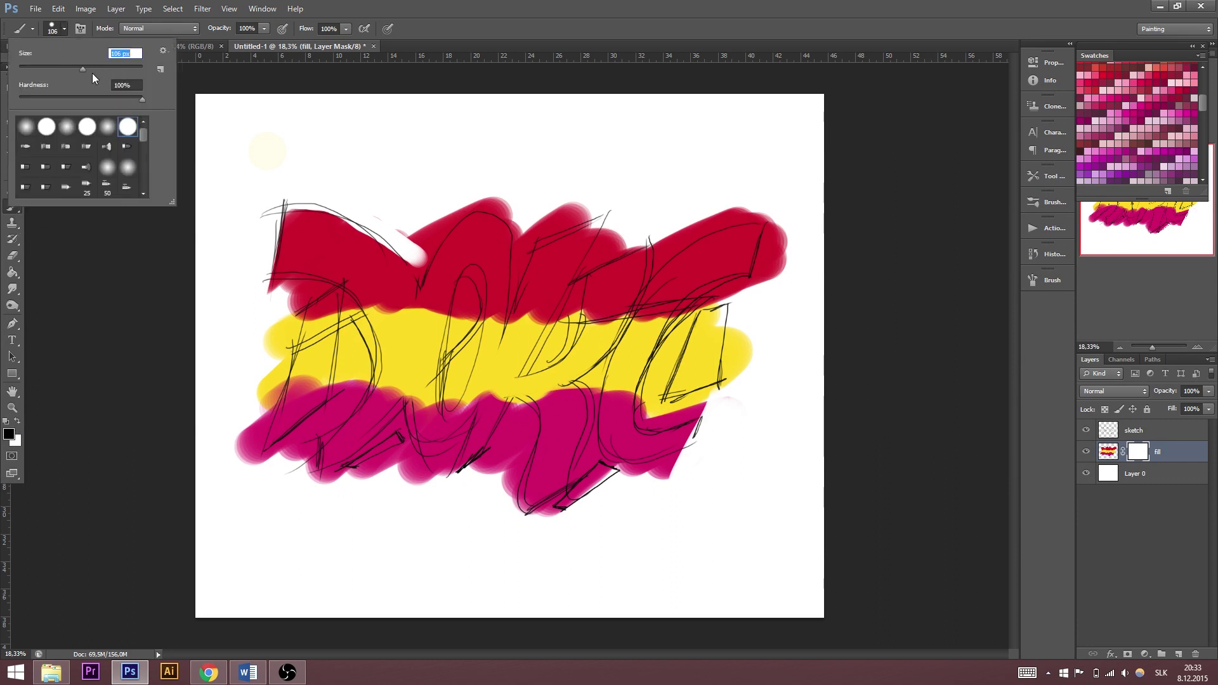
{"action": "mouse_move", "coordinate": [303, 300]}
{"action": "left_mouse_down"}
{"action": "mouse_move", "coordinate": [292, 335]}
{"action": "mouse_move", "coordinate": [294, 302]}
{"action": "mouse_move", "coordinate": [262, 338]}
{"action": "mouse_move", "coordinate": [301, 293]}
{"action": "mouse_move", "coordinate": [273, 286]}
{"action": "mouse_move", "coordinate": [321, 290]}
{"action": "left_mouse_up"}
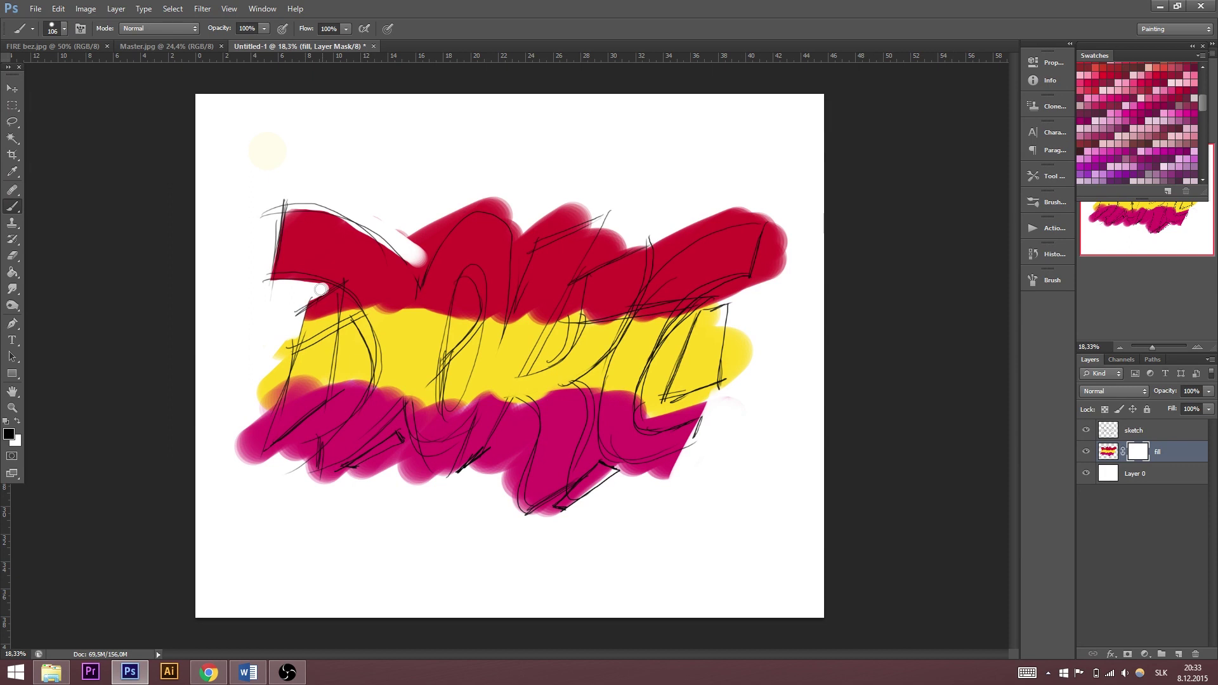
{"action": "mouse_move", "coordinate": [290, 337]}
{"action": "left_mouse_down"}
{"action": "mouse_move", "coordinate": [244, 444]}
{"action": "mouse_move", "coordinate": [296, 437]}
{"action": "mouse_move", "coordinate": [297, 457]}
{"action": "mouse_move", "coordinate": [354, 379]}
{"action": "left_mouse_up"}
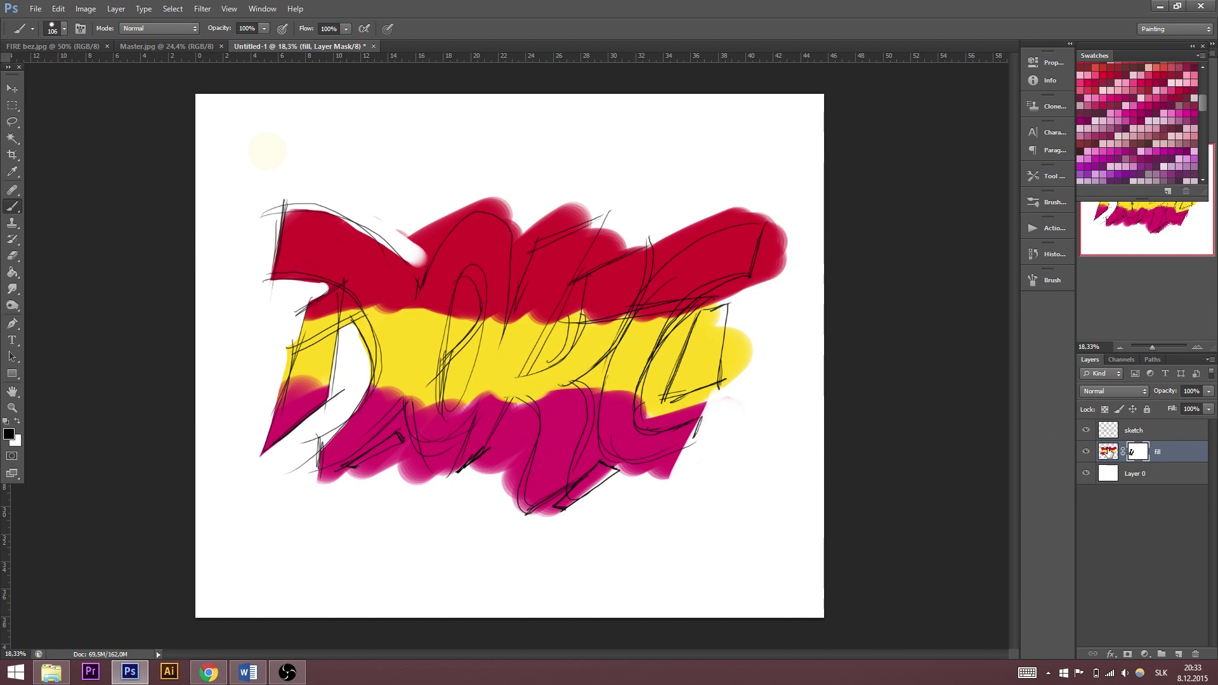
- Switch the active target from the fill layer's mask back to its painted artwork
{"action": "left_click", "coordinate": [1112, 452]}
{"action": "left_click", "coordinate": [1140, 453]}
{"action": "left_click", "coordinate": [1108, 457]}
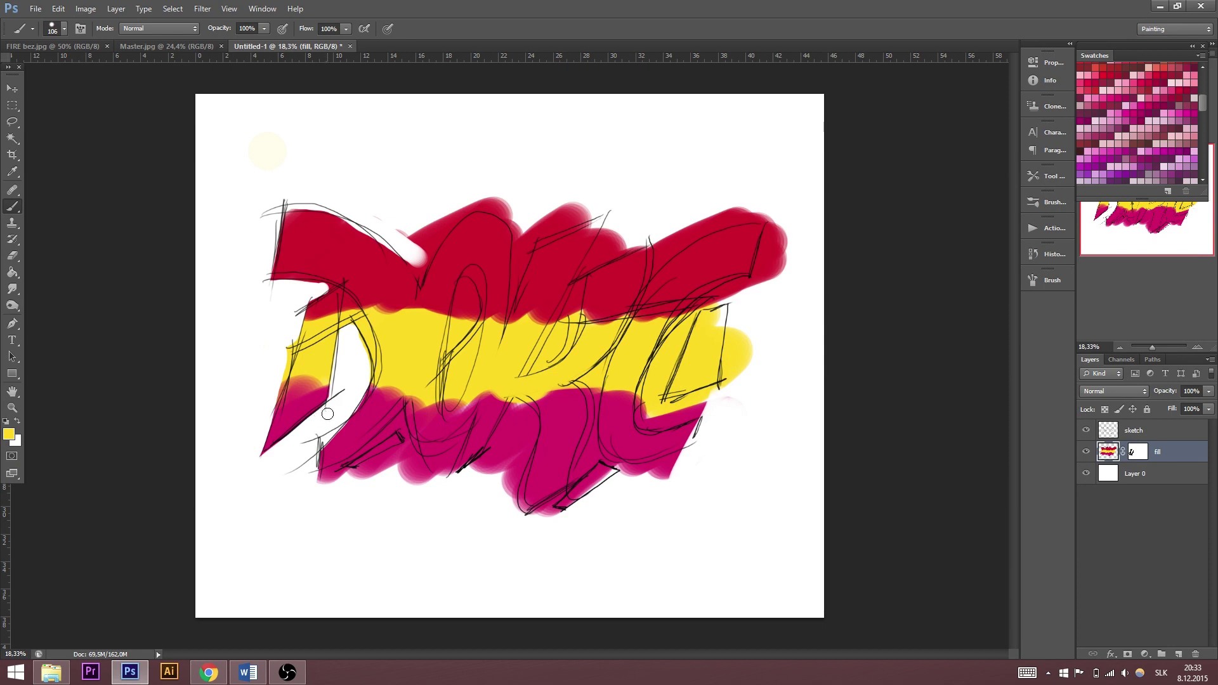
- View the fill layer's mask on its own, and return to the layer's artwork
{"action": "left_click", "coordinate": [1138, 454], "text": "alt"}
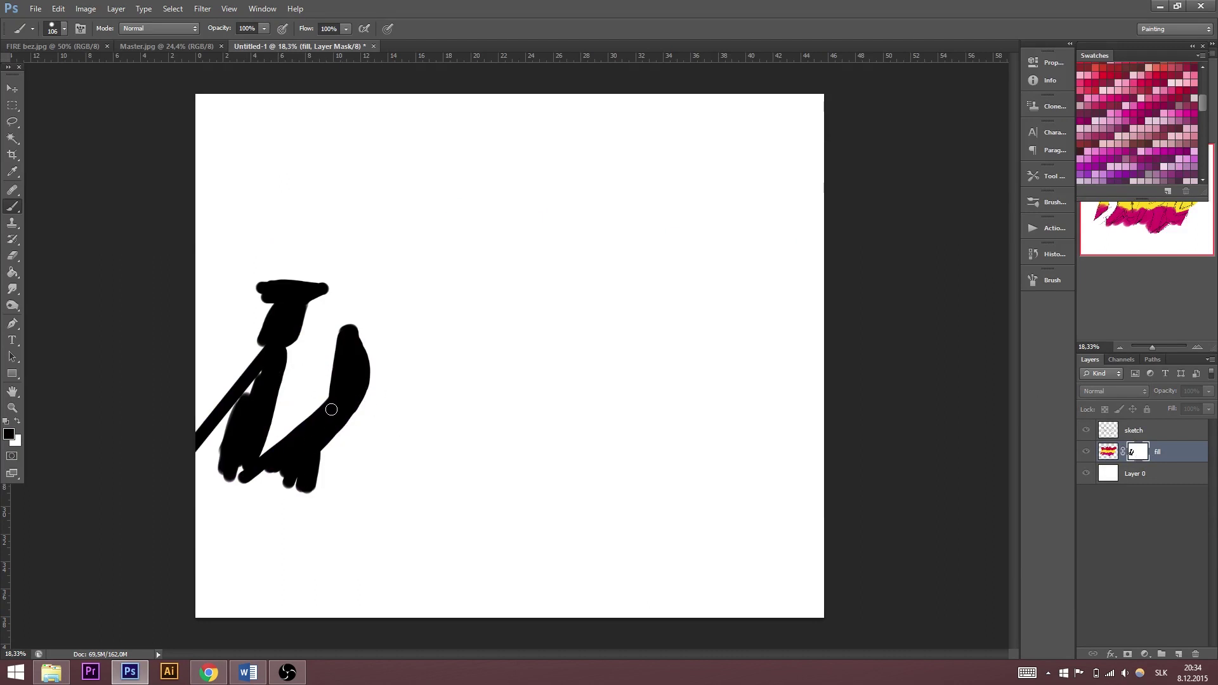
{"action": "left_click", "coordinate": [1109, 451]}
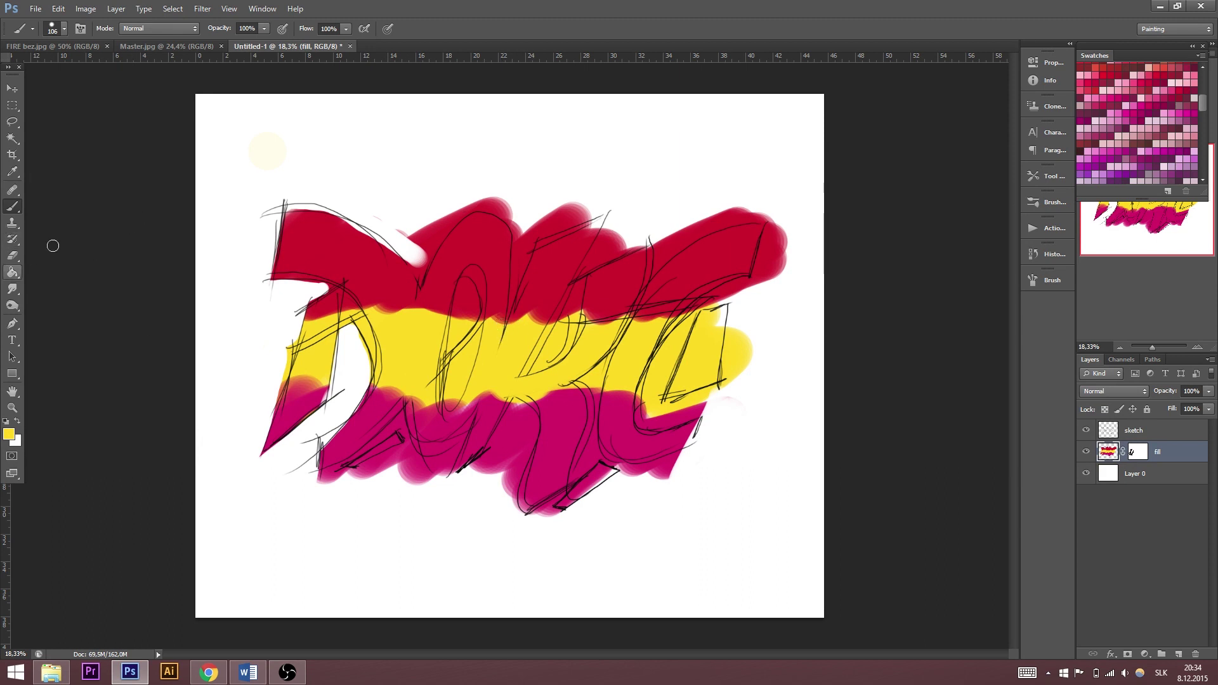
- Paint black on the fill layer's mask to hide the colour spilling past the C's lower end, right side and upper arm
{"action": "left_click", "coordinate": [1137, 453]}
{"action": "key", "text": "d"}
{"action": "key", "text": "x"}
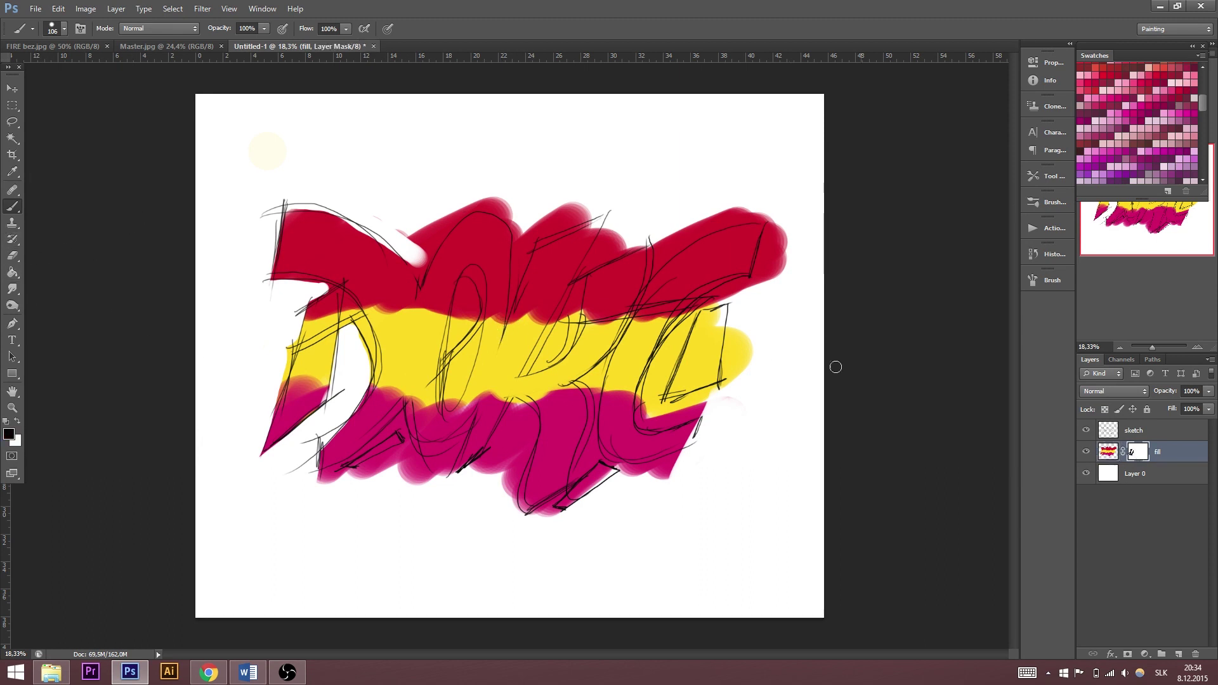
{"action": "mouse_move", "coordinate": [619, 472]}
{"action": "left_mouse_down"}
{"action": "mouse_move", "coordinate": [689, 460]}
{"action": "mouse_move", "coordinate": [639, 473]}
{"action": "mouse_move", "coordinate": [694, 454]}
{"action": "mouse_move", "coordinate": [660, 476]}
{"action": "mouse_move", "coordinate": [695, 463]}
{"action": "left_mouse_up"}
{"action": "mouse_move", "coordinate": [735, 342]}
{"action": "left_mouse_down"}
{"action": "mouse_move", "coordinate": [729, 392]}
{"action": "mouse_move", "coordinate": [749, 330]}
{"action": "left_mouse_up"}
{"action": "mouse_move", "coordinate": [777, 219]}
{"action": "left_mouse_down"}
{"action": "mouse_move", "coordinate": [751, 295]}
{"action": "mouse_move", "coordinate": [786, 230]}
{"action": "mouse_move", "coordinate": [779, 284]}
{"action": "left_mouse_up"}
{"action": "mouse_move", "coordinate": [657, 236]}
{"action": "left_mouse_down"}
{"action": "mouse_move", "coordinate": [760, 208]}
{"action": "mouse_move", "coordinate": [677, 248]}
{"action": "mouse_move", "coordinate": [667, 239]}
{"action": "mouse_move", "coordinate": [766, 209]}
{"action": "left_mouse_up"}
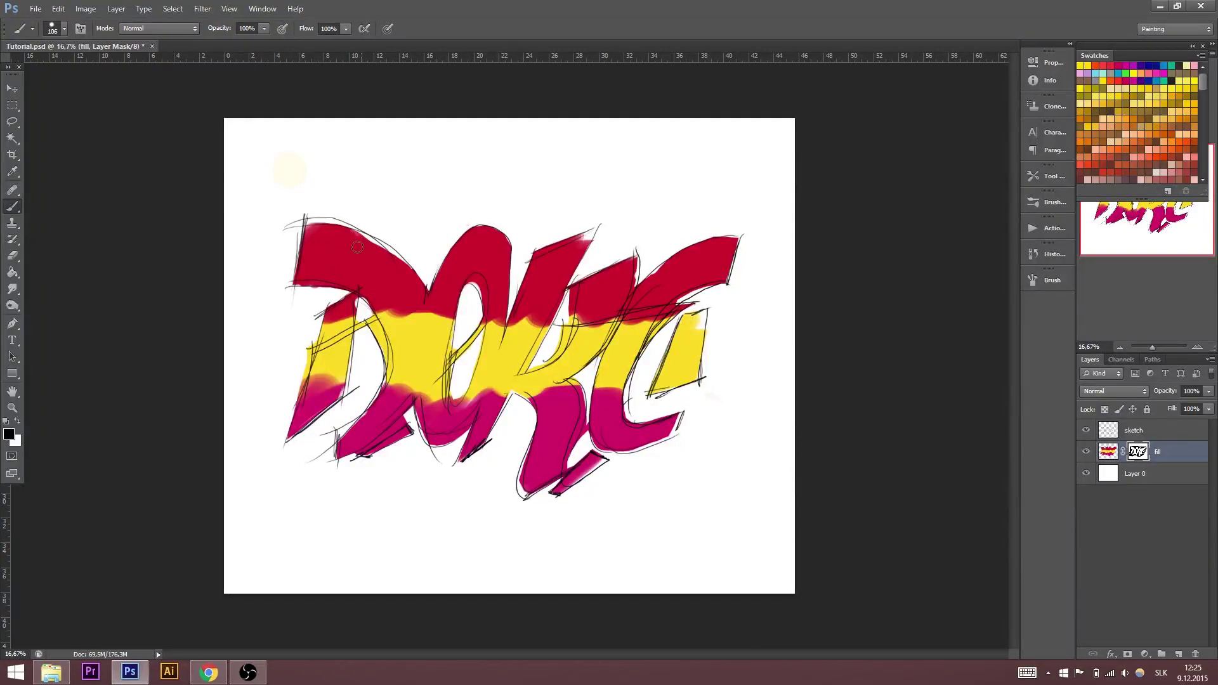
- Hide a diagonal strip across the D's red upper part with black on the mask, and restore it by painting white
{"action": "left_click_drag", "start_coordinate": [374, 240], "coordinate": [318, 285]}
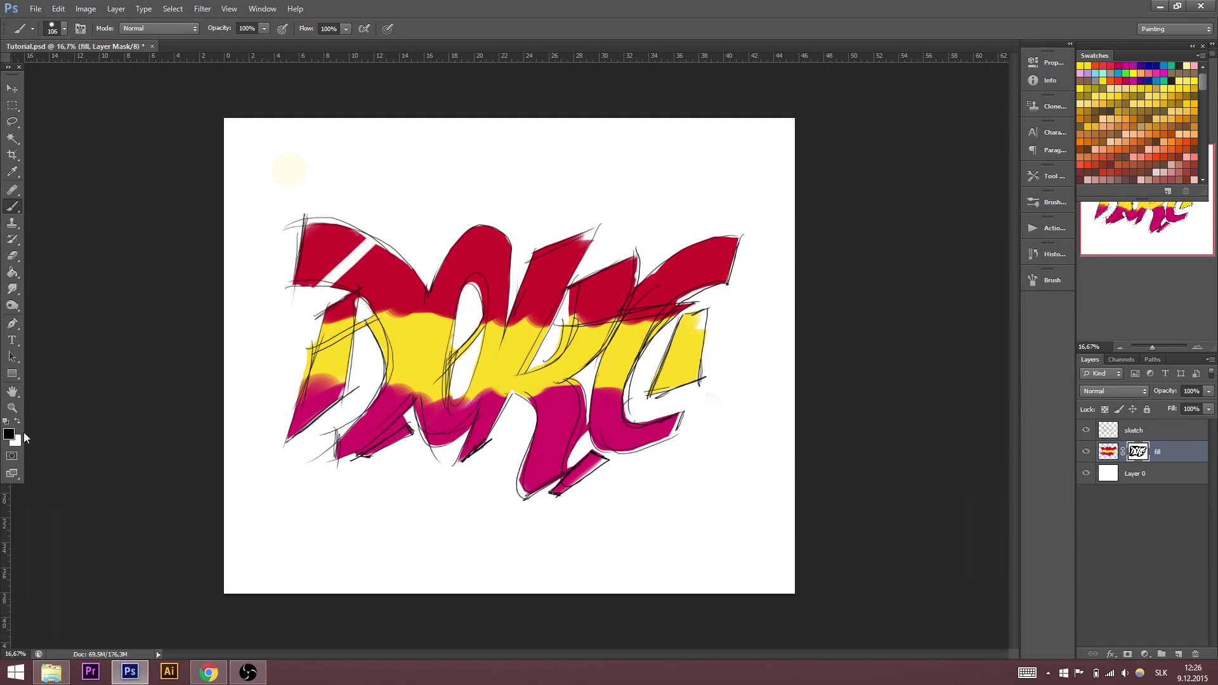
{"action": "left_click", "coordinate": [18, 421]}
{"action": "mouse_move", "coordinate": [327, 280]}
{"action": "left_mouse_down"}
{"action": "mouse_move", "coordinate": [351, 278]}
{"action": "mouse_move", "coordinate": [377, 251]}
{"action": "left_mouse_up"}
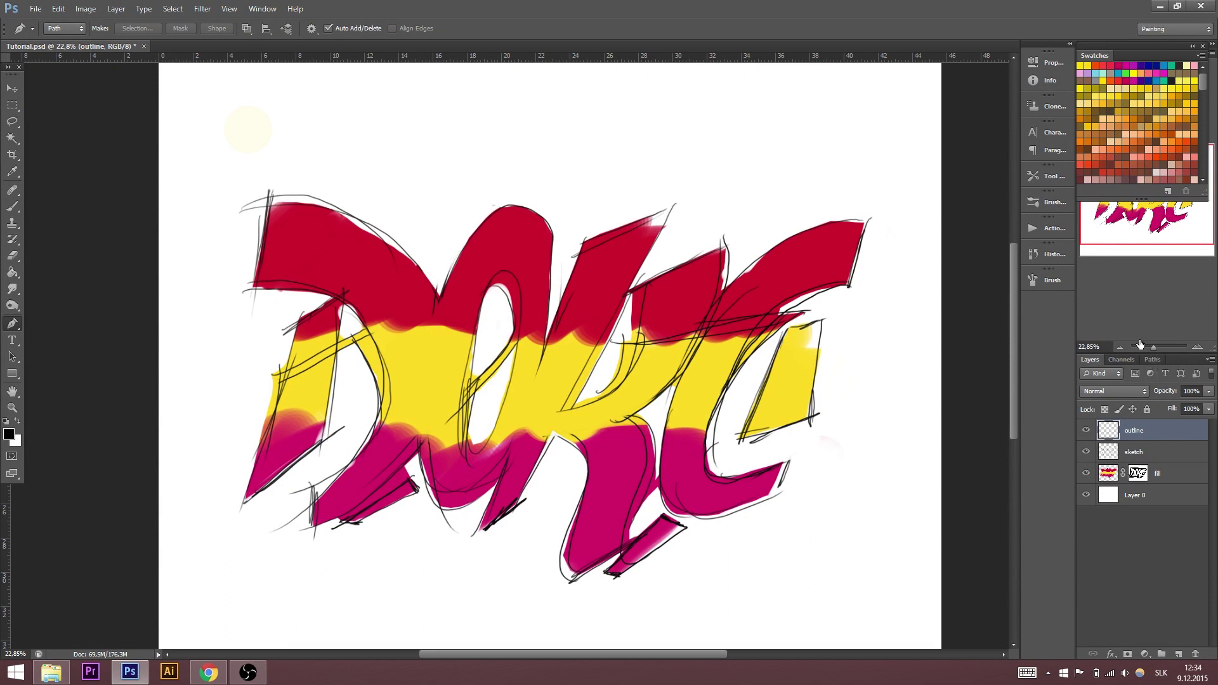
- Try a freehand 94 px black brush outline down the D's left side on the outline layer, and undo it
{"action": "left_click", "coordinate": [12, 207]}
{"action": "mouse_move", "coordinate": [270, 192]}
{"action": "left_mouse_down"}
{"action": "mouse_move", "coordinate": [257, 289]}
{"action": "mouse_move", "coordinate": [335, 295]}
{"action": "mouse_move", "coordinate": [291, 321]}
{"action": "mouse_move", "coordinate": [206, 549]}
{"action": "left_mouse_up"}
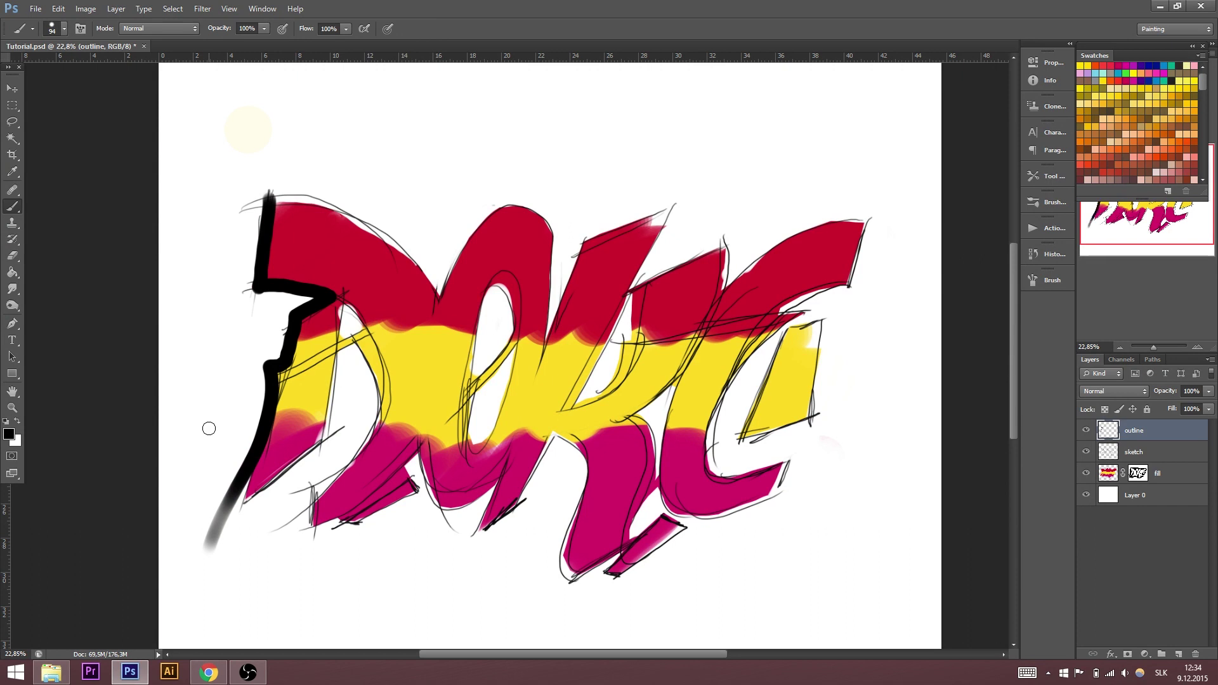
{"action": "key", "text": "ctrl+z"}
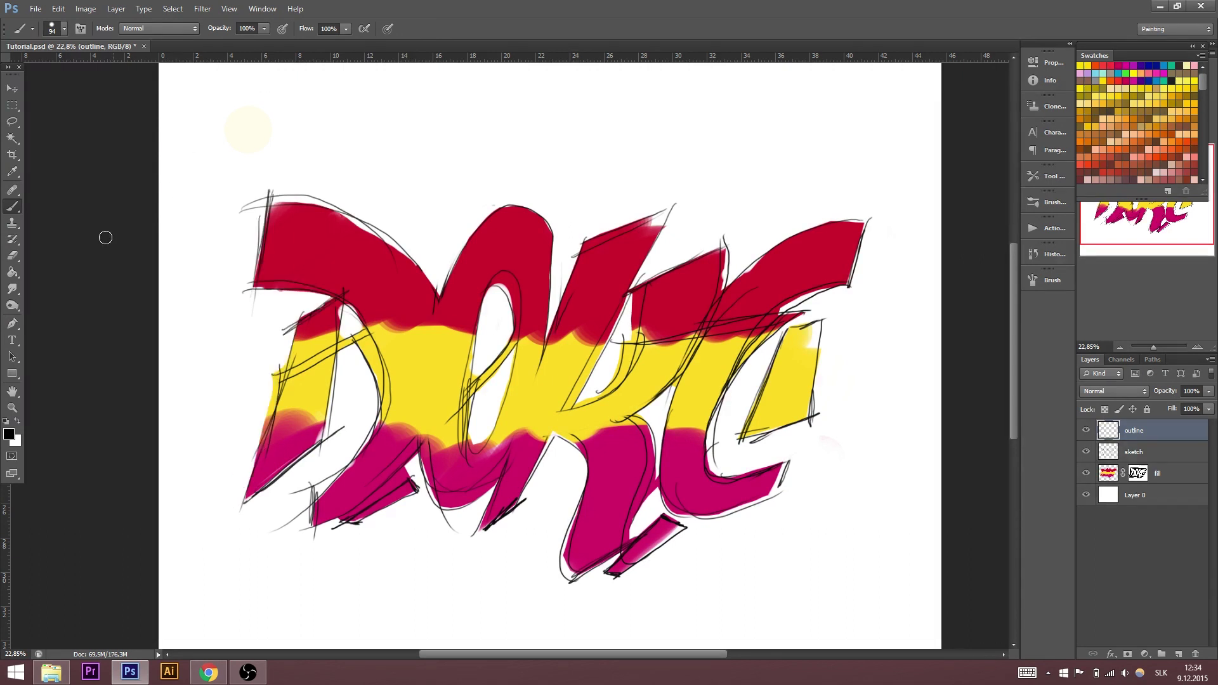
- Start a Pen path in the blank area above the letters with two straight segments followed by a curved one
{"action": "left_click", "coordinate": [12, 323]}
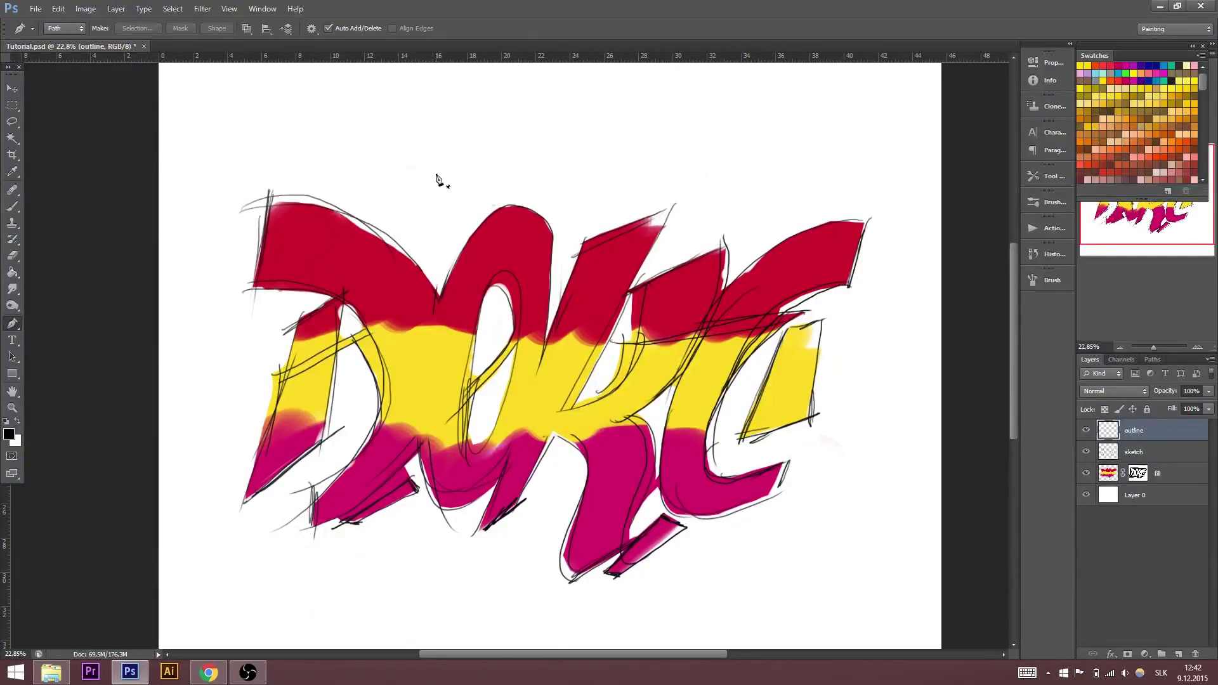
{"action": "left_click", "coordinate": [434, 198]}
{"action": "left_click", "coordinate": [434, 128]}
{"action": "left_click", "coordinate": [497, 127]}
{"action": "left_click", "coordinate": [598, 177]}
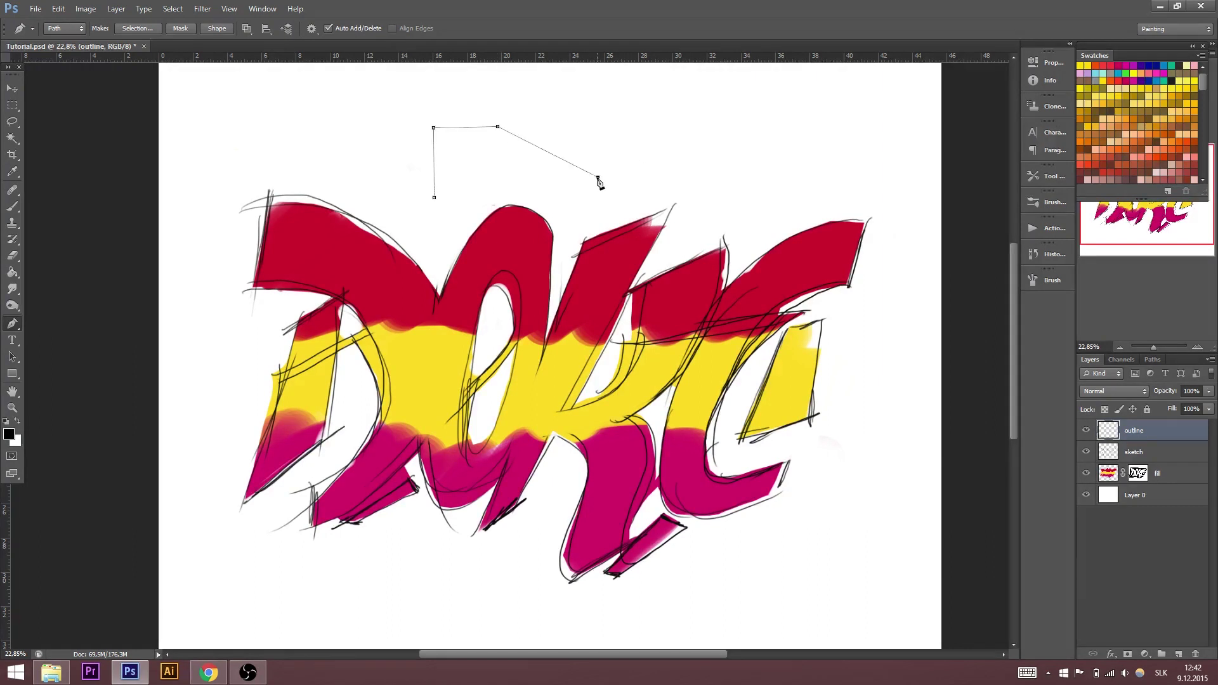
{"action": "left_click_drag", "start_coordinate": [599, 178], "coordinate": [740, 136]}
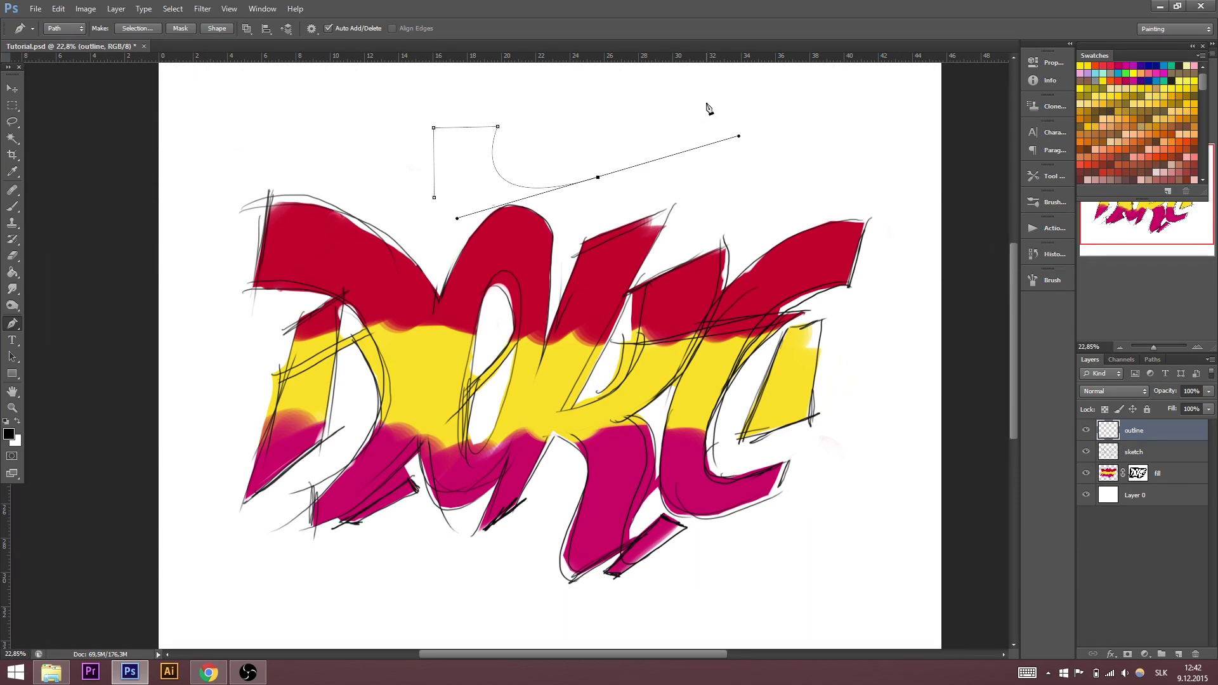
- Remove the curve point's outgoing handle and close the path with straight segments back to its starting point
{"action": "left_click", "coordinate": [680, 95]}
{"action": "key", "text": "ctrl+z"}
{"action": "key", "text": "alt"}
{"action": "left_click_drag", "start_coordinate": [598, 178], "coordinate": [574, 116]}
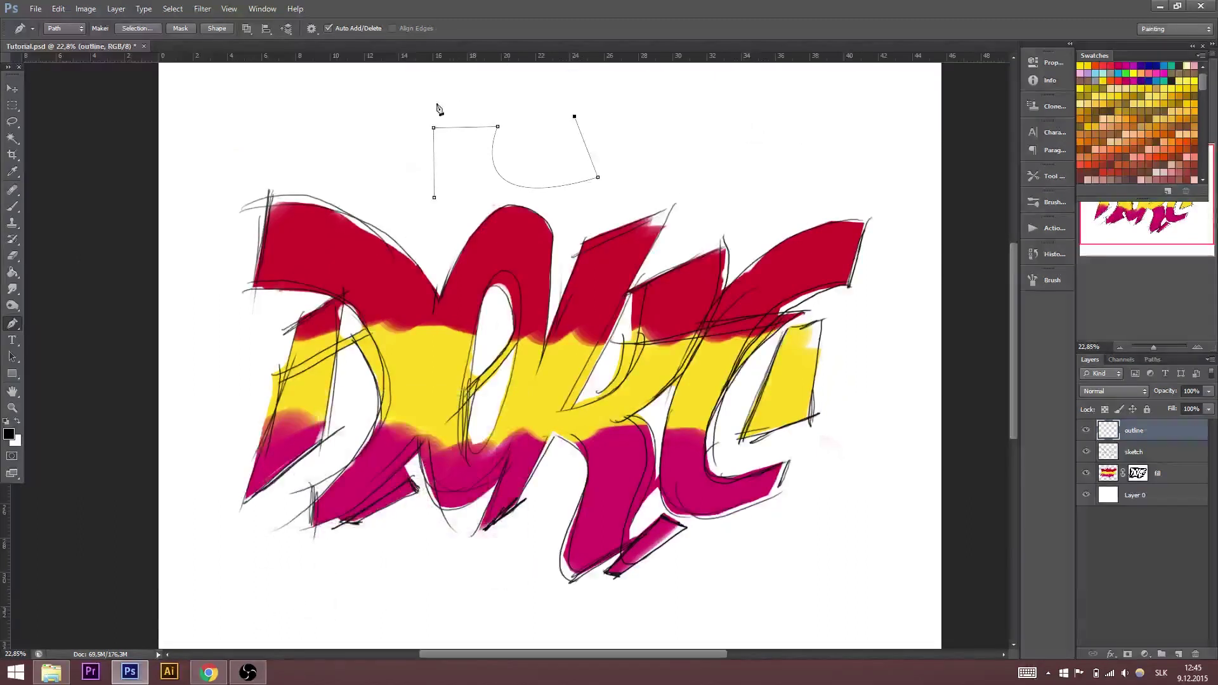
{"action": "left_click", "coordinate": [405, 106]}
{"action": "left_click", "coordinate": [389, 182]}
{"action": "left_click", "coordinate": [434, 197]}
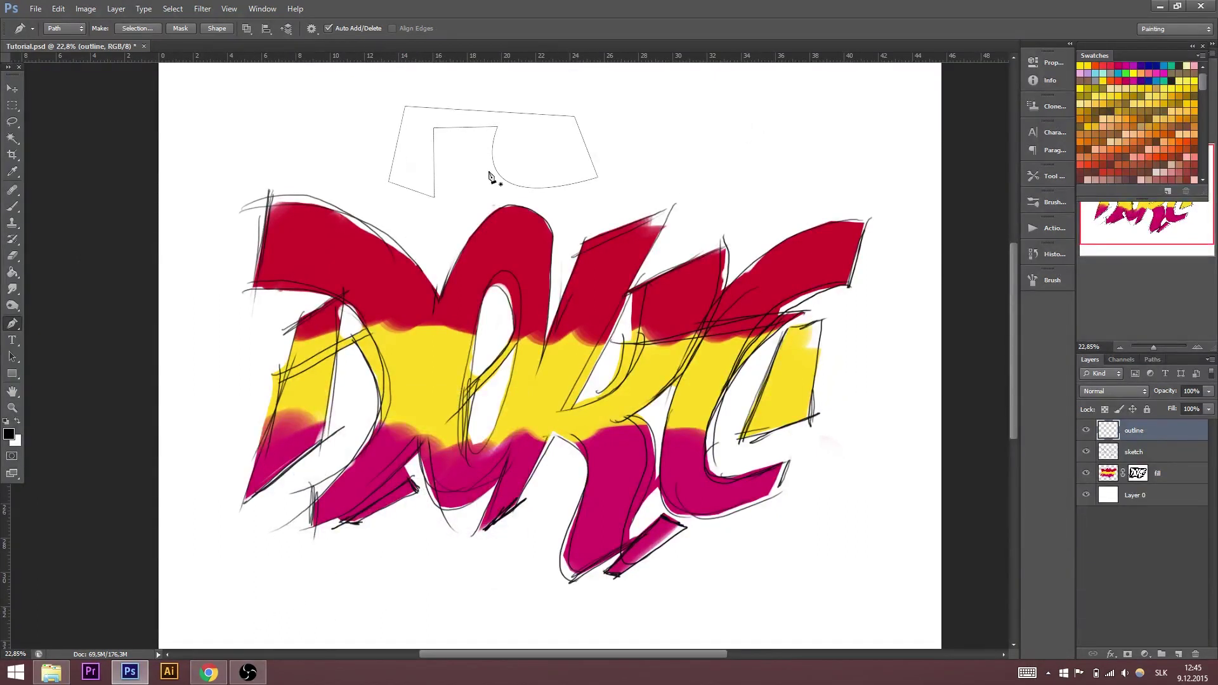
- Fill the closed path with magenta in Normal mode at 100% opacity, and undo the fill
{"action": "right_click", "coordinate": [487, 135]}
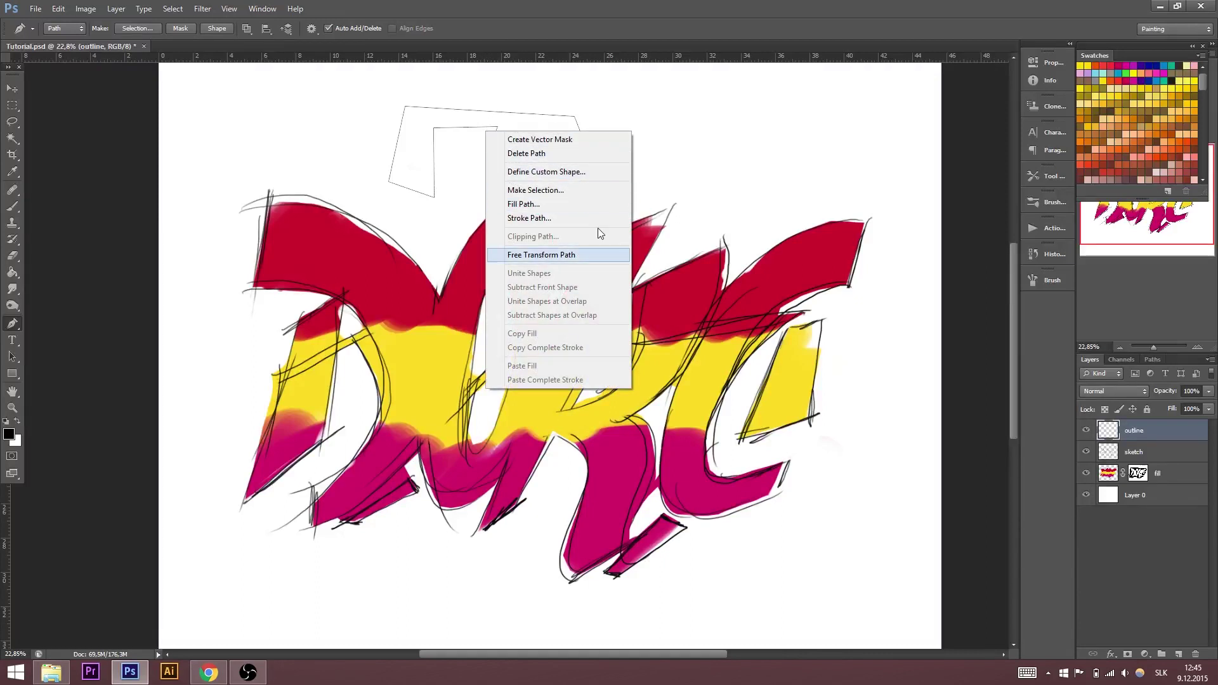
{"action": "left_click", "coordinate": [561, 207]}
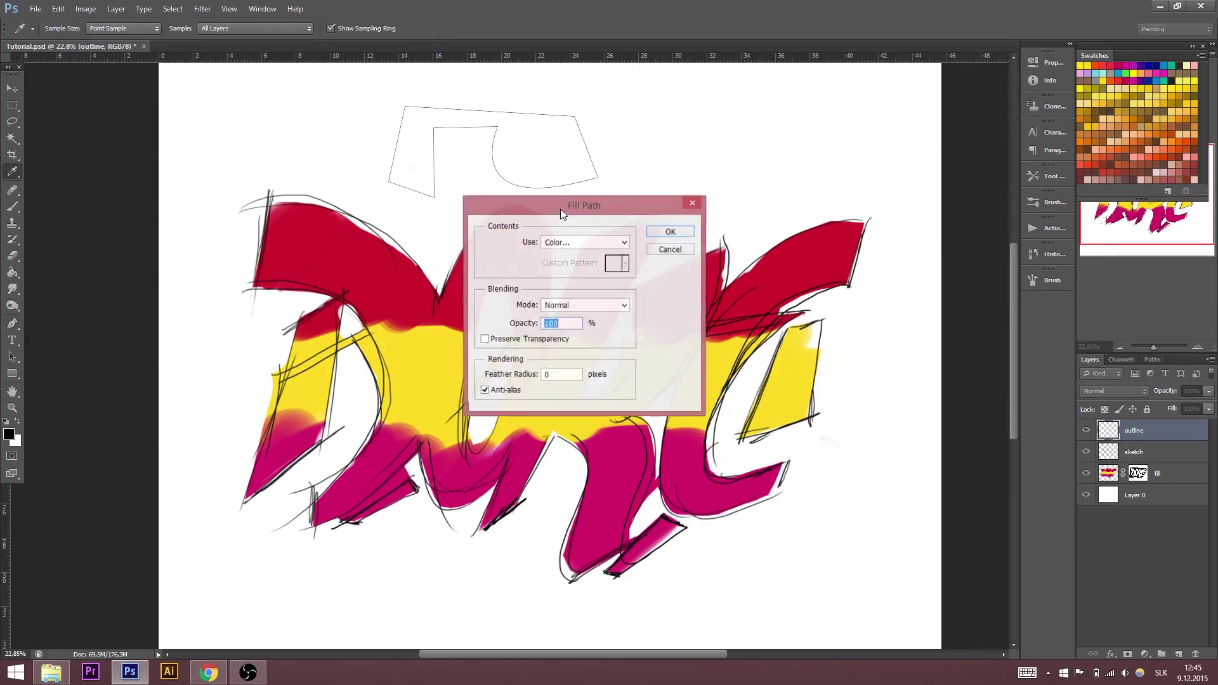
{"action": "left_click", "coordinate": [625, 248]}
{"action": "left_click", "coordinate": [588, 273]}
{"action": "left_click", "coordinate": [952, 254]}
{"action": "left_click", "coordinate": [1116, 235]}
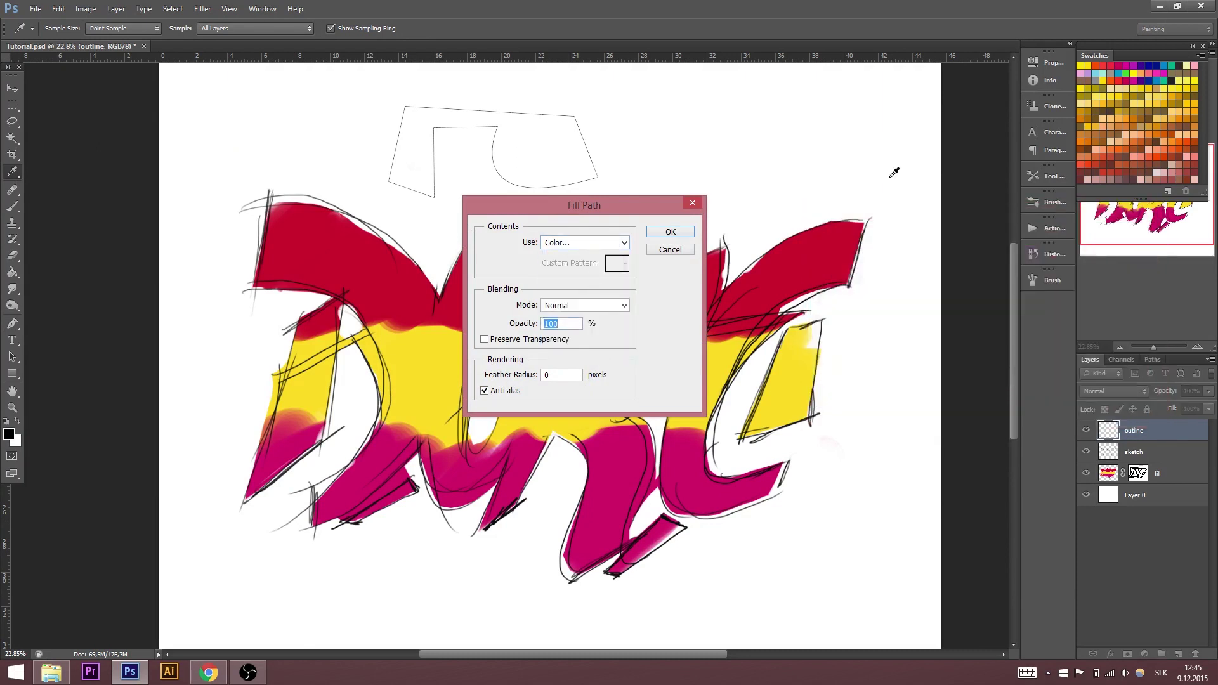
{"action": "left_click", "coordinate": [677, 232]}
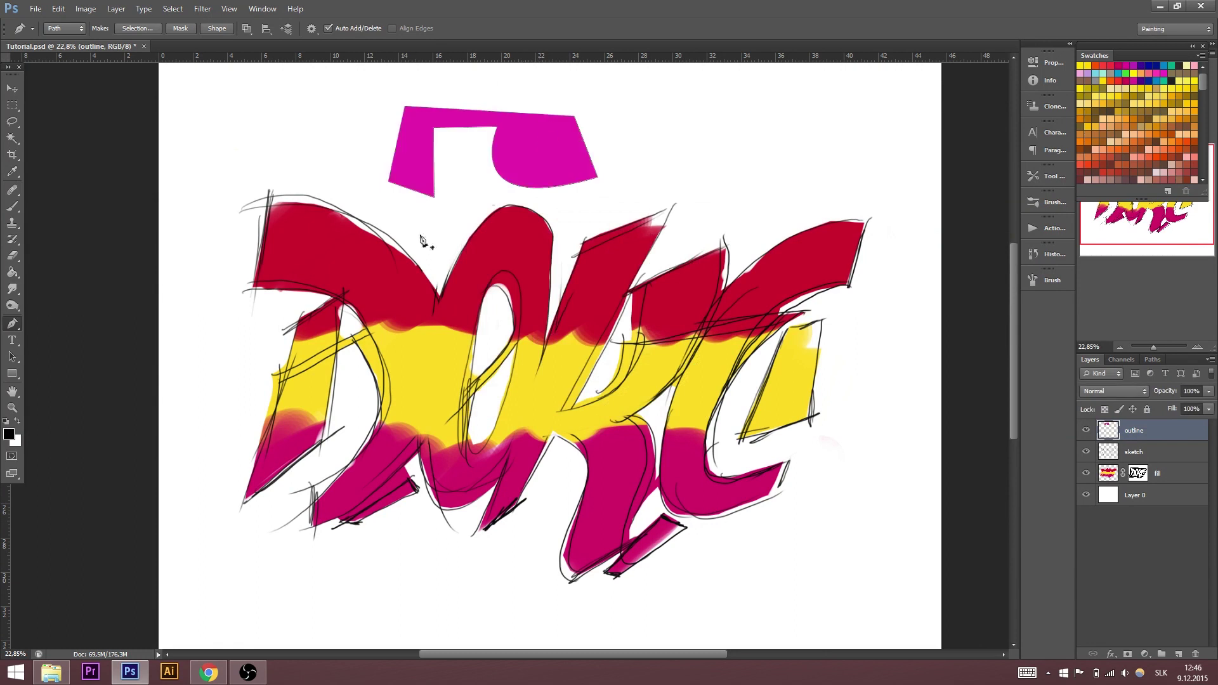
{"action": "key", "text": "ctrl+z"}
- Stroke the closed path with the Brush, leaving Simulate Pressure off
{"action": "right_click", "coordinate": [495, 165]}
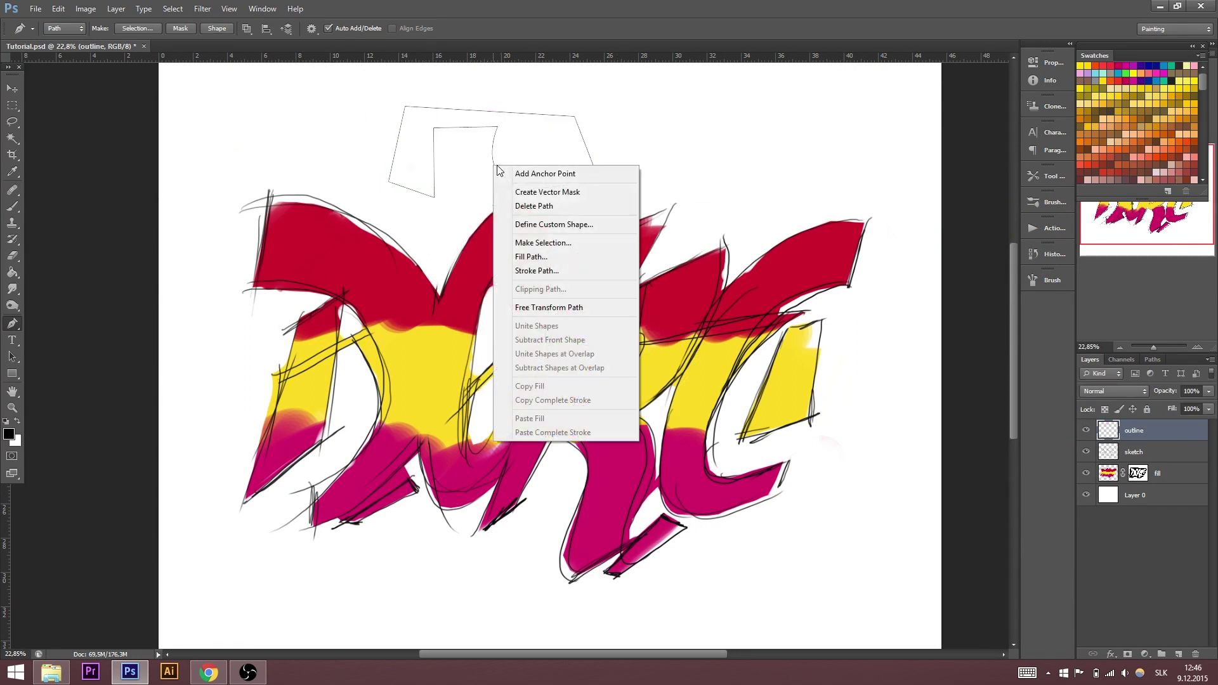
{"action": "left_click", "coordinate": [538, 271]}
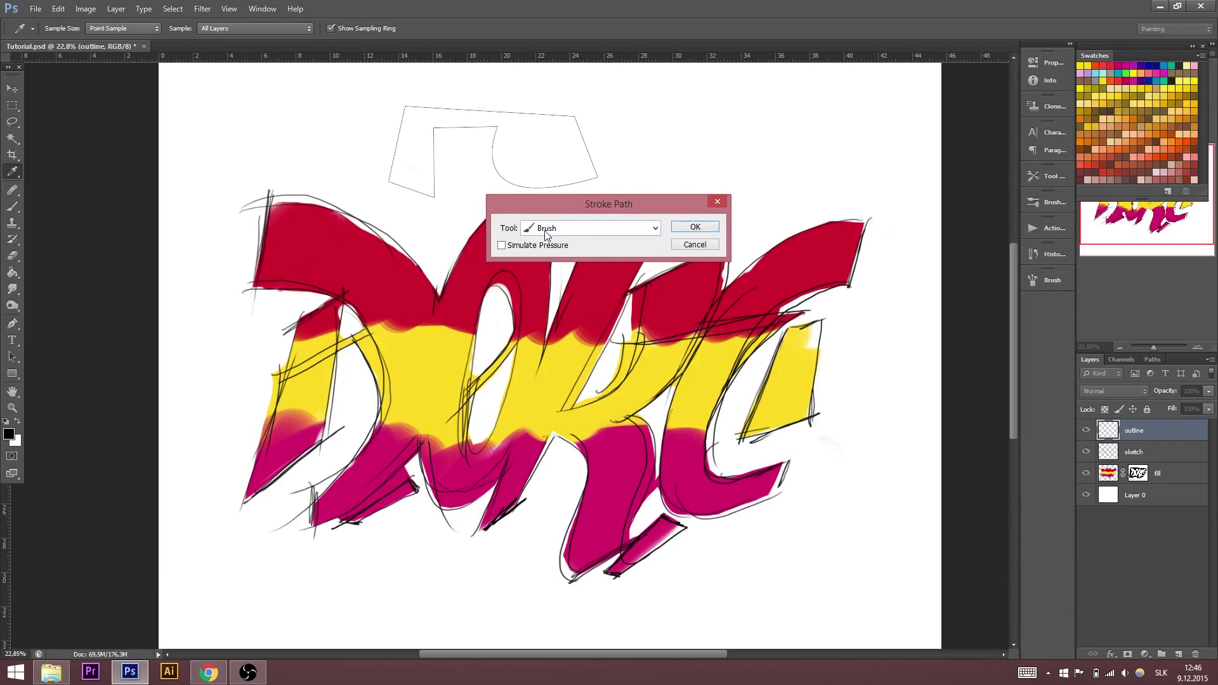
{"action": "left_click", "coordinate": [694, 227]}
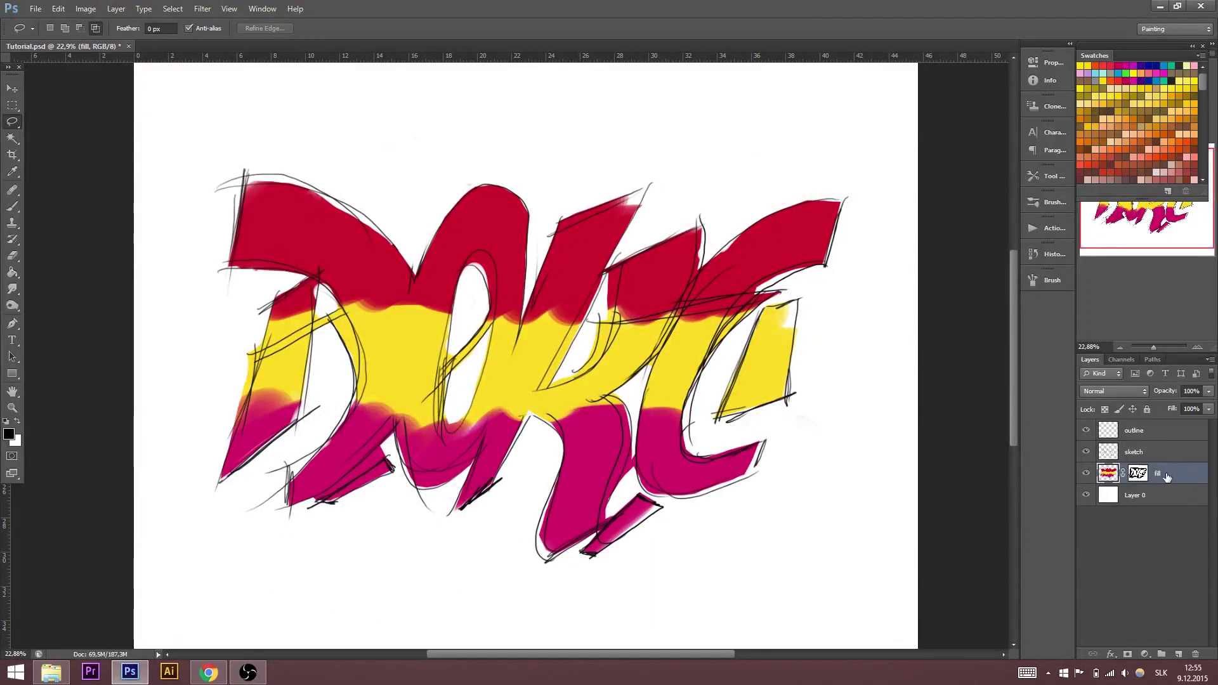
- Lower the fill layer's opacity to 57%
{"action": "left_click", "coordinate": [1209, 391]}
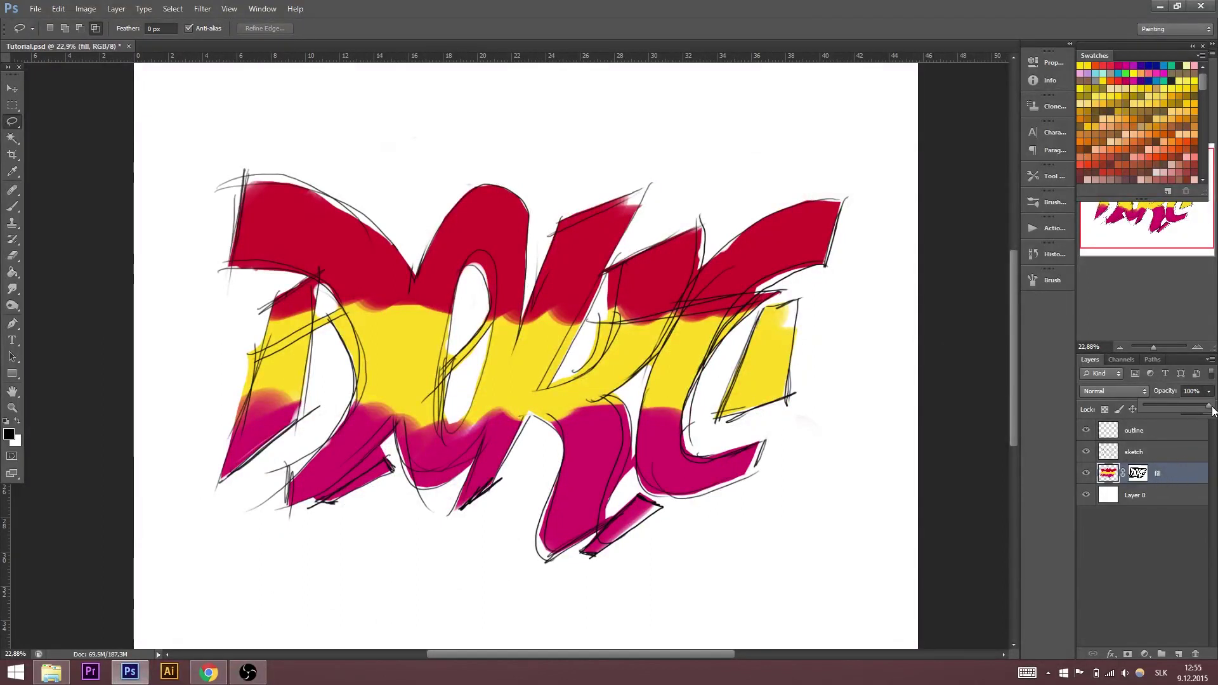
{"action": "left_click", "coordinate": [1178, 413]}
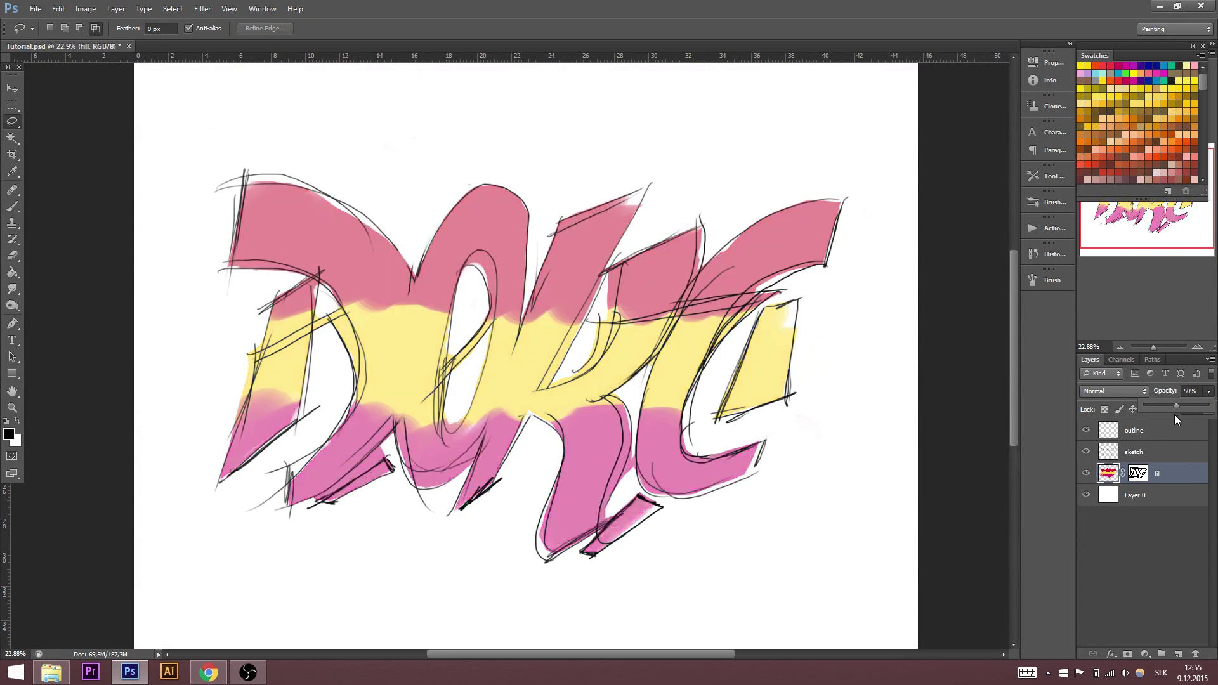
{"action": "left_click", "coordinate": [1211, 392]}
{"action": "scroll", "coordinate": [188, 263], "scroll_direction": "up", "scroll_amount": 7}
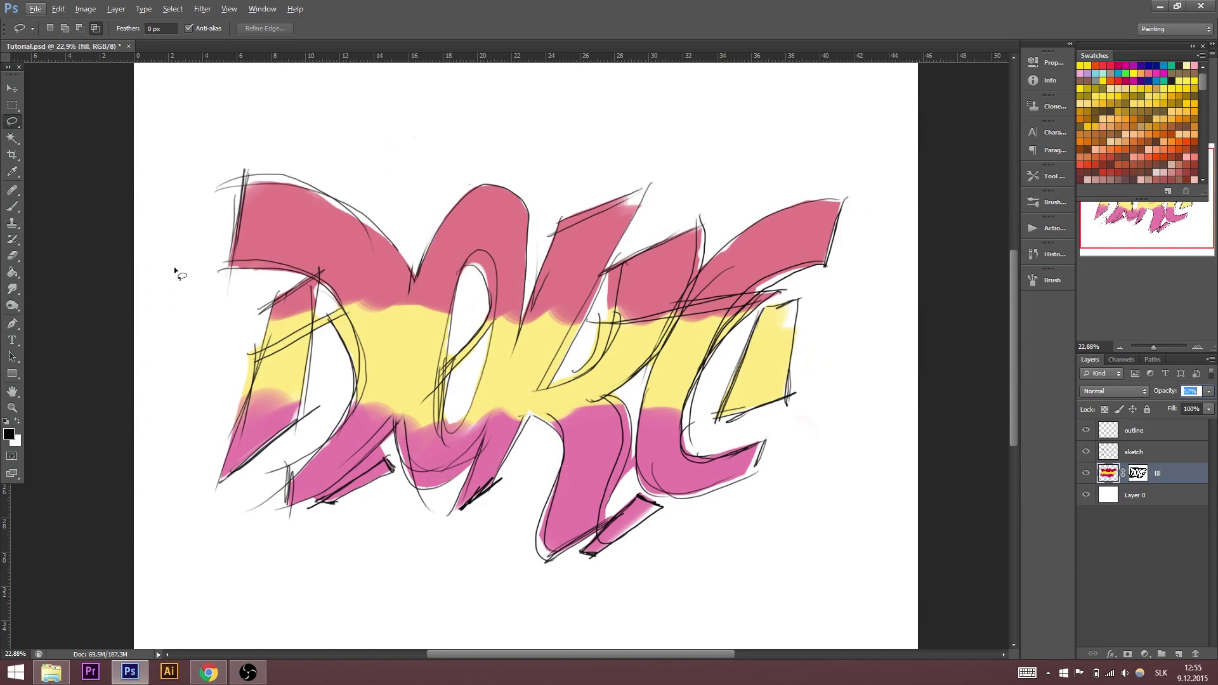
- Draw a Pen path down the D's left edge and along its inner curve, doubling back to form a thin outline band
{"action": "scroll", "coordinate": [164, 275], "scroll_direction": "up", "scroll_amount": 3}
{"action": "scroll", "coordinate": [171, 280], "scroll_direction": "down", "scroll_amount": 2}
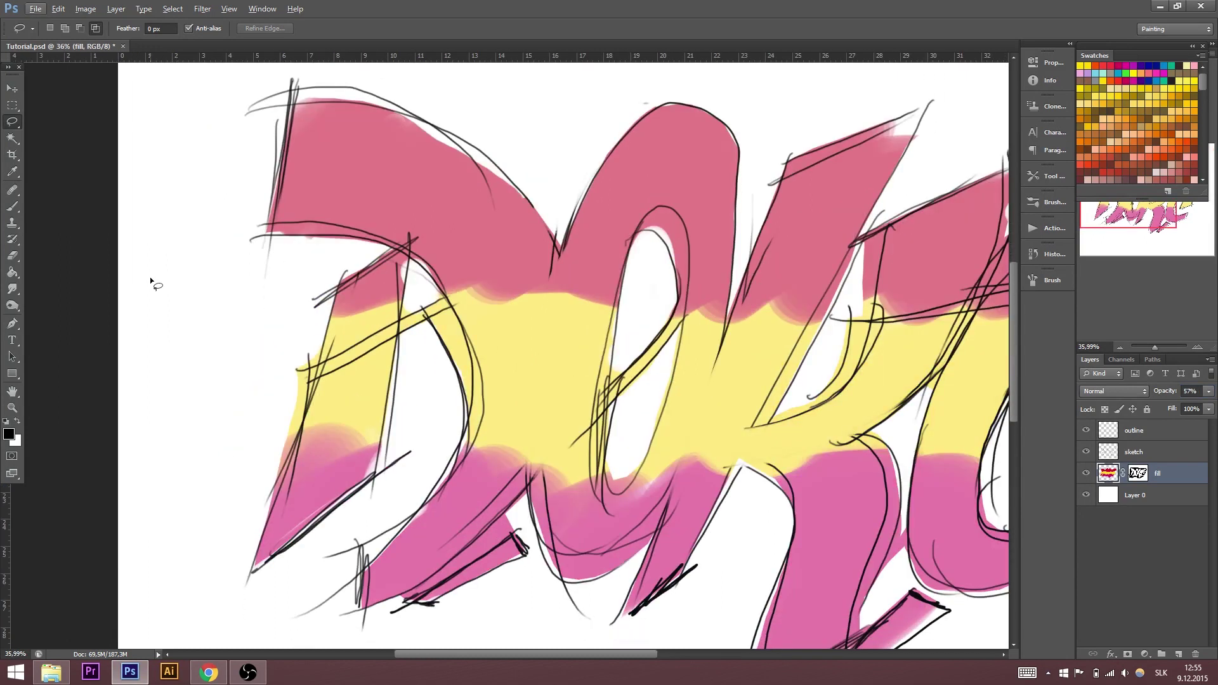
{"action": "left_click", "coordinate": [16, 325]}
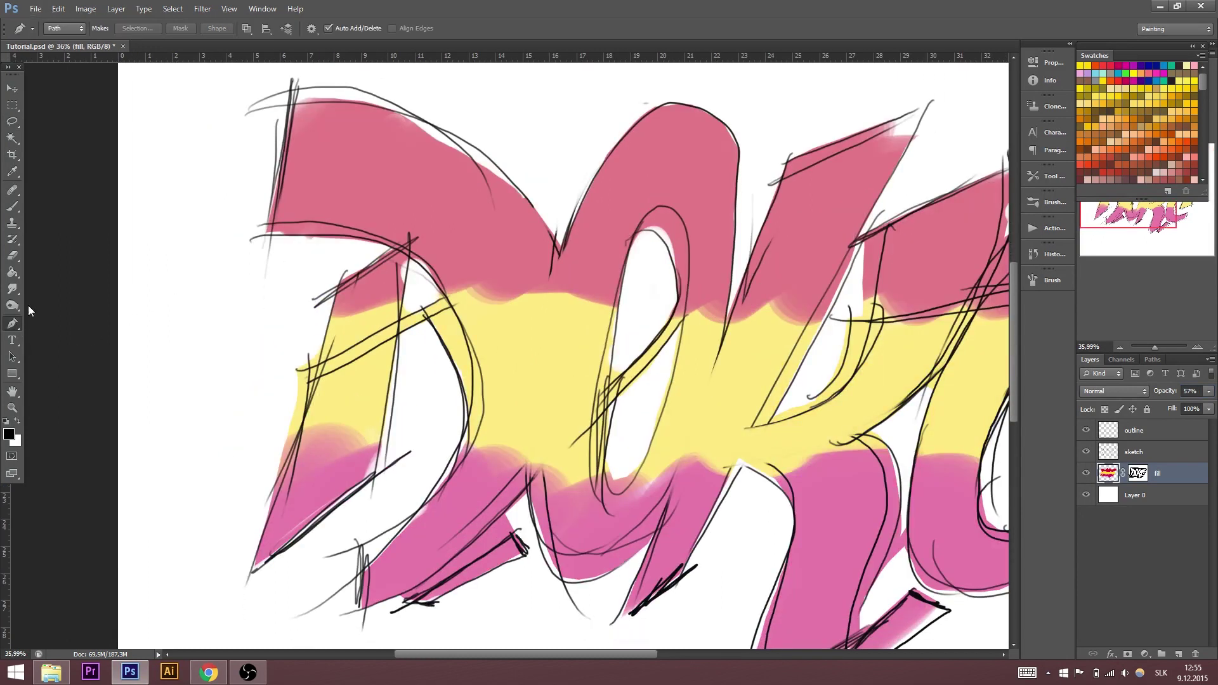
{"action": "scroll", "coordinate": [252, 270], "scroll_direction": "down", "scroll_amount": 3}
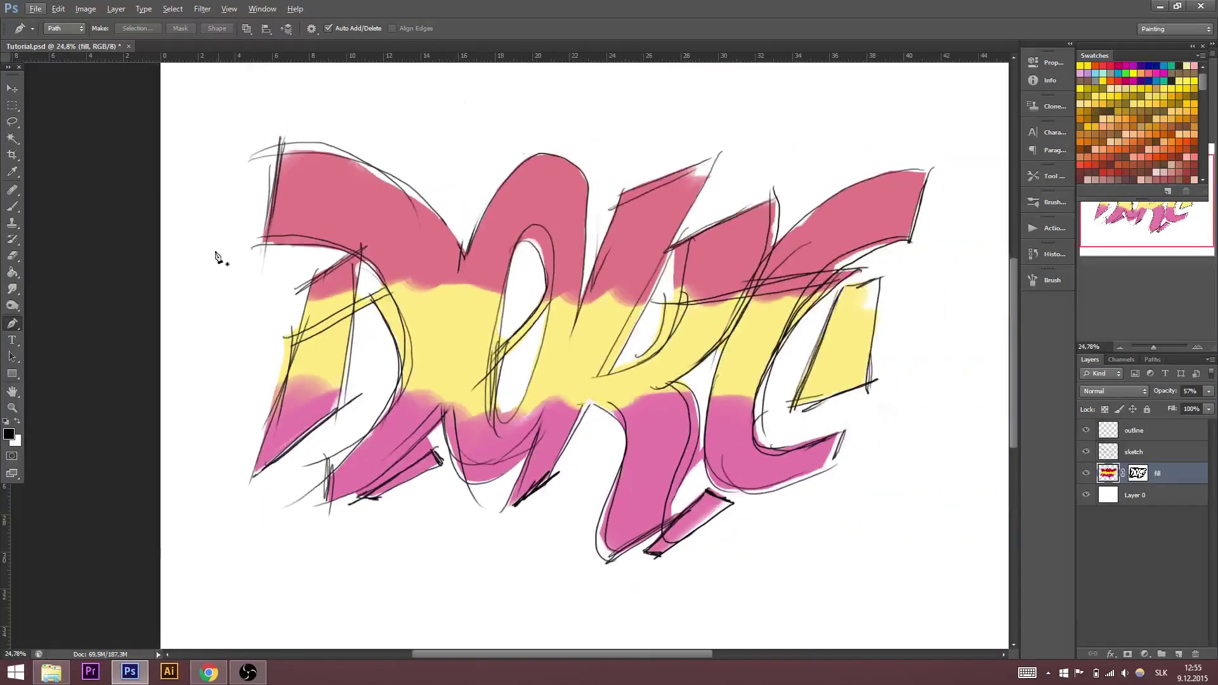
{"action": "left_click", "coordinate": [280, 145]}
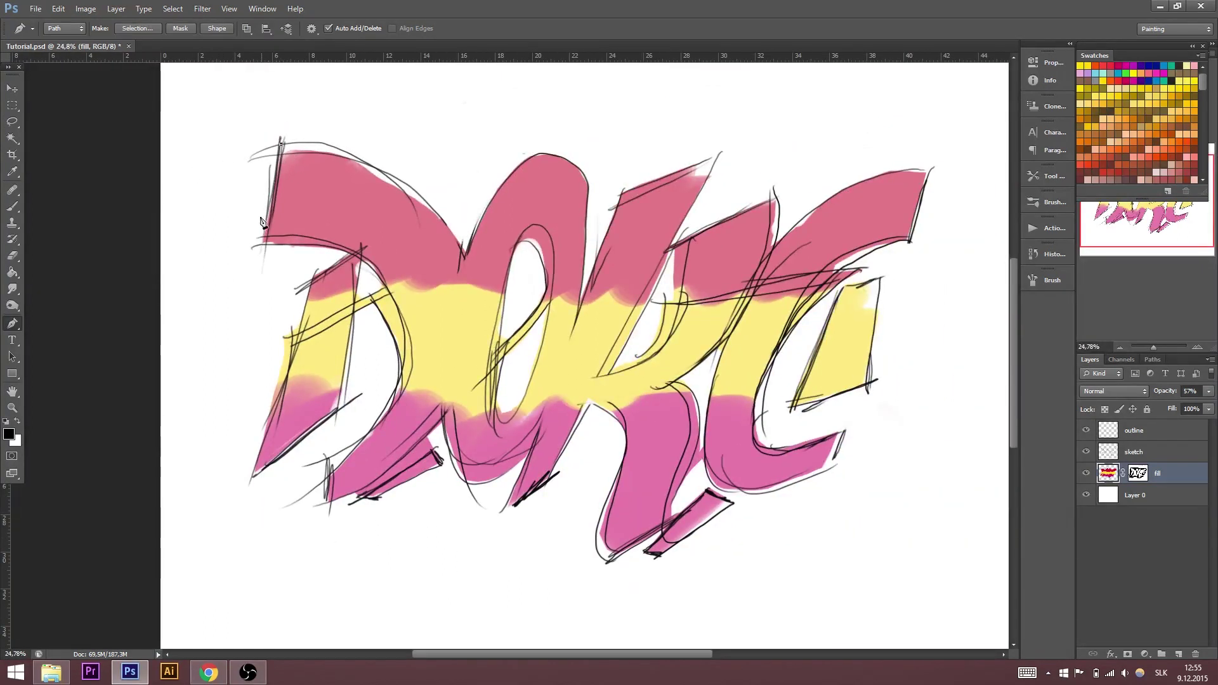
{"action": "left_click", "coordinate": [259, 244]}
{"action": "left_click_drag", "start_coordinate": [409, 373], "coordinate": [405, 540]}
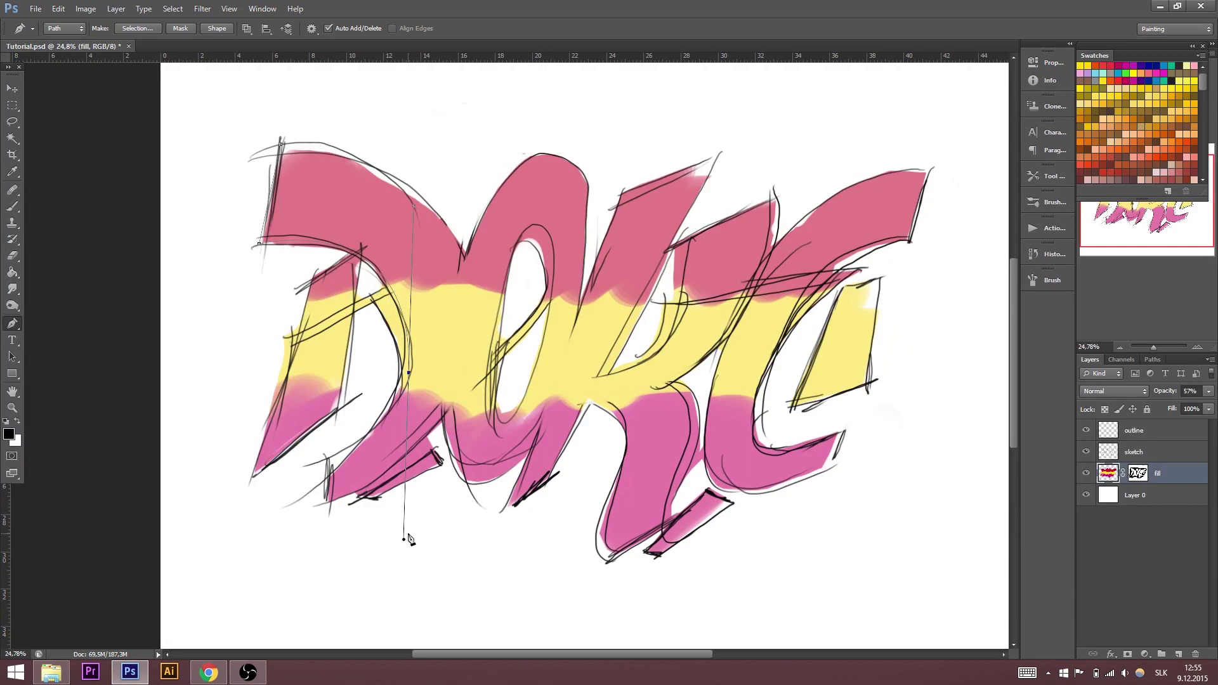
{"action": "left_click", "coordinate": [409, 374]}
{"action": "left_click_drag", "start_coordinate": [277, 231], "coordinate": [115, 235]}
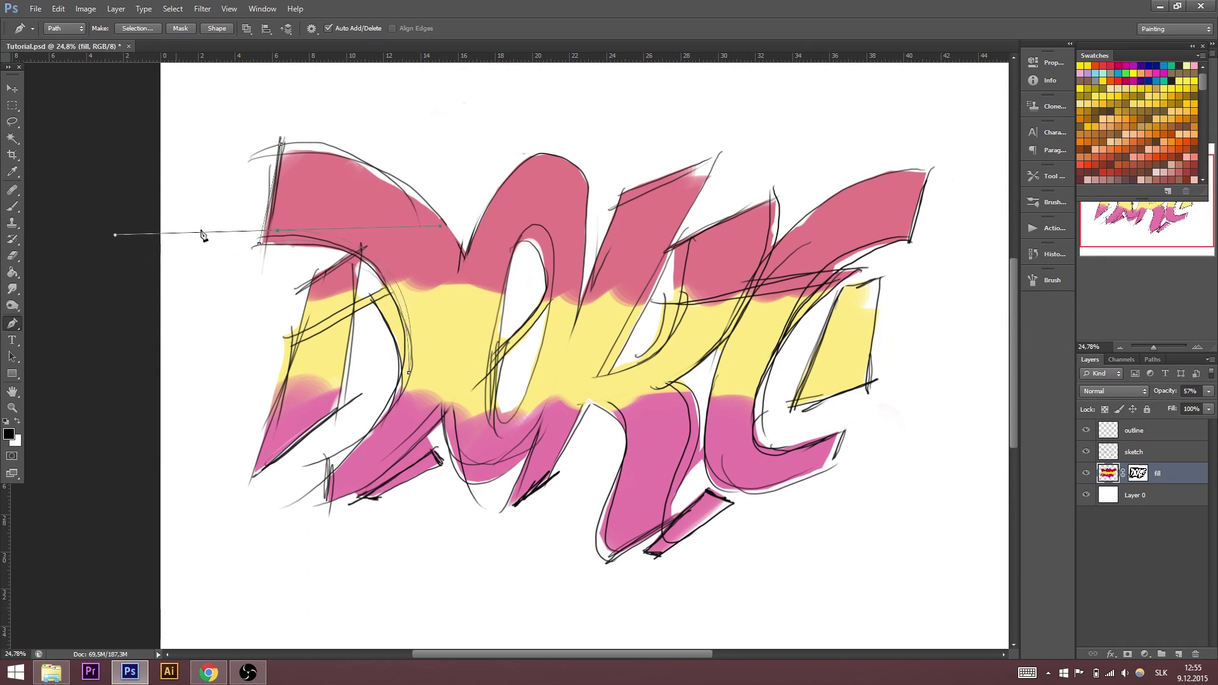
{"action": "left_click", "coordinate": [279, 236], "text": "alt"}
- Try filling the D's outline path with black (000000) on the fill layer, and undo the fill
{"action": "right_click", "coordinate": [338, 242]}
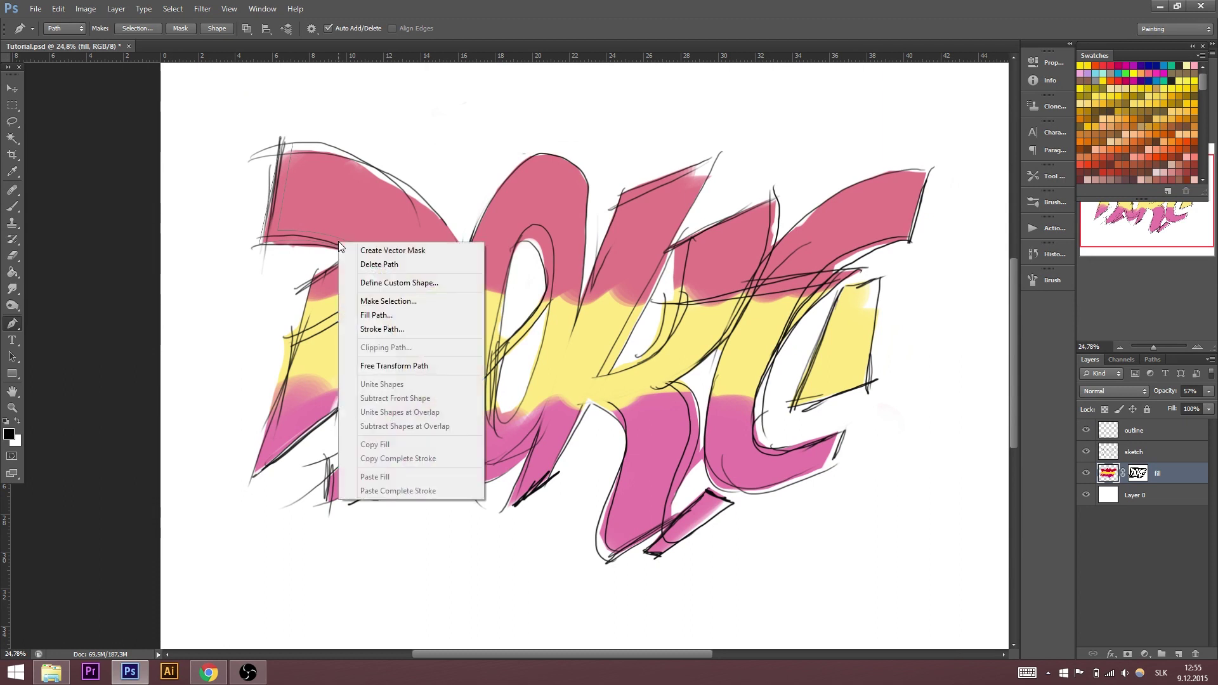
{"action": "left_click", "coordinate": [399, 315]}
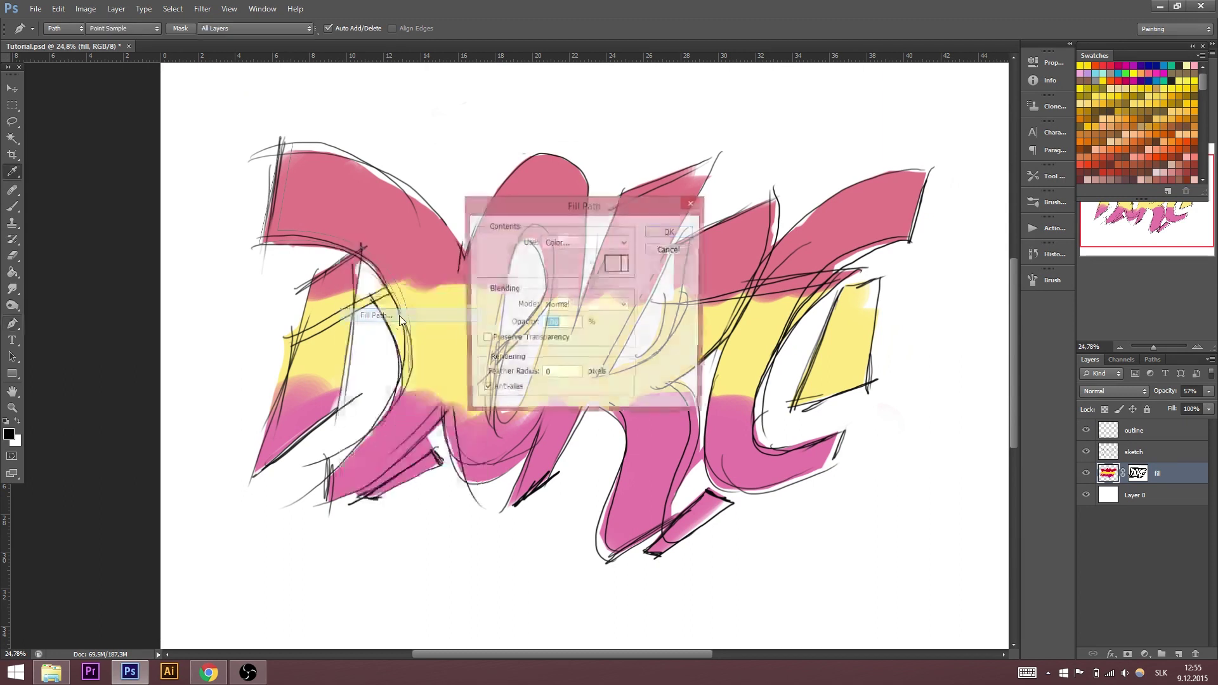
{"action": "left_click", "coordinate": [625, 242]}
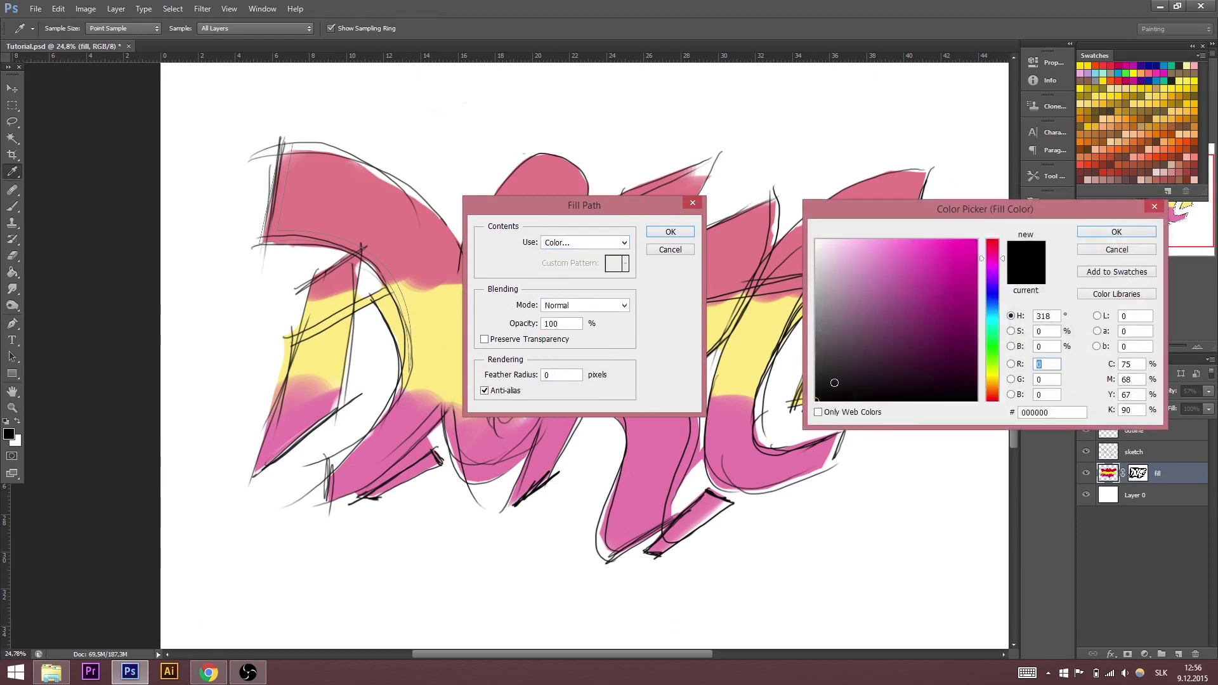
{"action": "left_click", "coordinate": [1117, 232]}
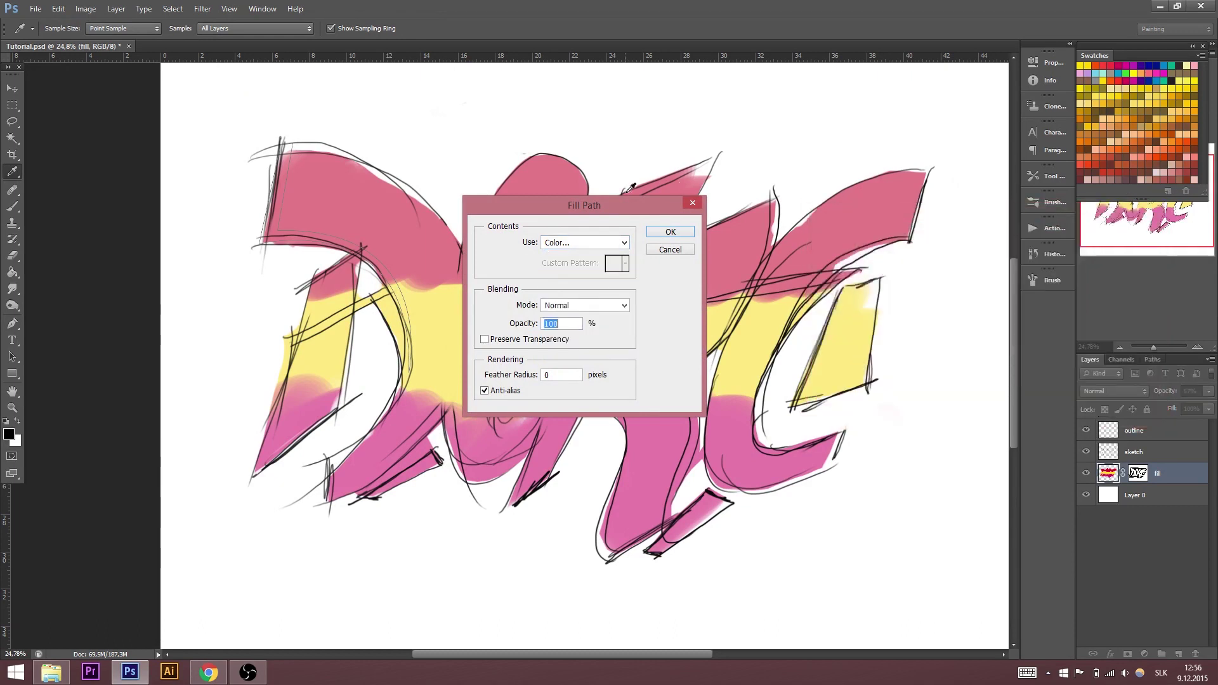
{"action": "left_click", "coordinate": [681, 237]}
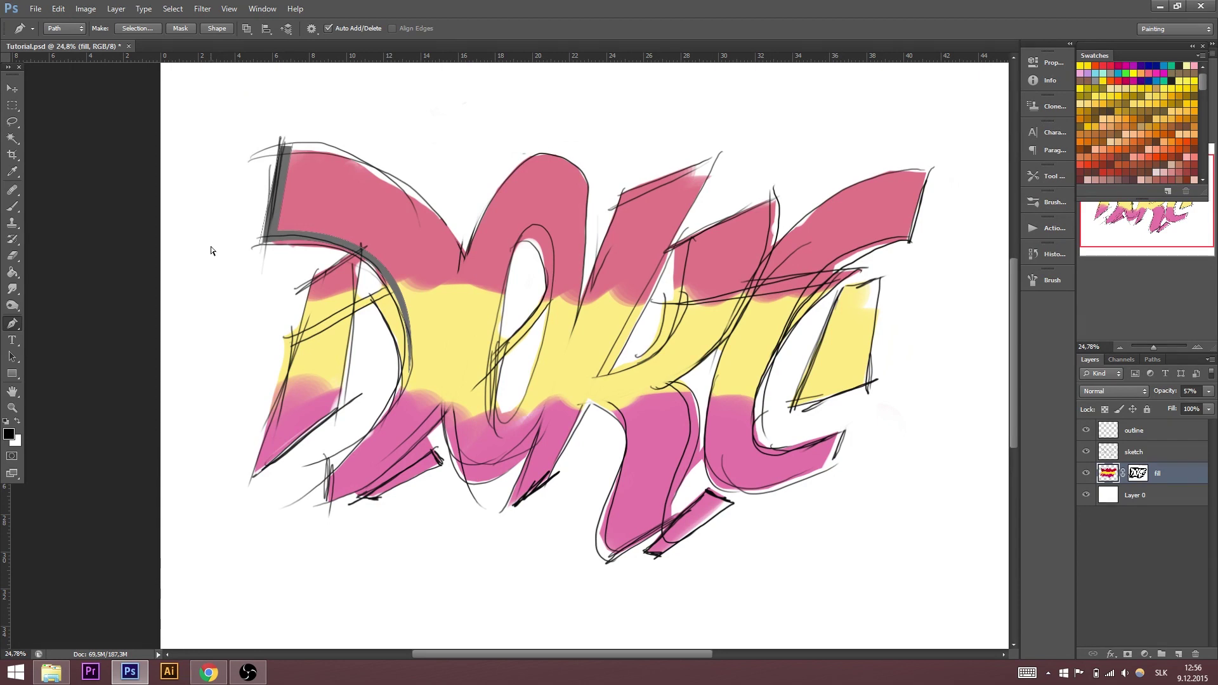
{"action": "key", "text": "ctrl+z"}
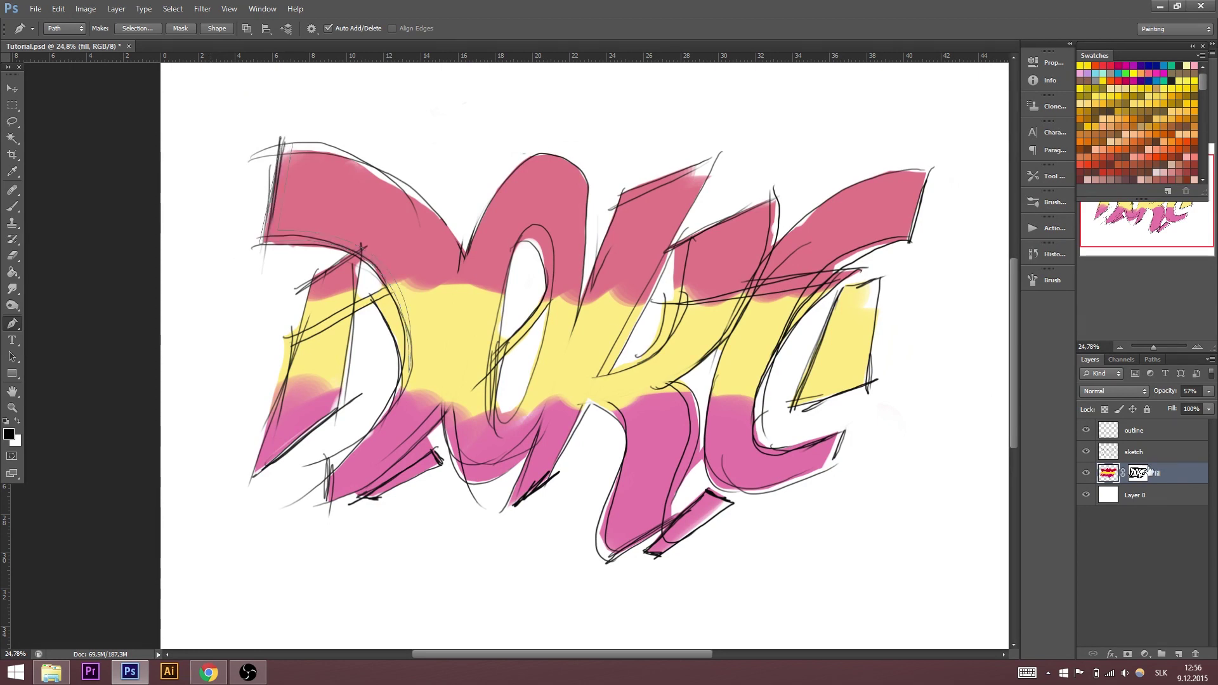
- Fill the D's outline path with black on the outline layer at 100% opacity and dismiss the path
{"action": "left_click", "coordinate": [1161, 435]}
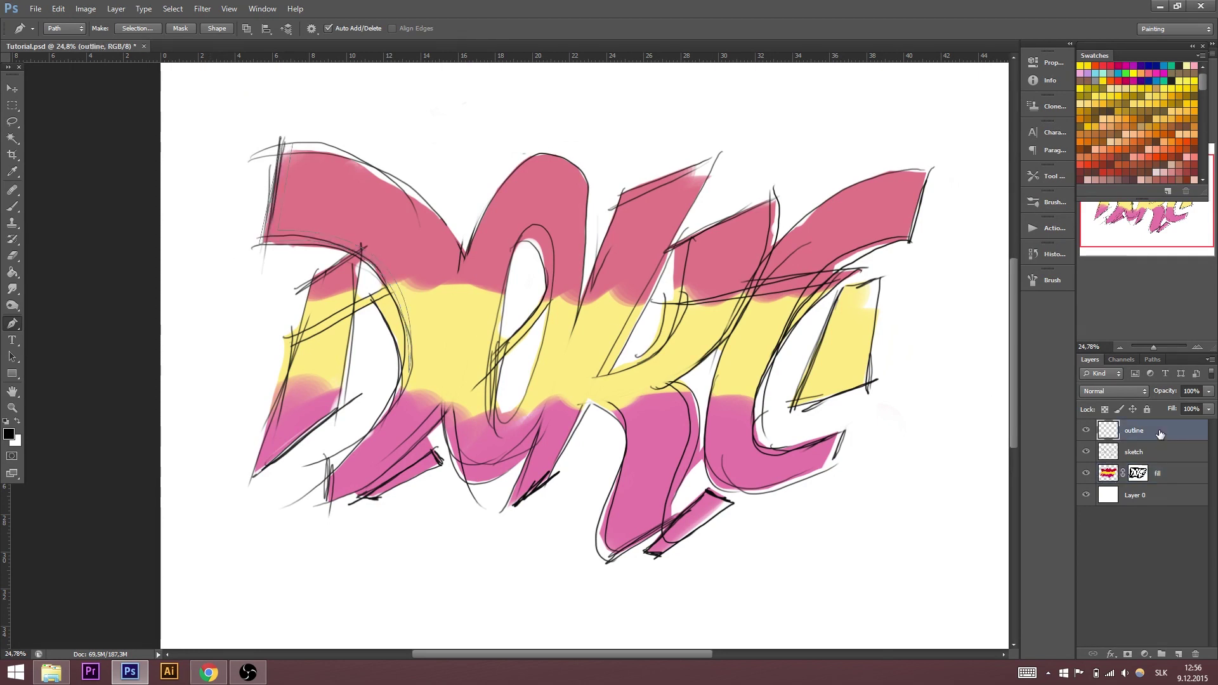
{"action": "right_click", "coordinate": [326, 209]}
{"action": "left_click", "coordinate": [375, 275]}
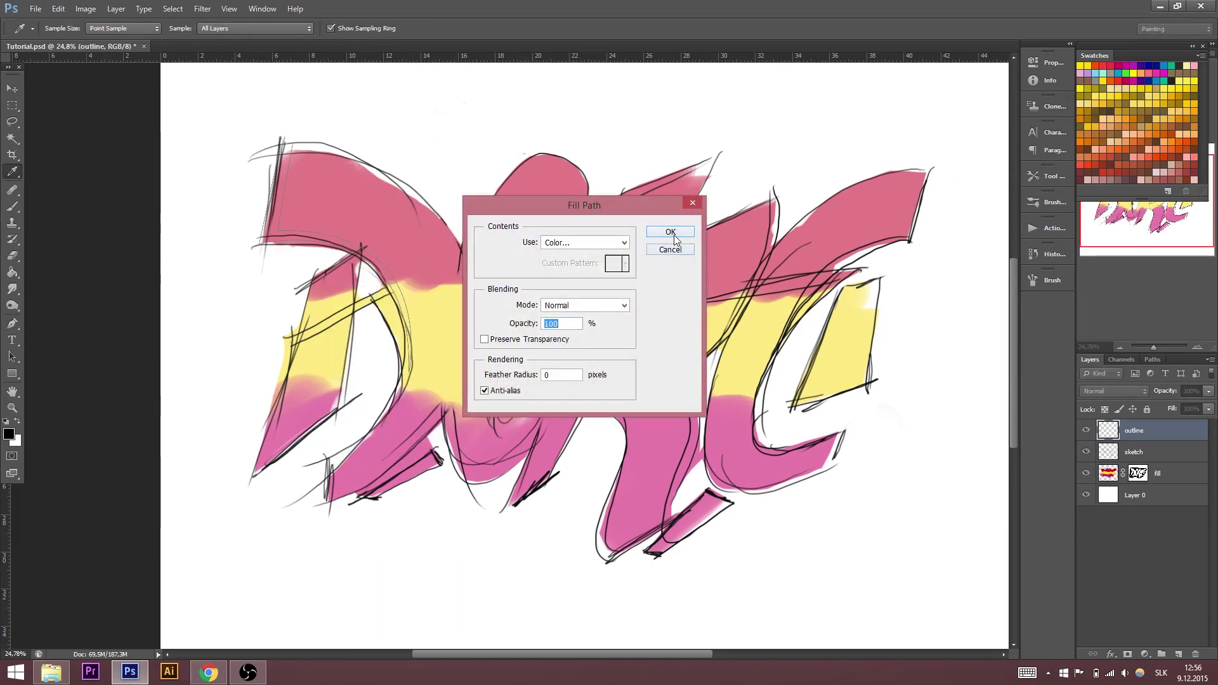
{"action": "left_click", "coordinate": [673, 233]}
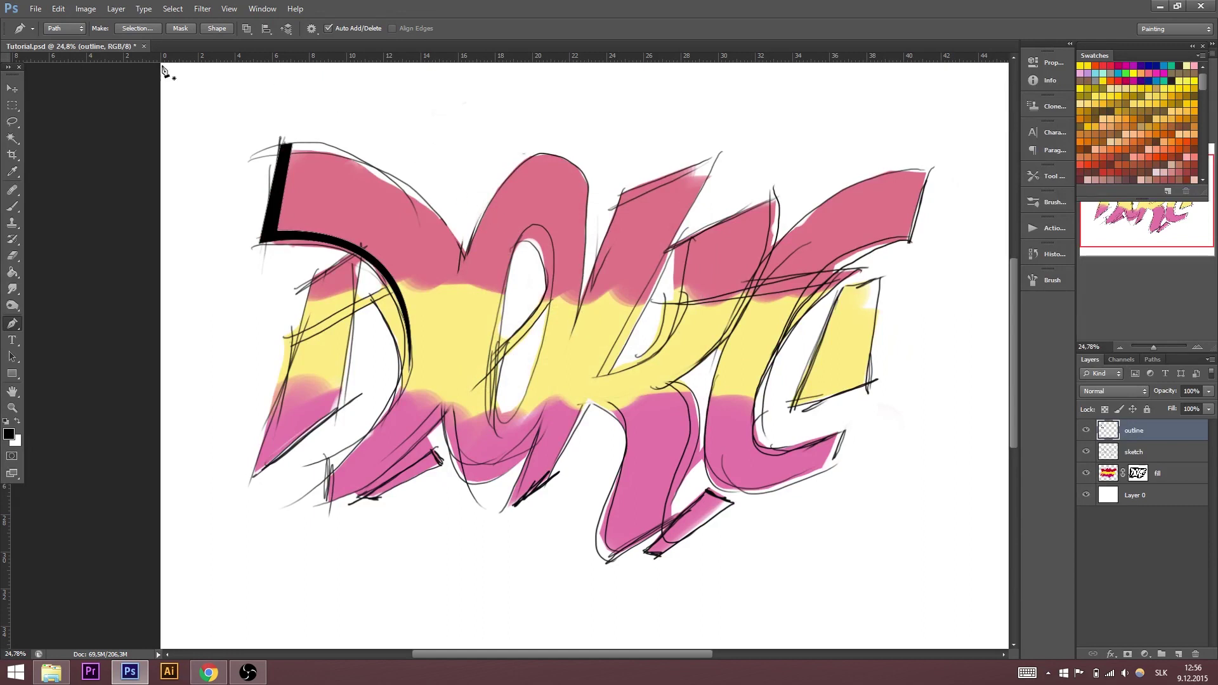
{"action": "key", "text": "Return"}
- Outline the D's inner stem with Pen paths filled with black on the outline layer
{"action": "left_click", "coordinate": [365, 257]}
{"action": "right_click", "coordinate": [377, 271]}
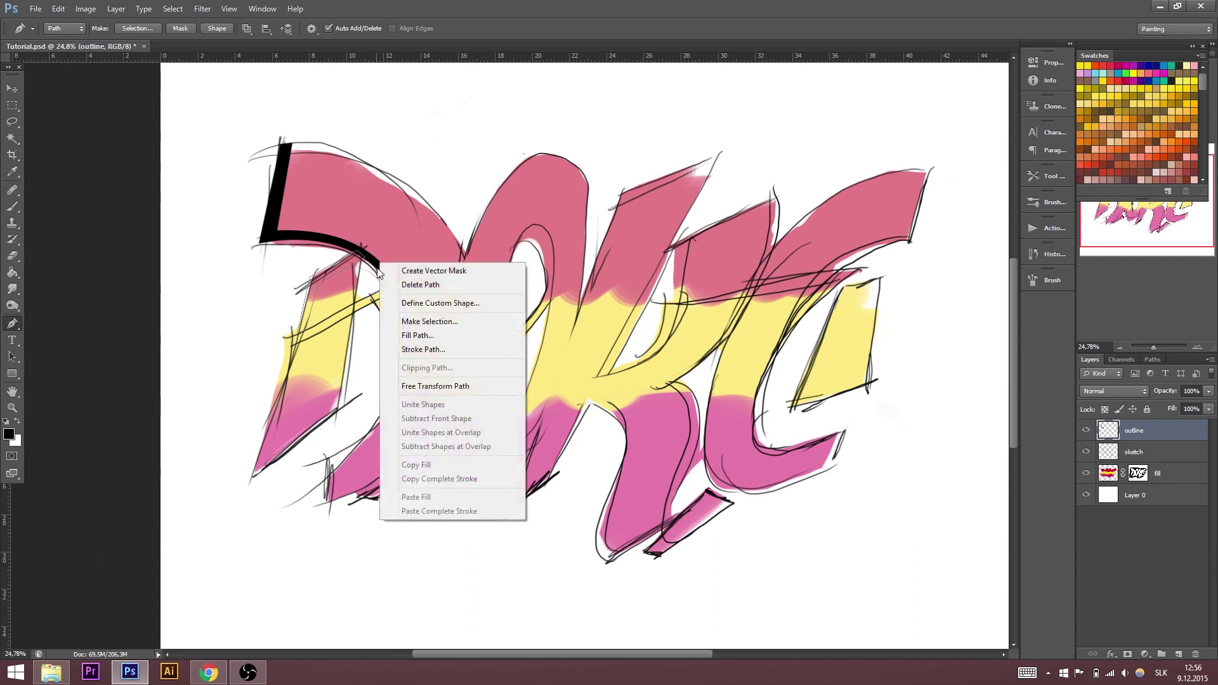
{"action": "left_click", "coordinate": [419, 336]}
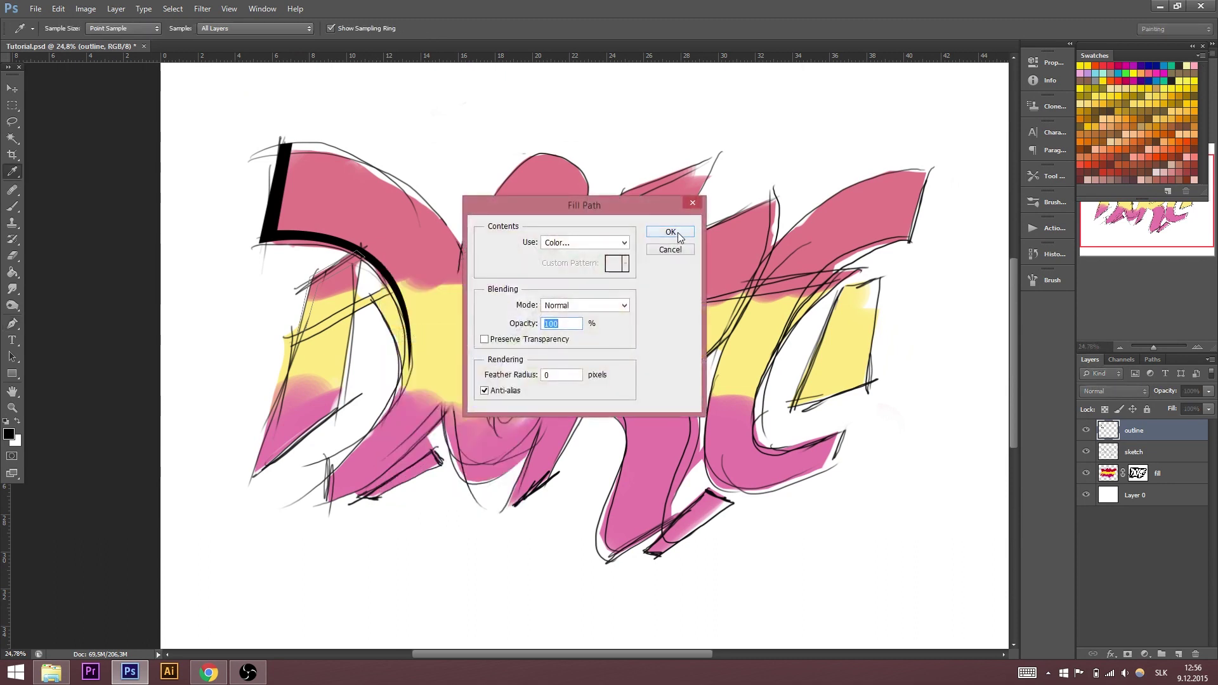
{"action": "left_click", "coordinate": [678, 234]}
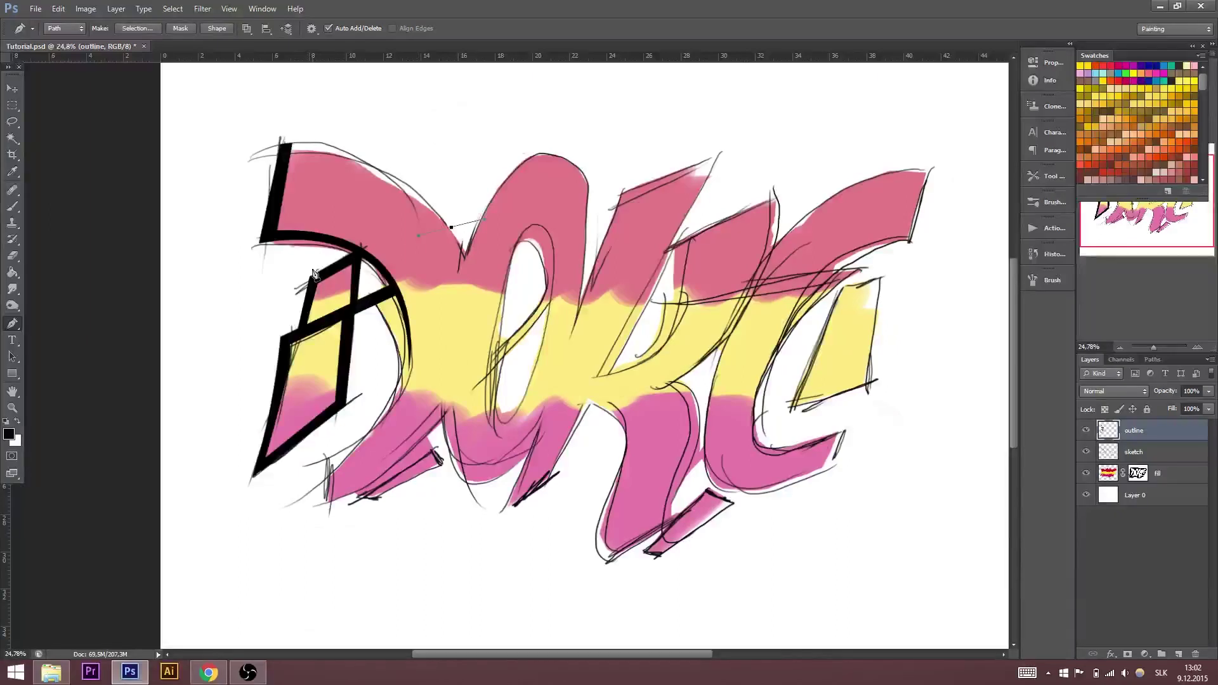
- Brush a thick black outline along the D's upper curved edge and thin it from the inside with the Eraser
{"action": "left_click", "coordinate": [314, 274], "text": "ctrl"}
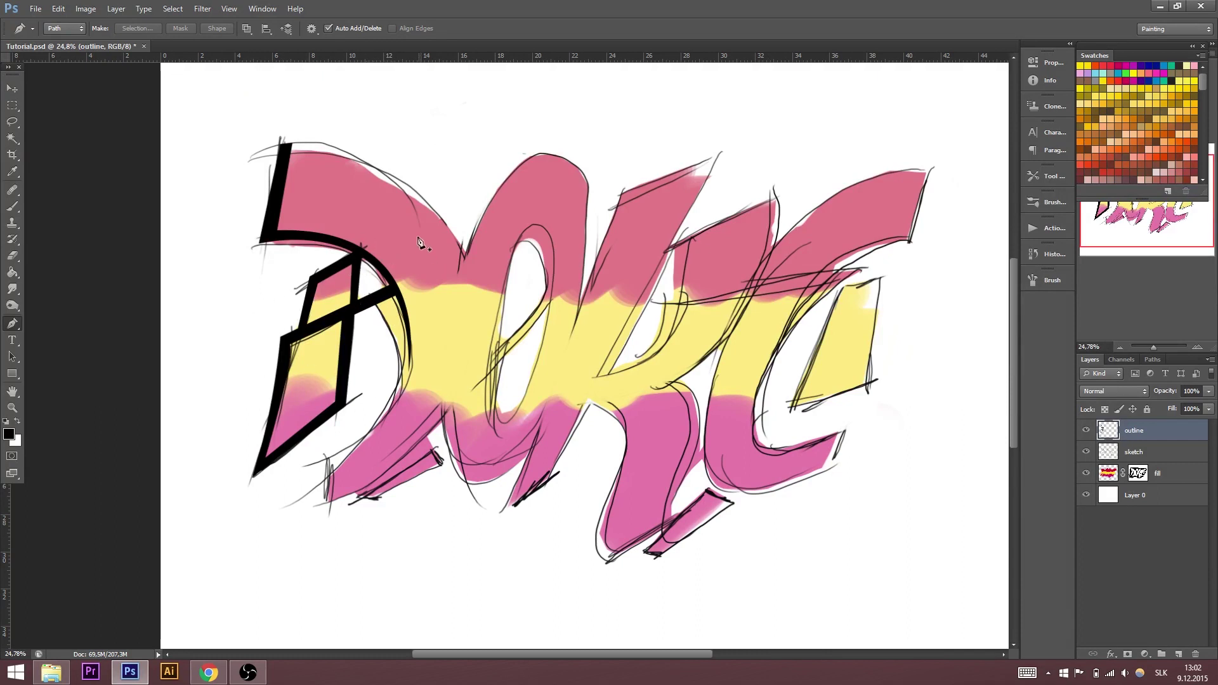
{"action": "left_click", "coordinate": [13, 207]}
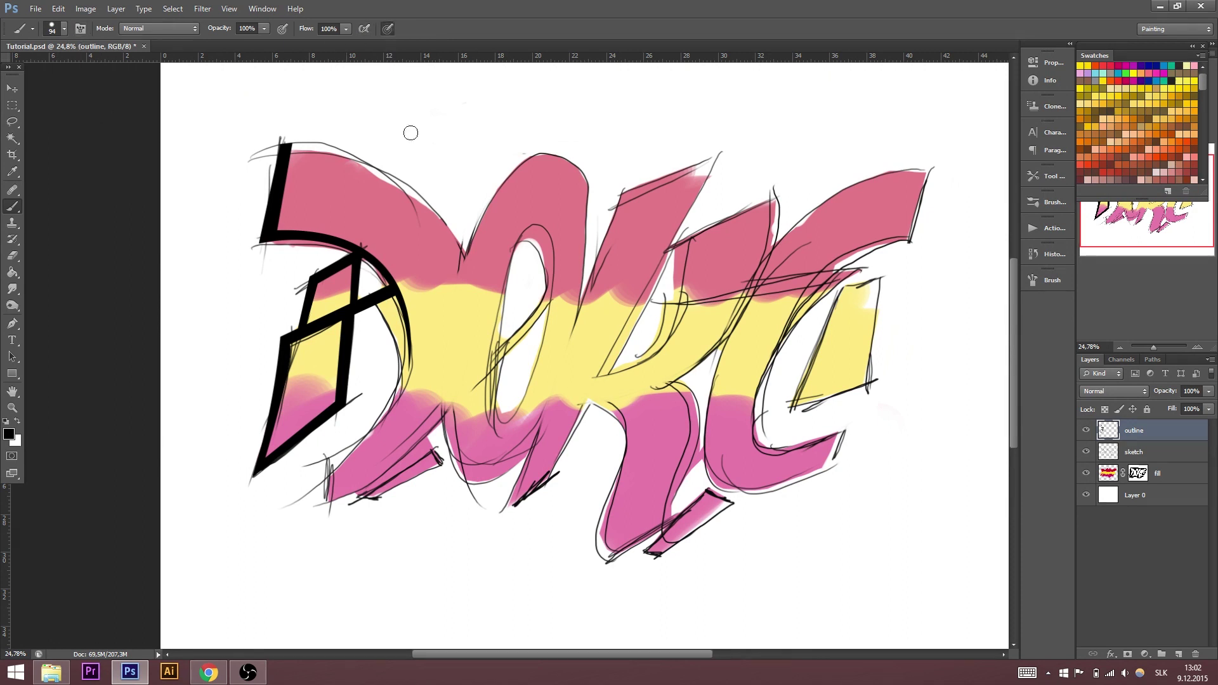
{"action": "mouse_move", "coordinate": [471, 264]}
{"action": "left_mouse_down"}
{"action": "mouse_move", "coordinate": [434, 214]}
{"action": "mouse_move", "coordinate": [346, 154]}
{"action": "mouse_move", "coordinate": [281, 140]}
{"action": "left_mouse_up"}
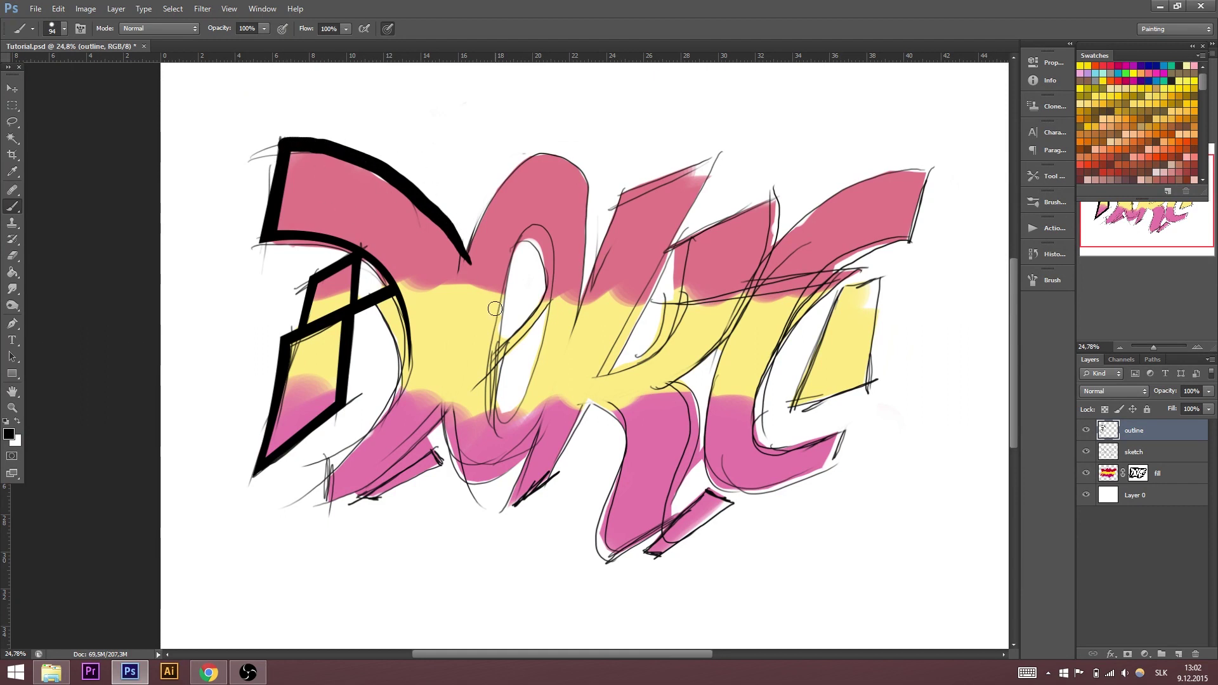
{"action": "left_click", "coordinate": [12, 256]}
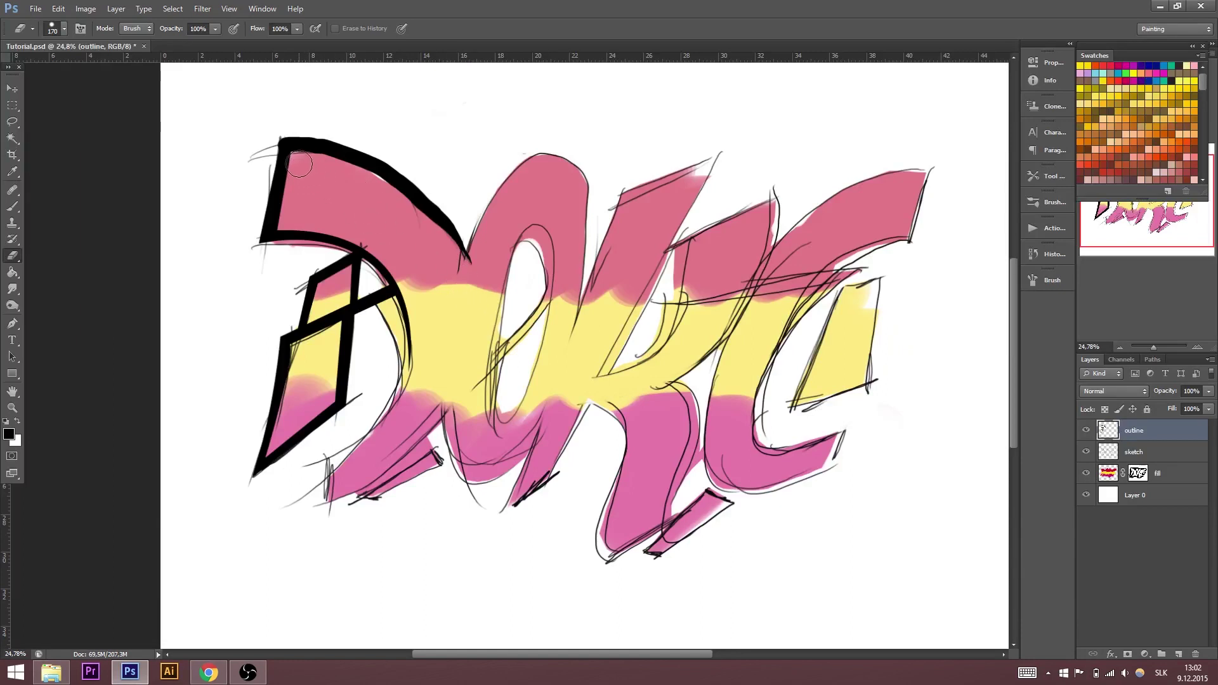
{"action": "mouse_move", "coordinate": [341, 171]}
{"action": "left_mouse_down"}
{"action": "mouse_move", "coordinate": [418, 220]}
{"action": "mouse_move", "coordinate": [488, 301]}
{"action": "left_mouse_up"}
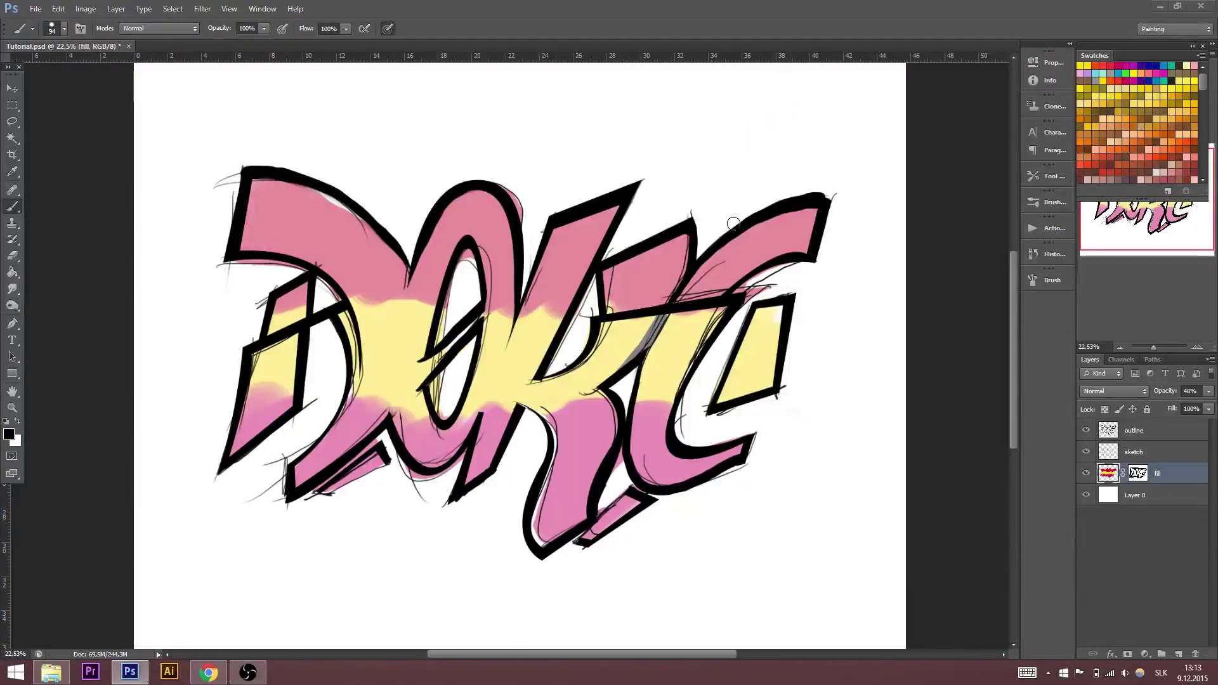
- Restore the fill layer's opacity to 100% and delete the sketch layer
{"action": "left_click", "coordinate": [1208, 393]}
{"action": "left_click_drag", "start_coordinate": [1179, 405], "coordinate": [1206, 419]}
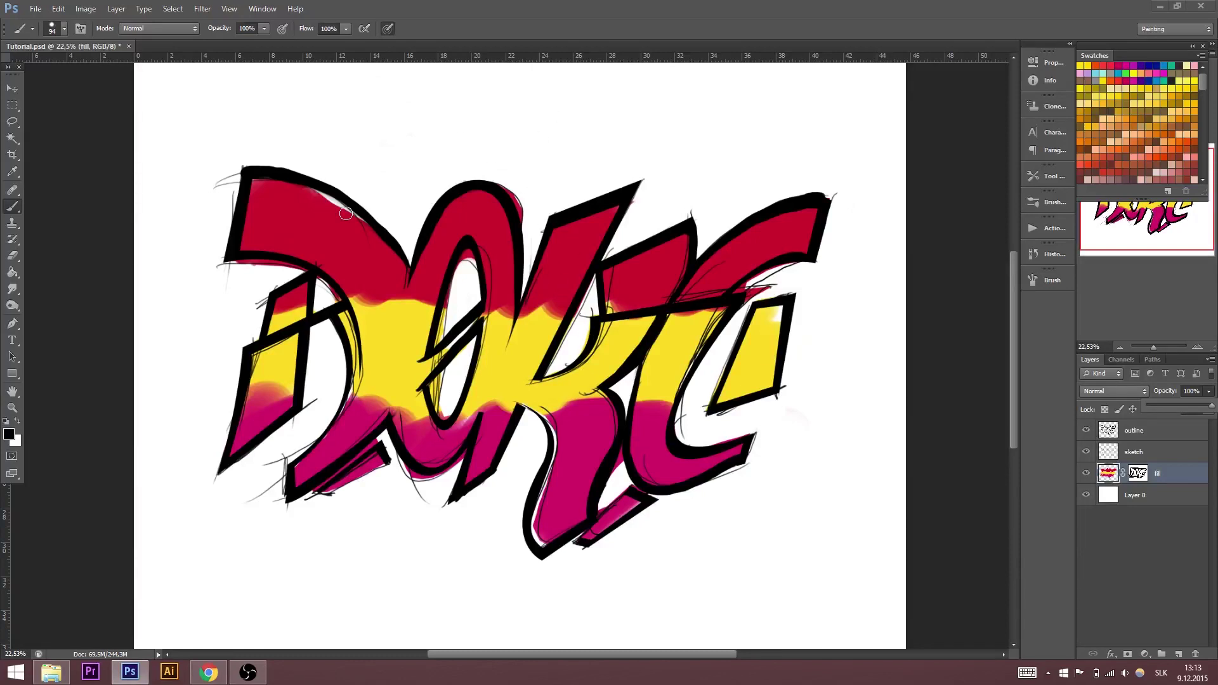
{"action": "left_click", "coordinate": [1158, 455]}
{"action": "left_click", "coordinate": [1154, 451]}
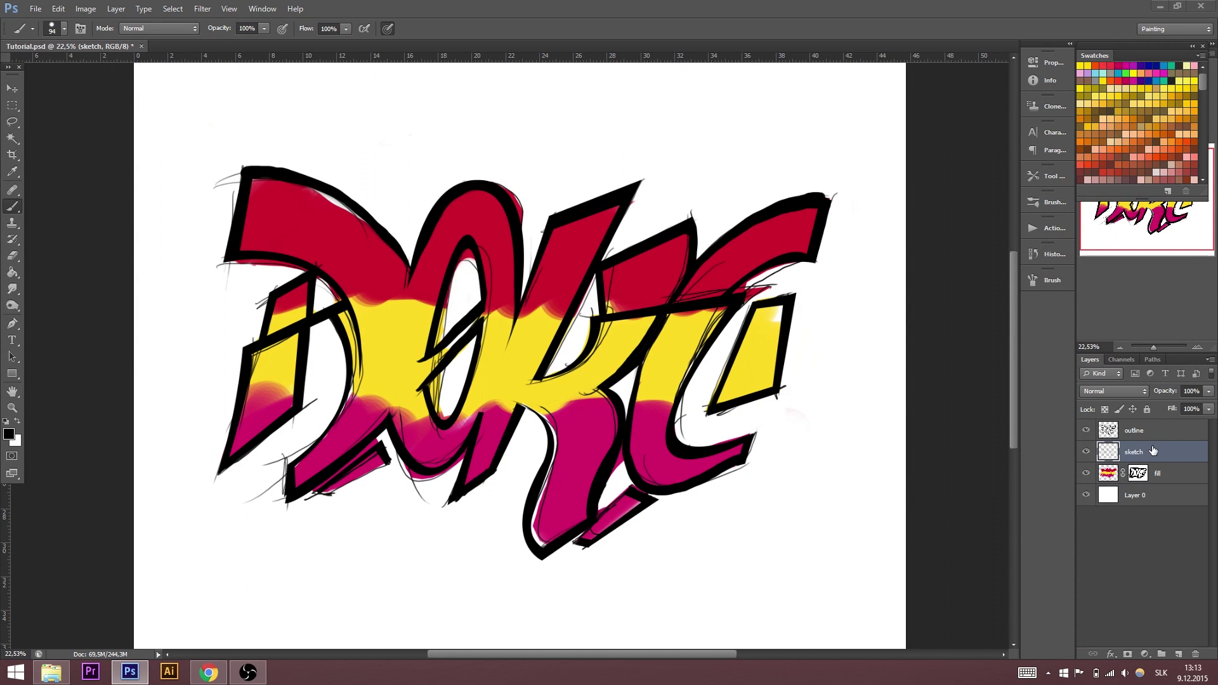
{"action": "left_click", "coordinate": [1087, 453]}
{"action": "left_click", "coordinate": [1087, 453]}
{"action": "left_click", "coordinate": [1197, 656]}
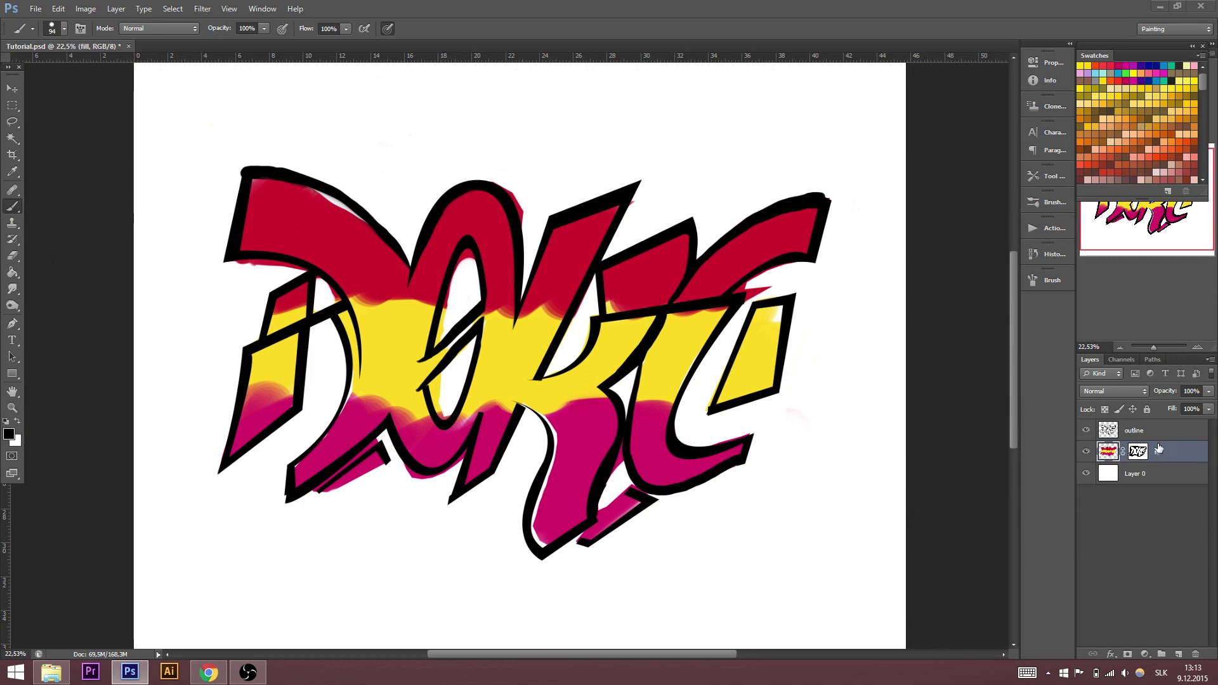
- Paint black on the fill layer's mask to hide the colour spilling outside the letter outlines
{"action": "left_click", "coordinate": [1139, 453]}
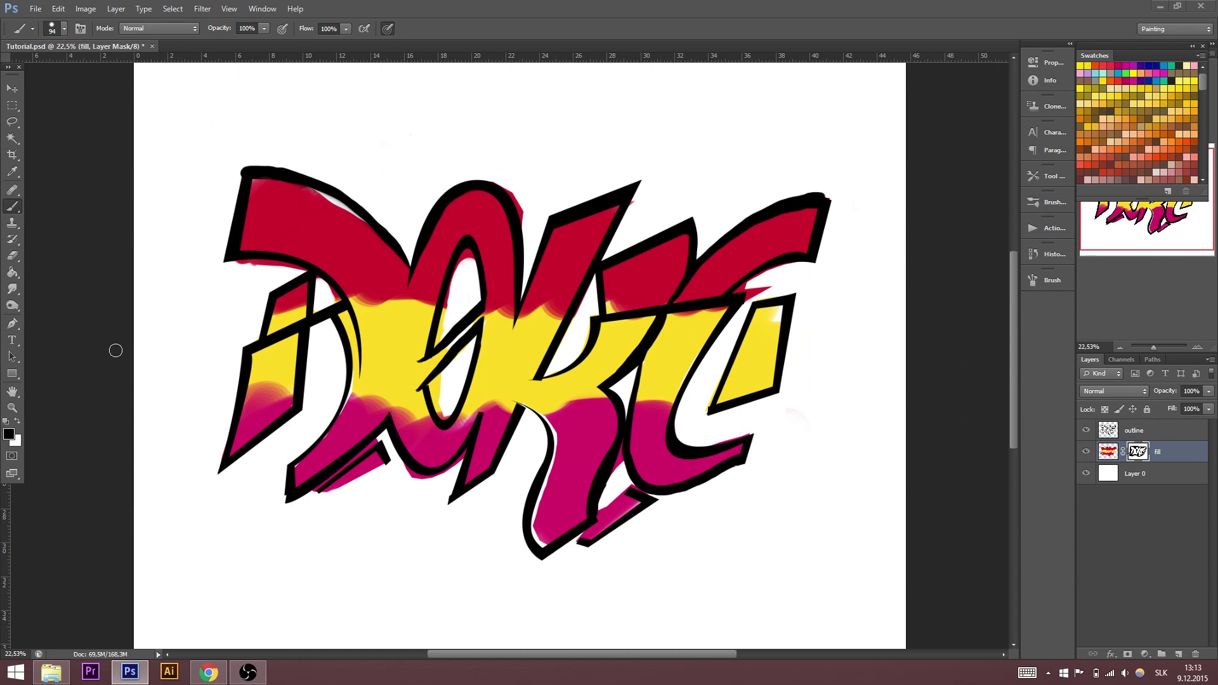
{"action": "mouse_move", "coordinate": [259, 265]}
{"action": "left_mouse_down"}
{"action": "mouse_move", "coordinate": [300, 269]}
{"action": "mouse_move", "coordinate": [331, 295]}
{"action": "mouse_move", "coordinate": [316, 310]}
{"action": "left_mouse_up"}
{"action": "left_click_drag", "start_coordinate": [509, 200], "coordinate": [524, 224]}
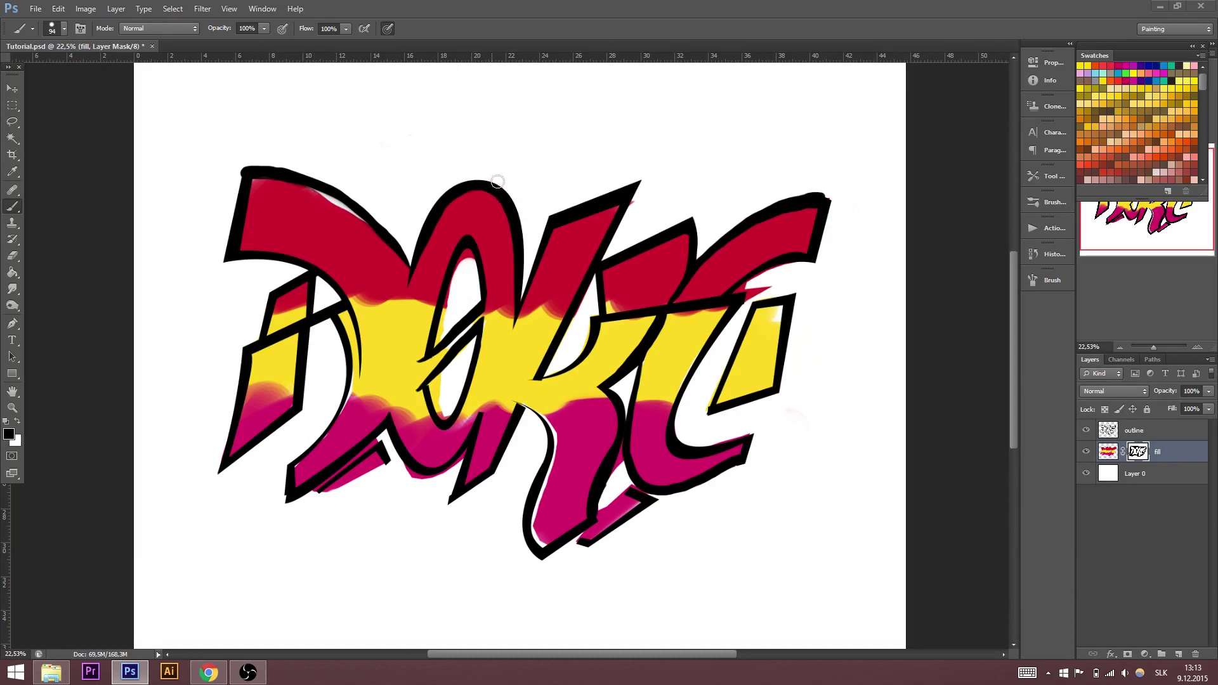
{"action": "mouse_move", "coordinate": [458, 262]}
{"action": "left_mouse_down"}
{"action": "mouse_move", "coordinate": [433, 346]}
{"action": "mouse_move", "coordinate": [469, 255]}
{"action": "mouse_move", "coordinate": [445, 406]}
{"action": "left_mouse_up"}
{"action": "left_click_drag", "start_coordinate": [742, 293], "coordinate": [781, 287]}
{"action": "key", "text": "alt+bracketright"}
{"action": "key", "text": "p"}
{"action": "right_click", "coordinate": [592, 248]}
{"action": "key", "text": "Escape"}
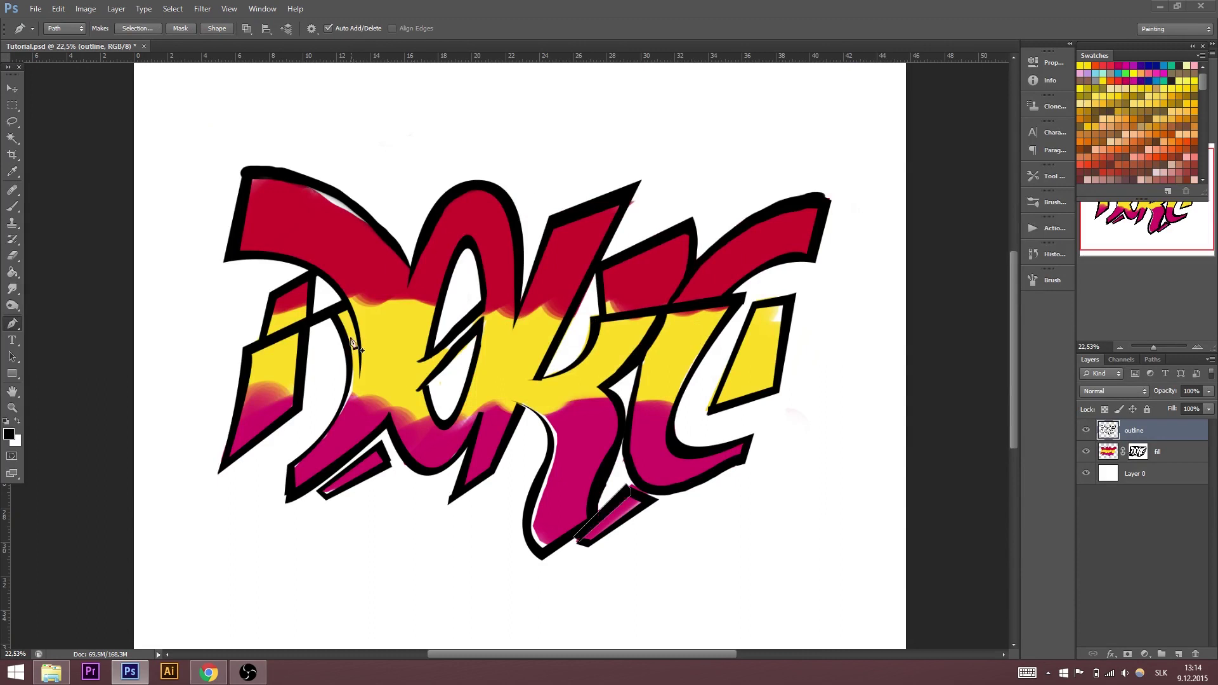
- Brush red sampled from the D over the white gap beneath its upper outline on the fill layer
{"action": "left_click", "coordinate": [1108, 451]}
{"action": "left_click", "coordinate": [12, 206]}
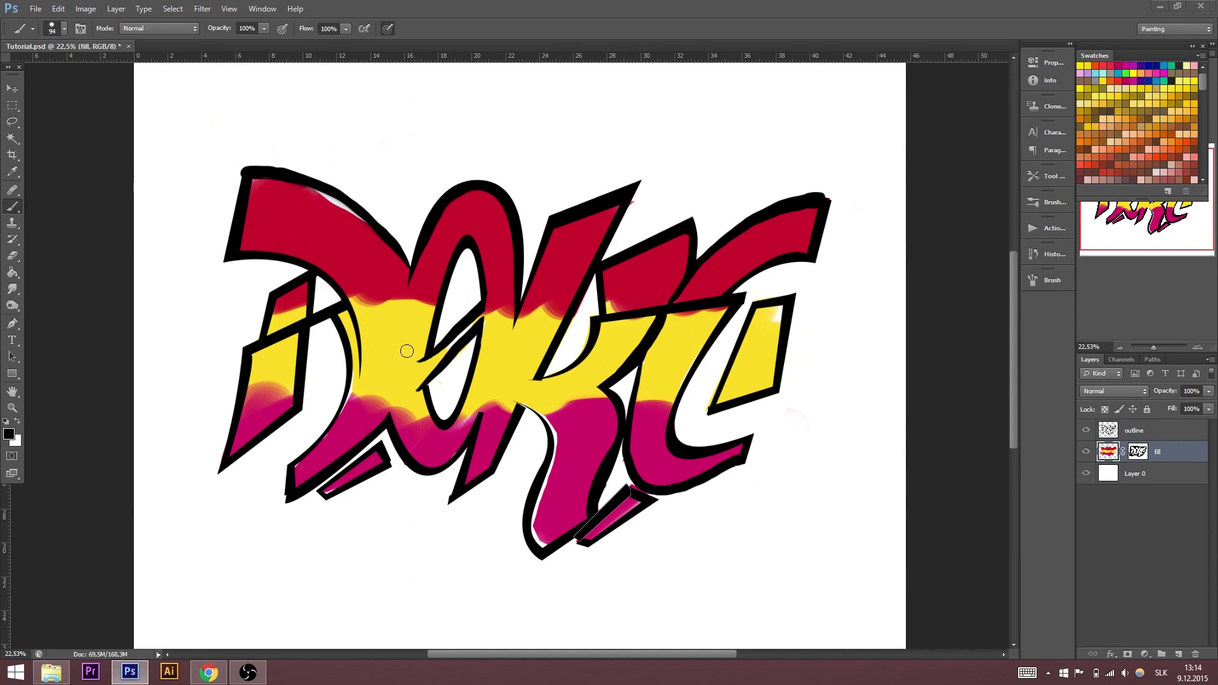
{"action": "key", "text": "alt"}
{"action": "left_click", "coordinate": [399, 319], "text": "alt"}
{"action": "left_click", "coordinate": [338, 230], "text": "alt"}
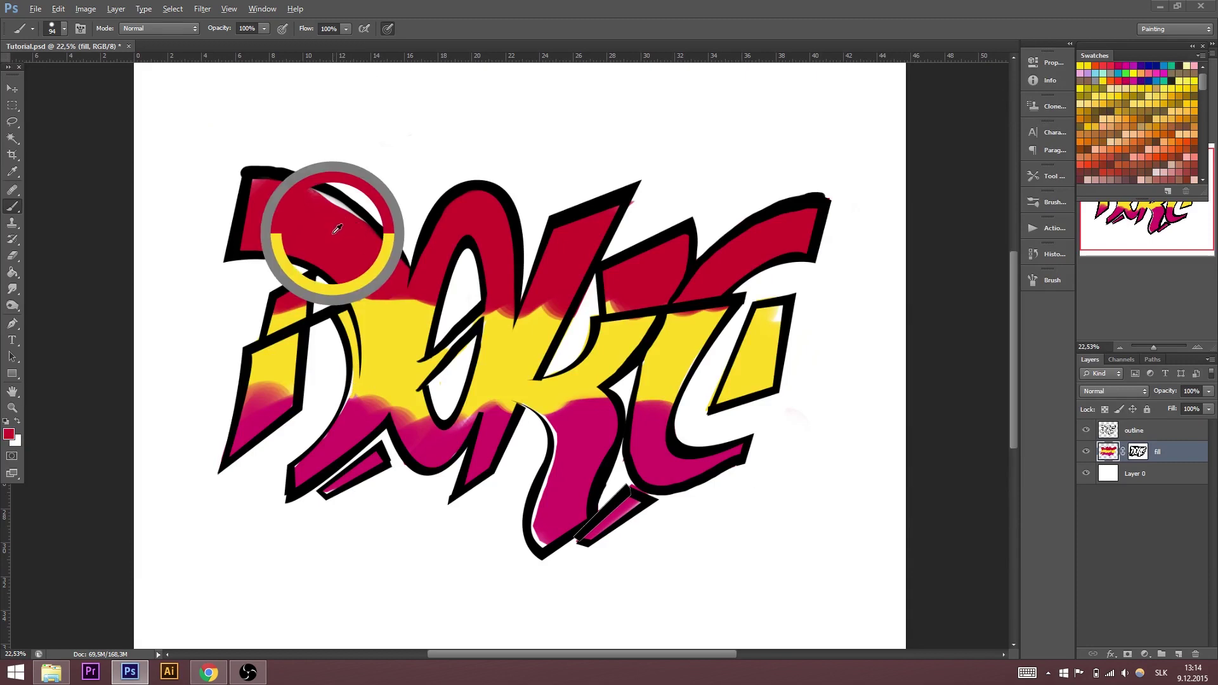
{"action": "mouse_move", "coordinate": [350, 217]}
{"action": "left_mouse_down"}
{"action": "mouse_move", "coordinate": [324, 197]}
{"action": "mouse_move", "coordinate": [332, 206]}
{"action": "left_mouse_up"}
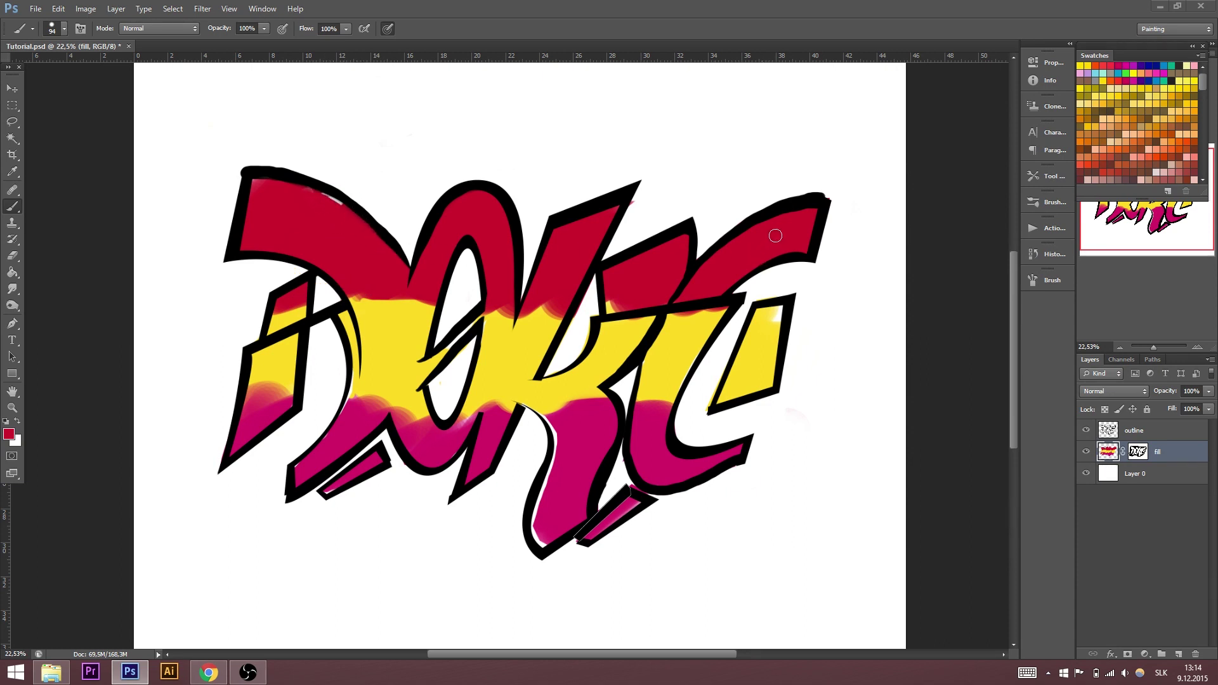
- Sample the magenta from the K and brush it along the white gap in the K's lower leg
{"action": "left_click", "coordinate": [761, 365], "text": "alt"}
{"action": "left_click", "coordinate": [547, 430], "text": "alt"}
{"action": "left_click_drag", "start_coordinate": [539, 506], "coordinate": [537, 533]}
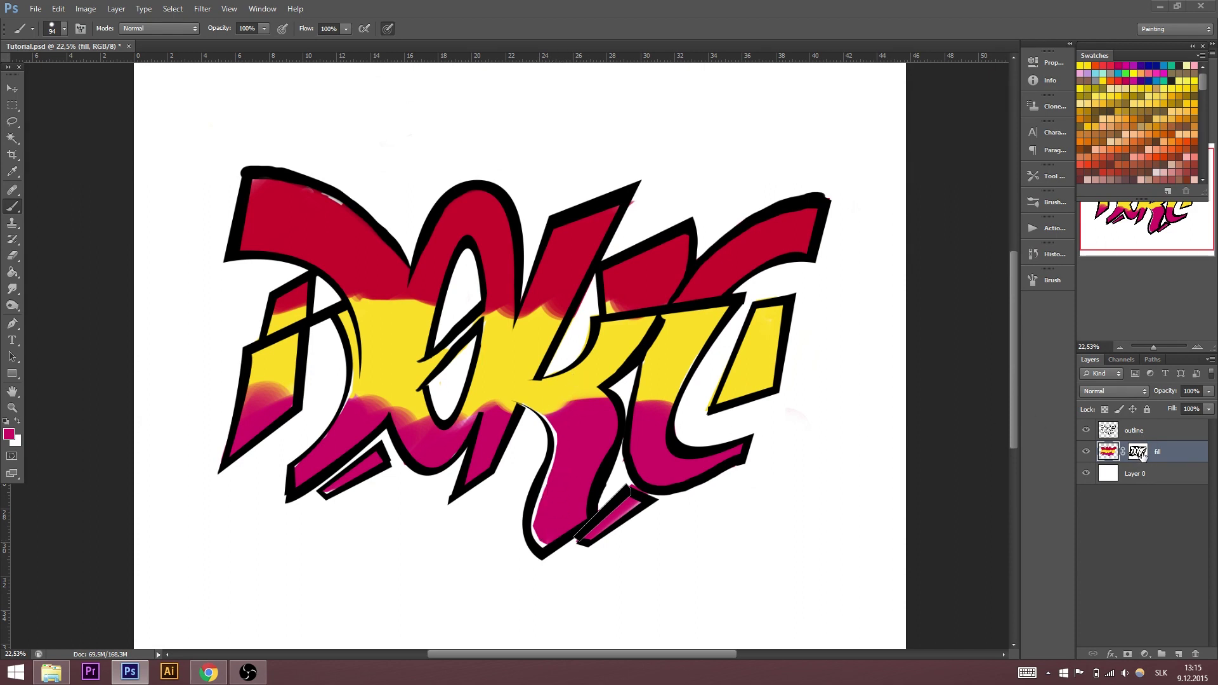
- Paint white on the fill layer's mask along the K's lower leg to reveal the magenta up to the outline
{"action": "left_click", "coordinate": [1138, 453]}
{"action": "left_click", "coordinate": [18, 422]}
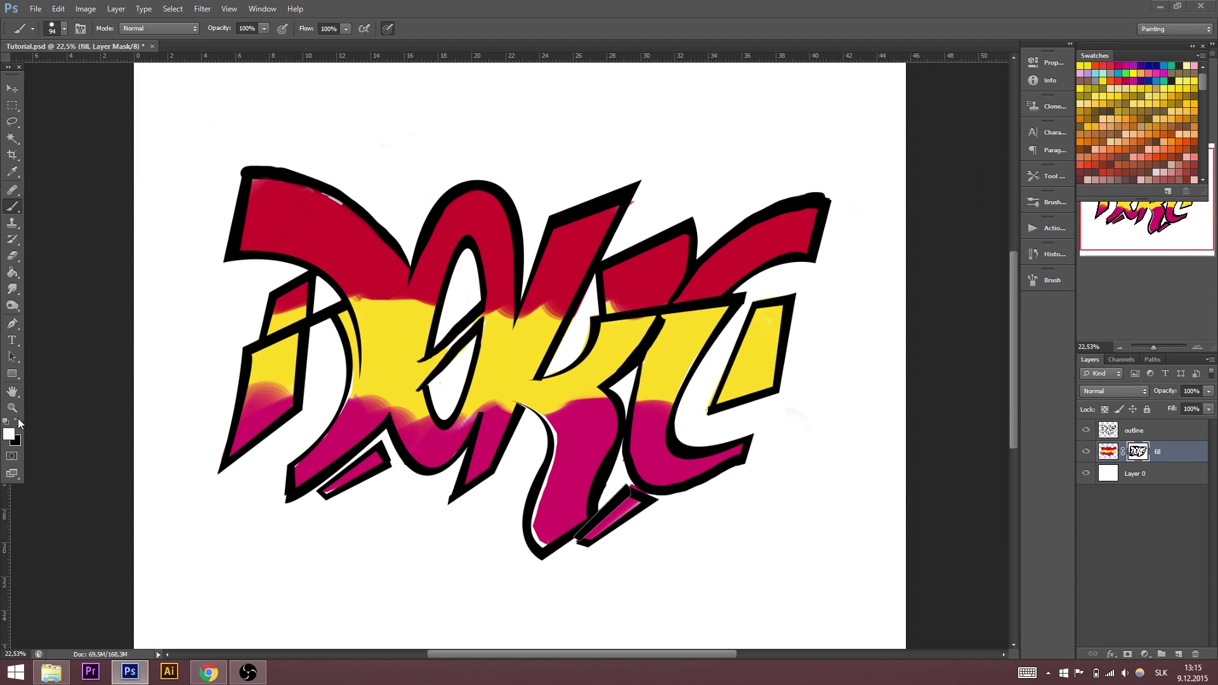
{"action": "mouse_move", "coordinate": [558, 440]}
{"action": "left_mouse_down"}
{"action": "mouse_move", "coordinate": [530, 545]}
{"action": "mouse_move", "coordinate": [540, 530]}
{"action": "left_mouse_up"}
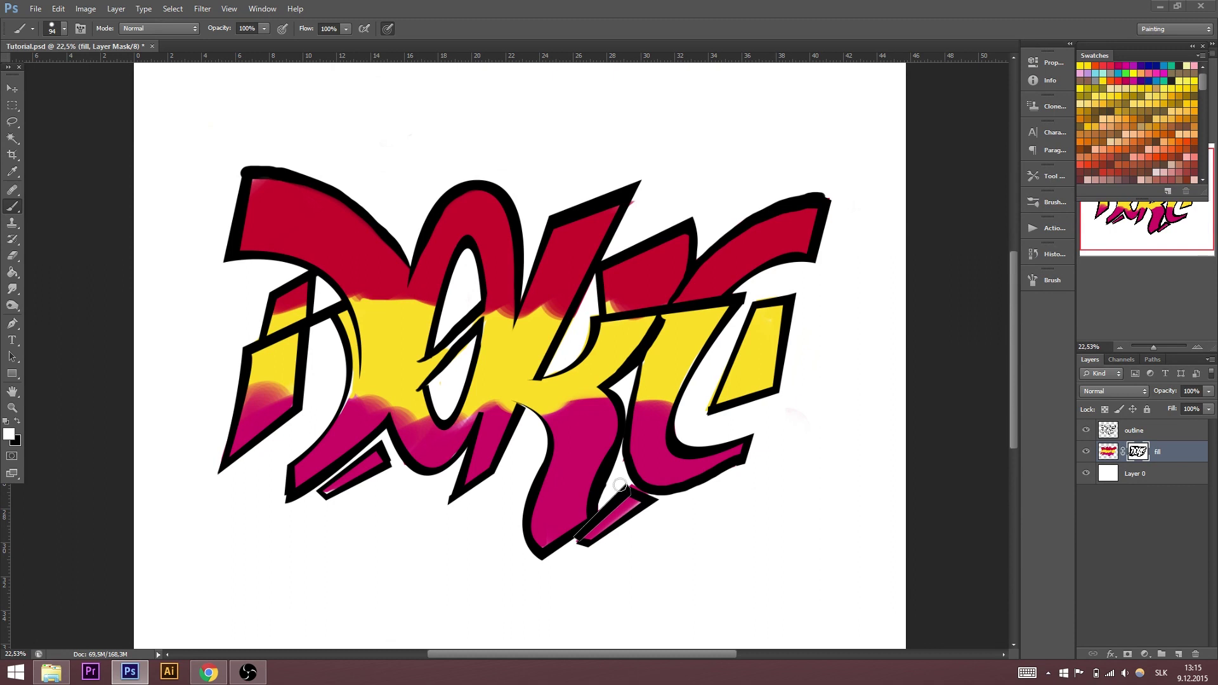
{"action": "key", "text": "ctrl+z"}
- Enlarge the brush to 339 px and blend red into the upper edge of the yellow band across the letters
{"action": "left_click", "coordinate": [1109, 453]}
{"action": "key", "text": "bracketright"}
{"action": "key", "text": "bracketright"}
{"action": "key", "text": "bracketright"}
{"action": "key", "text": "bracketright"}
{"action": "key", "text": "bracketright"}
{"action": "mouse_move", "coordinate": [448, 317]}
{"action": "left_mouse_down"}
{"action": "mouse_move", "coordinate": [404, 306]}
{"action": "mouse_move", "coordinate": [380, 312]}
{"action": "mouse_move", "coordinate": [436, 312]}
{"action": "mouse_move", "coordinate": [249, 309]}
{"action": "mouse_move", "coordinate": [661, 303]}
{"action": "mouse_move", "coordinate": [402, 317]}
{"action": "mouse_move", "coordinate": [756, 301]}
{"action": "mouse_move", "coordinate": [546, 318]}
{"action": "mouse_move", "coordinate": [808, 318]}
{"action": "left_mouse_up"}
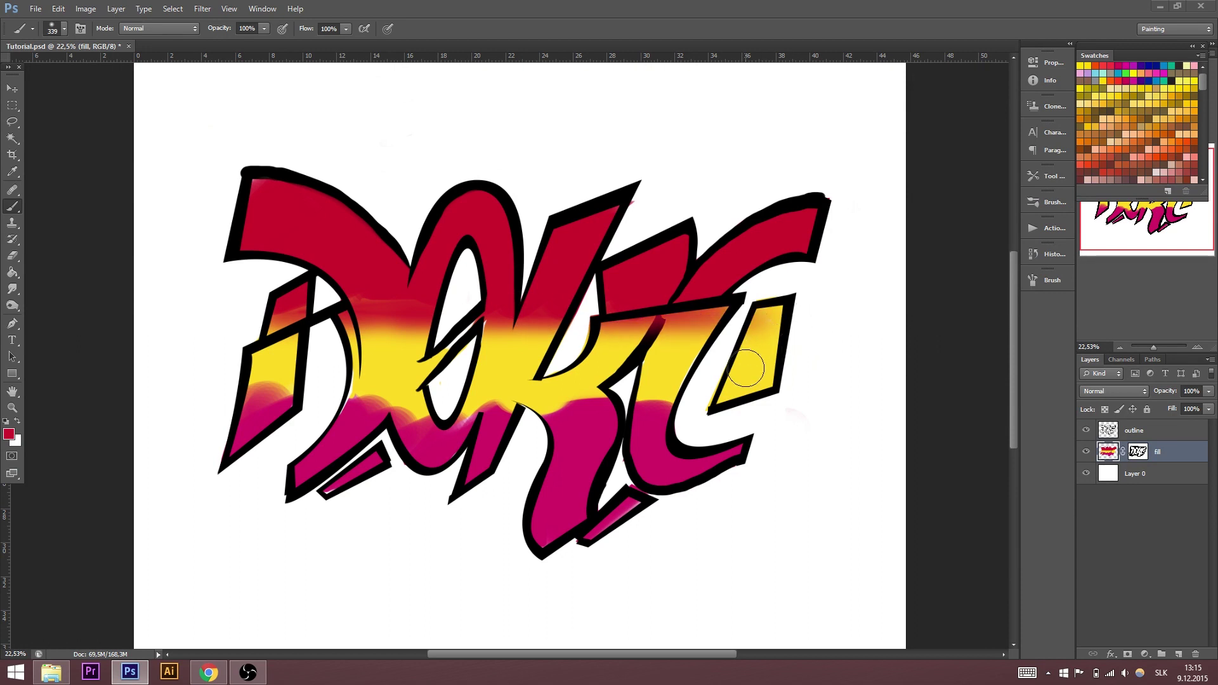
{"action": "mouse_move", "coordinate": [503, 339]}
{"action": "left_mouse_down"}
{"action": "mouse_move", "coordinate": [372, 295]}
{"action": "mouse_move", "coordinate": [324, 298]}
{"action": "mouse_move", "coordinate": [446, 300]}
{"action": "mouse_move", "coordinate": [261, 301]}
{"action": "mouse_move", "coordinate": [380, 311]}
{"action": "mouse_move", "coordinate": [406, 297]}
{"action": "mouse_move", "coordinate": [323, 330]}
{"action": "mouse_move", "coordinate": [369, 281]}
{"action": "mouse_move", "coordinate": [379, 288]}
{"action": "mouse_move", "coordinate": [276, 303]}
{"action": "mouse_move", "coordinate": [324, 310]}
{"action": "mouse_move", "coordinate": [344, 285]}
{"action": "mouse_move", "coordinate": [339, 294]}
{"action": "mouse_move", "coordinate": [332, 248]}
{"action": "left_mouse_up"}
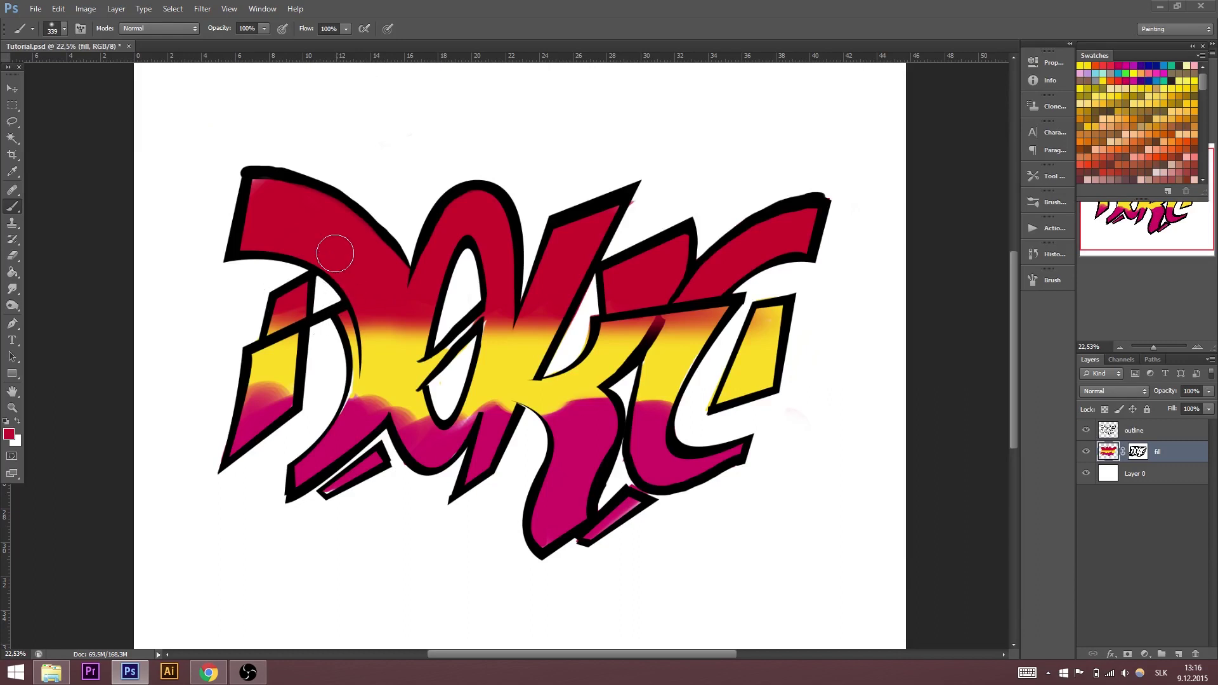
- Inspect the fill layer's mask on its own, and soften the boundary between yellow and magenta across the letters
{"action": "left_click", "coordinate": [1140, 452], "text": "alt"}
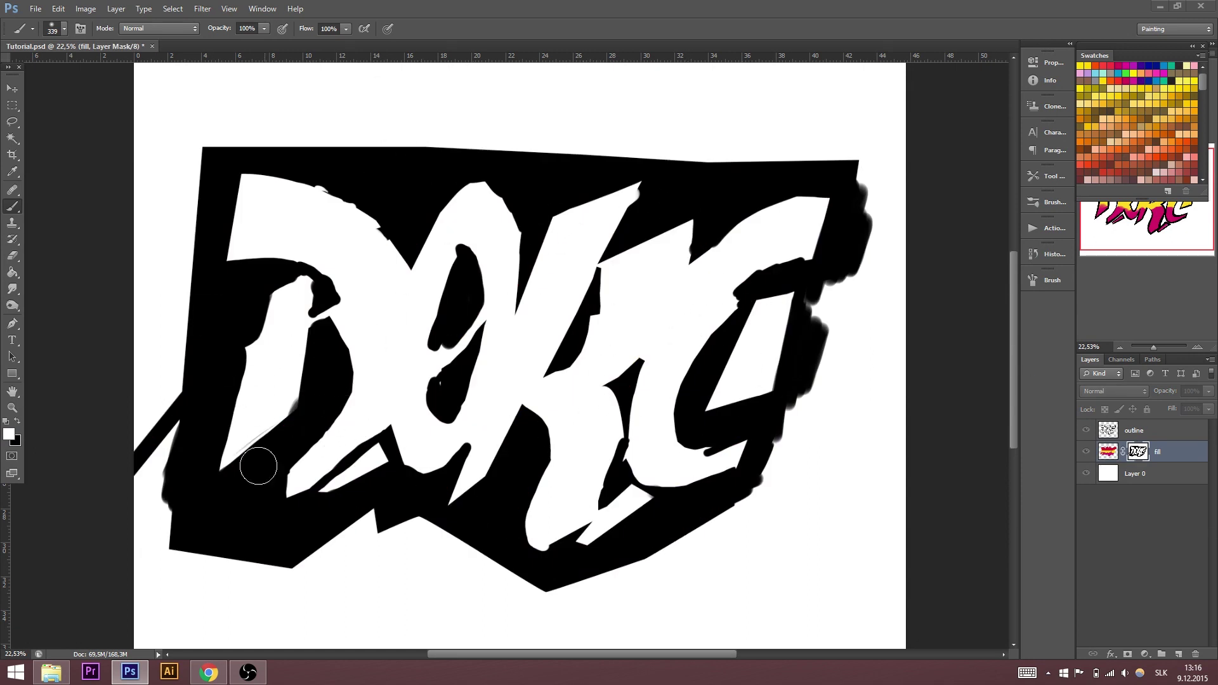
{"action": "left_click", "coordinate": [1109, 452]}
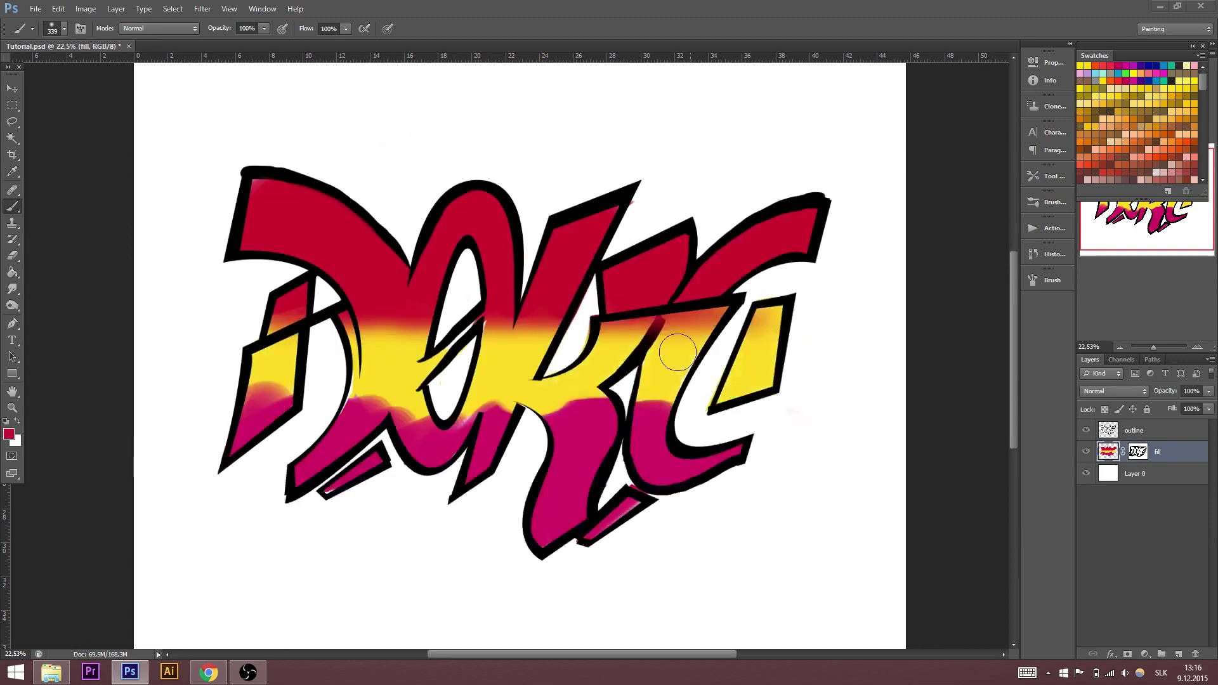
{"action": "mouse_move", "coordinate": [326, 403]}
{"action": "left_mouse_down"}
{"action": "mouse_move", "coordinate": [810, 381]}
{"action": "mouse_move", "coordinate": [836, 368]}
{"action": "left_mouse_up"}
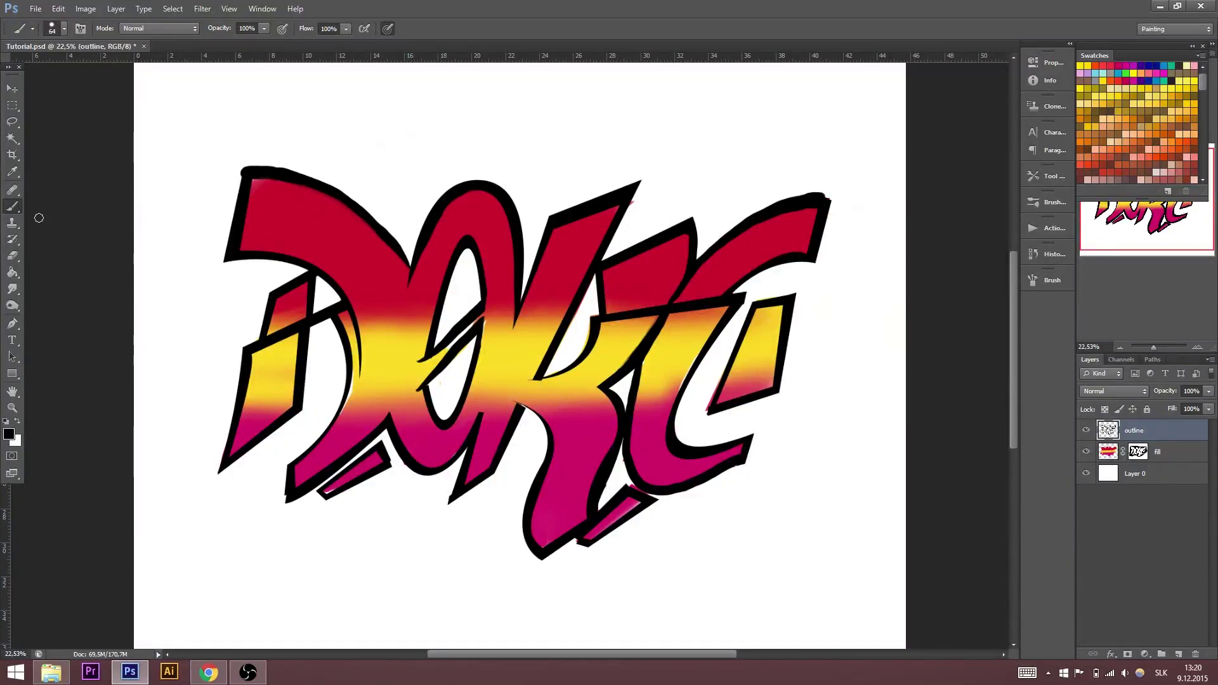
- Add a new layer above the outline layer and try a black brush stroke inside the D, undoing the stroke
{"action": "left_click", "coordinate": [1178, 654]}
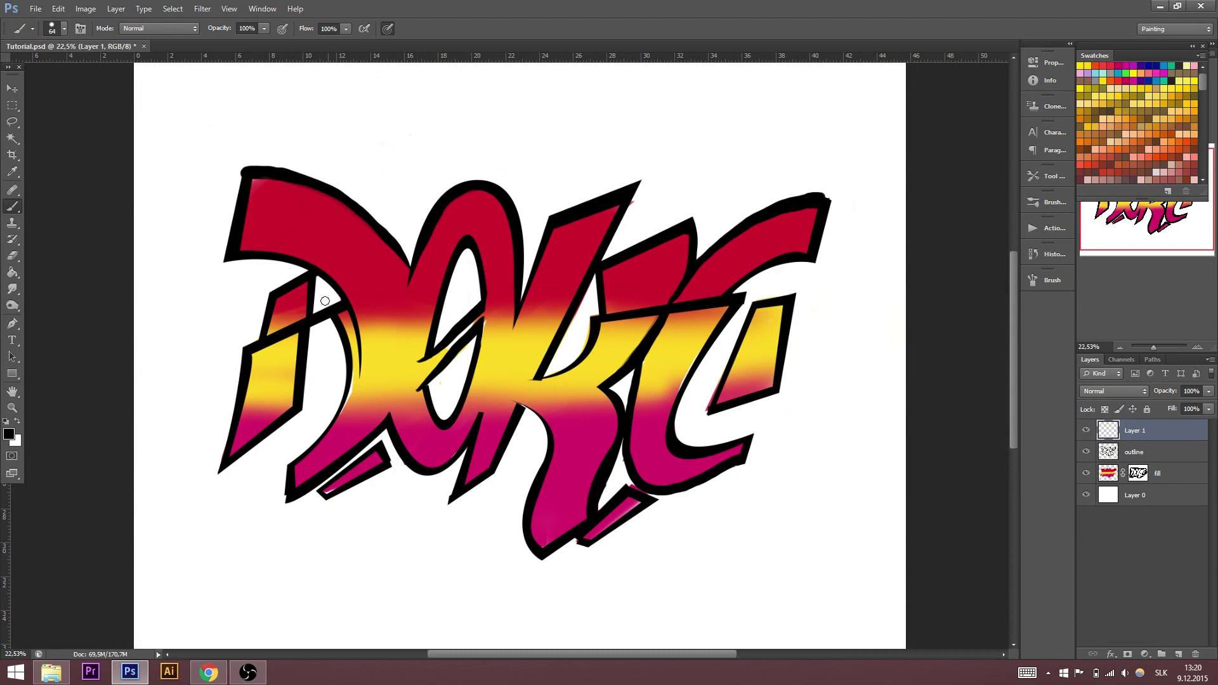
{"action": "left_click_drag", "start_coordinate": [317, 290], "coordinate": [337, 322]}
{"action": "key", "text": "ctrl+z"}
- Copy the outline of the whole lettering to a new layer via a rectangular selection, and name the layer shadows
{"action": "left_click", "coordinate": [1159, 455]}
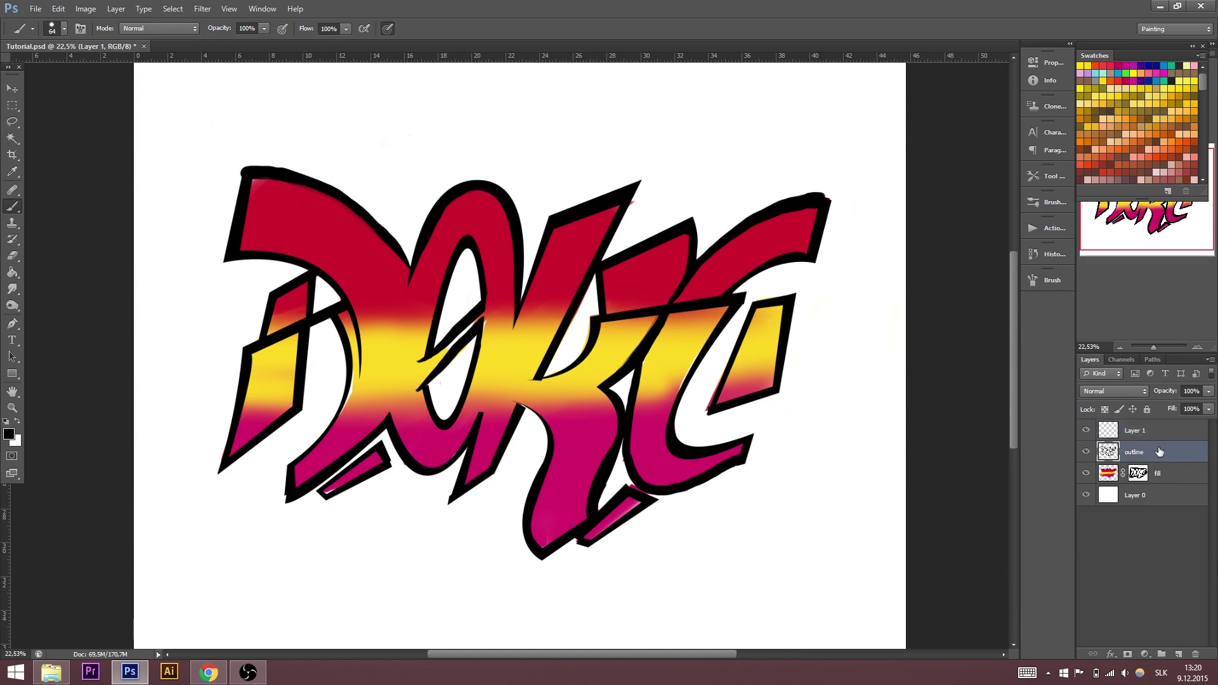
{"action": "left_click", "coordinate": [12, 105]}
{"action": "mouse_move", "coordinate": [172, 120]}
{"action": "left_mouse_down"}
{"action": "mouse_move", "coordinate": [332, 192]}
{"action": "mouse_move", "coordinate": [573, 352]}
{"action": "mouse_move", "coordinate": [844, 484]}
{"action": "mouse_move", "coordinate": [867, 567]}
{"action": "left_mouse_up"}
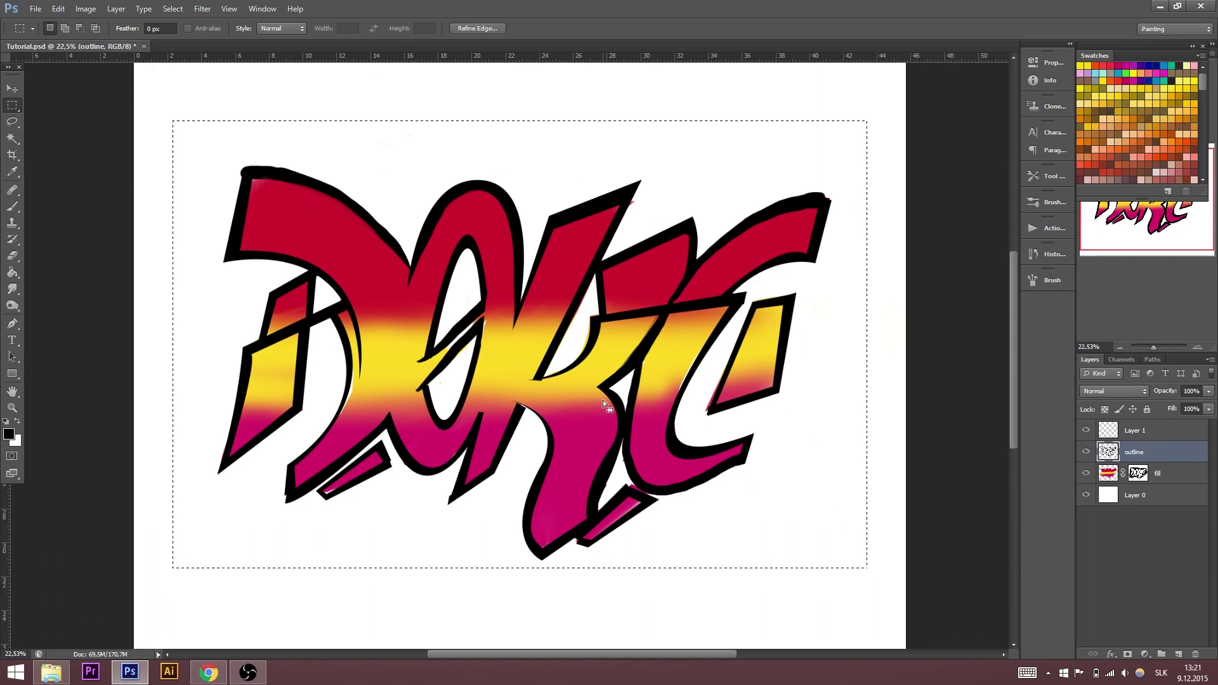
{"action": "key", "text": "ctrl+j"}
{"action": "key", "text": "ctrl+v"}
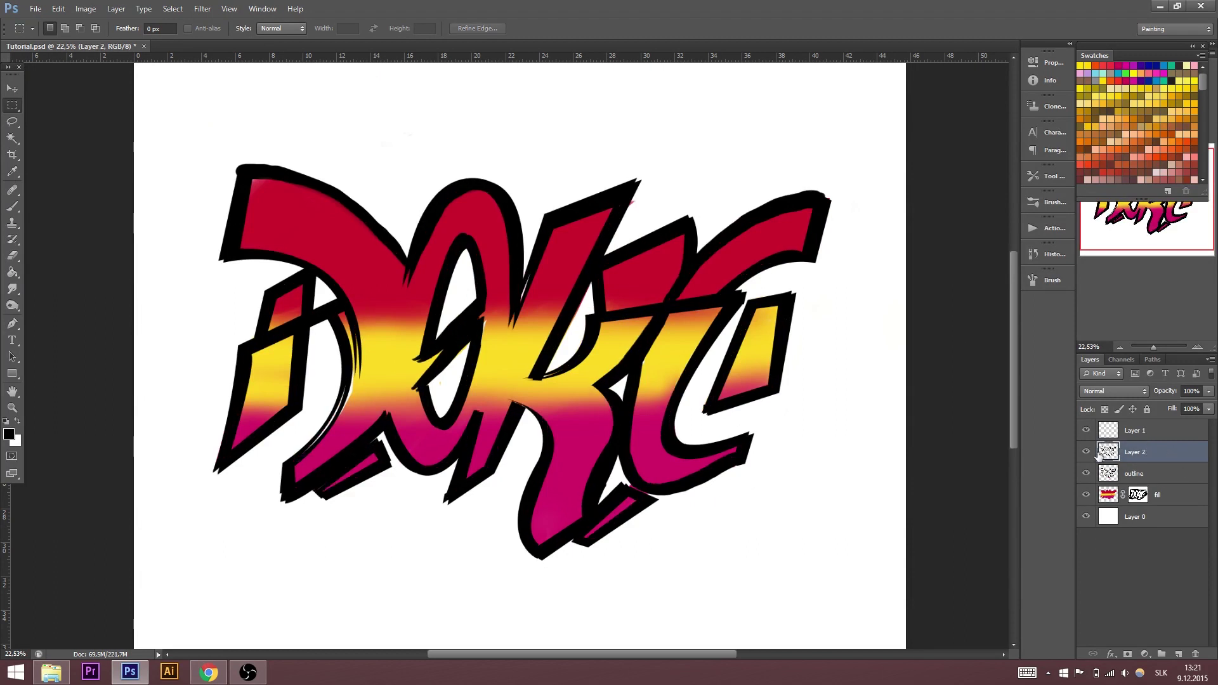
{"action": "double_click", "coordinate": [1143, 455]}
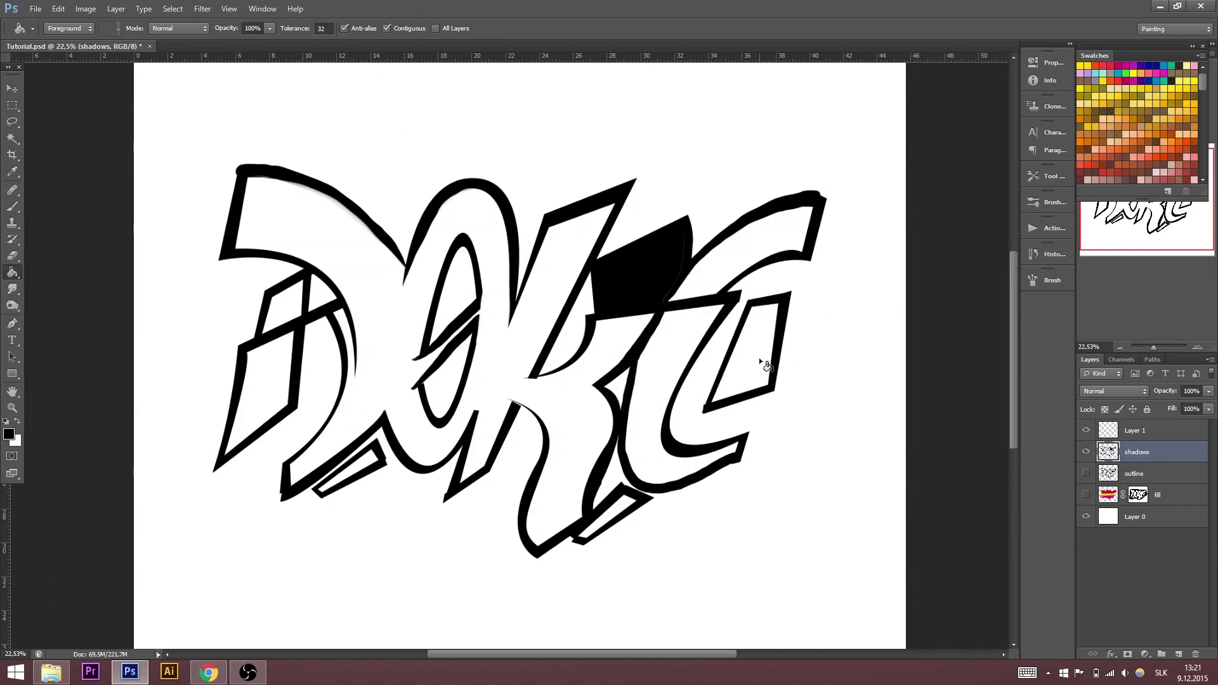
- Fill the small piece inside the last letter with black, and close the gaps in the other letters' outlines with the black brush
{"action": "left_click", "coordinate": [759, 357]}
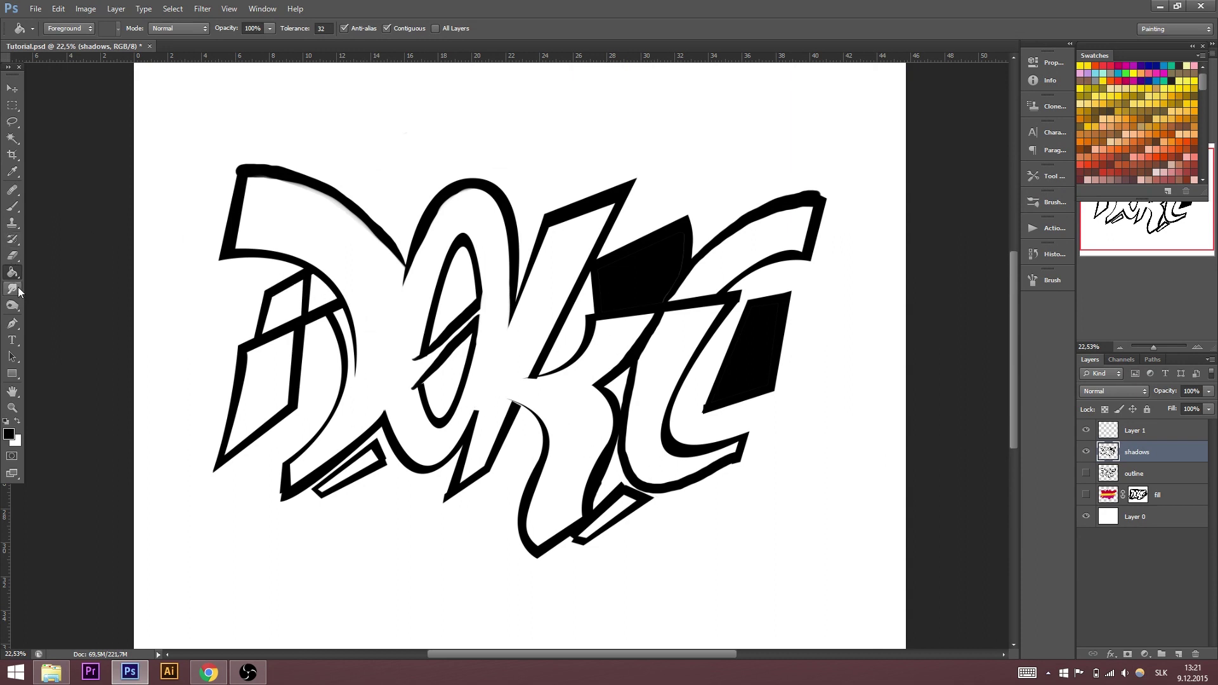
{"action": "left_click", "coordinate": [14, 208]}
{"action": "left_click", "coordinate": [408, 272]}
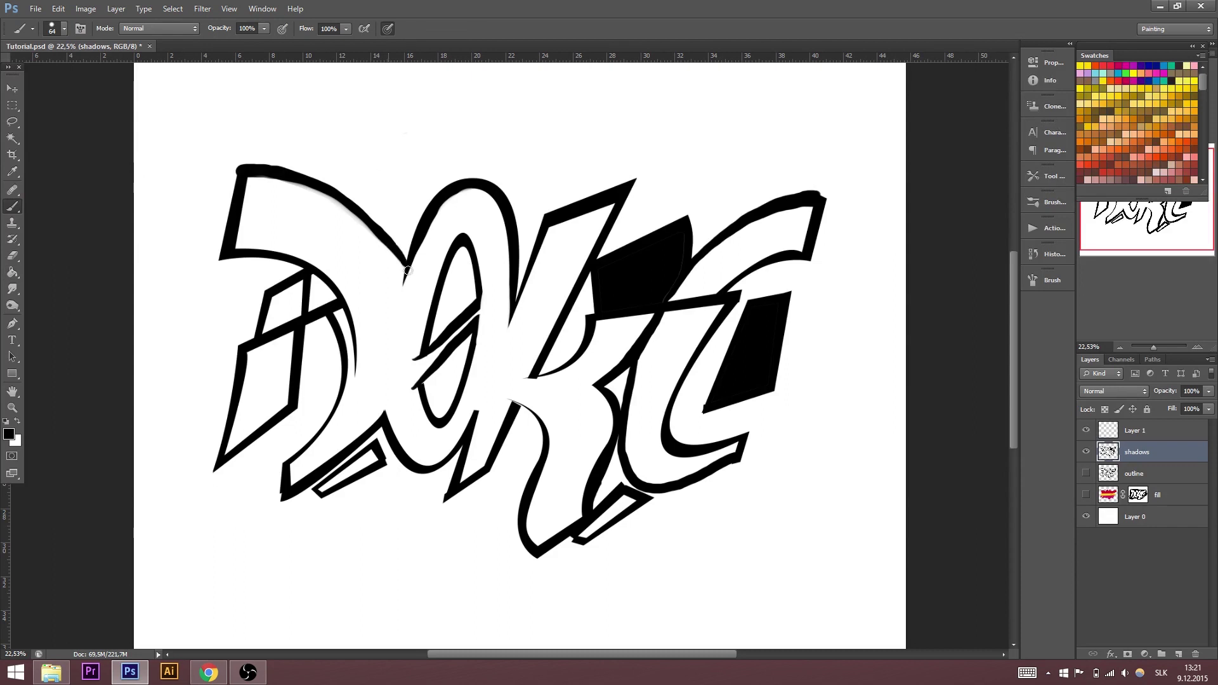
{"action": "mouse_move", "coordinate": [508, 400]}
{"action": "left_mouse_down"}
{"action": "mouse_move", "coordinate": [539, 408]}
{"action": "mouse_move", "coordinate": [560, 375]}
{"action": "left_mouse_up"}
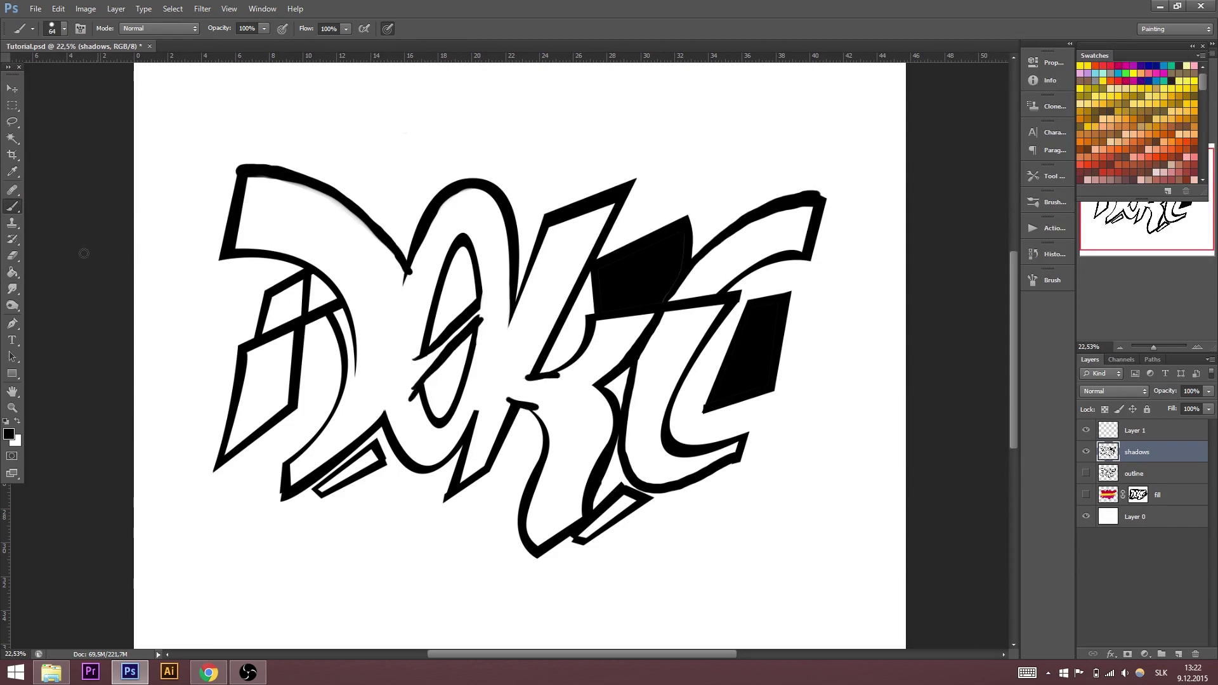
- Fill the remaining letters and the small detached pieces on the shadows layer with black using the Paint Bucket
{"action": "left_click", "coordinate": [12, 272]}
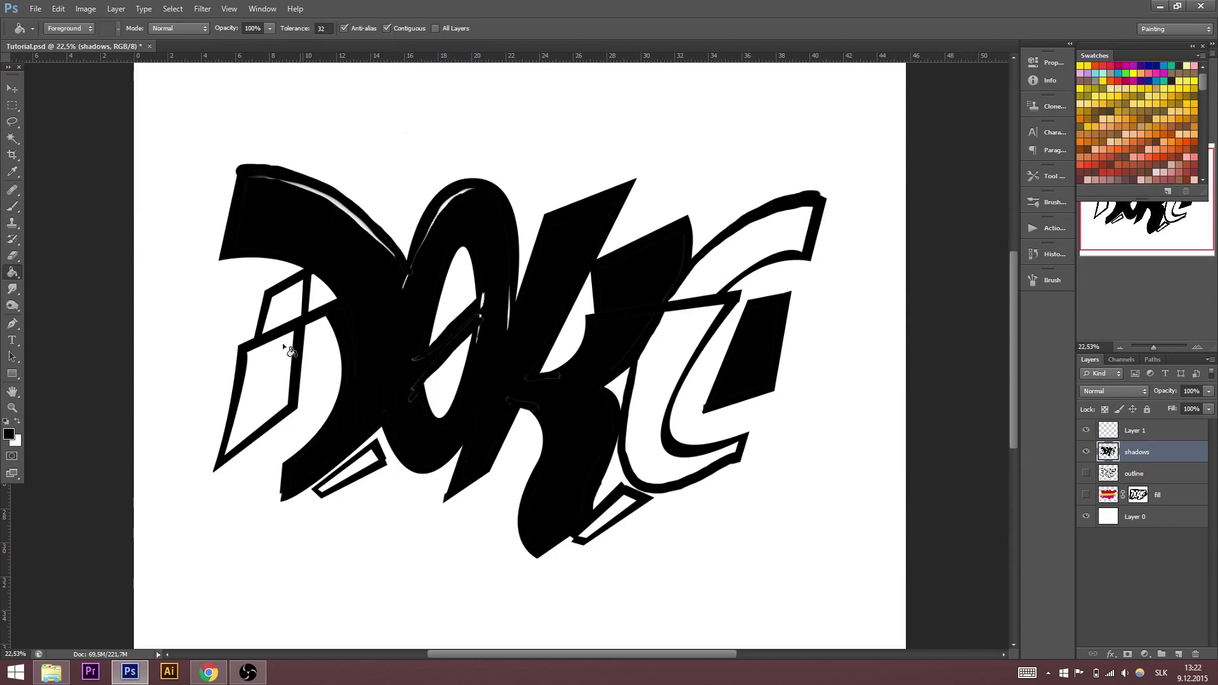
{"action": "left_click", "coordinate": [279, 359]}
{"action": "left_click", "coordinate": [281, 303]}
{"action": "left_click", "coordinate": [368, 469]}
{"action": "key", "text": "b"}
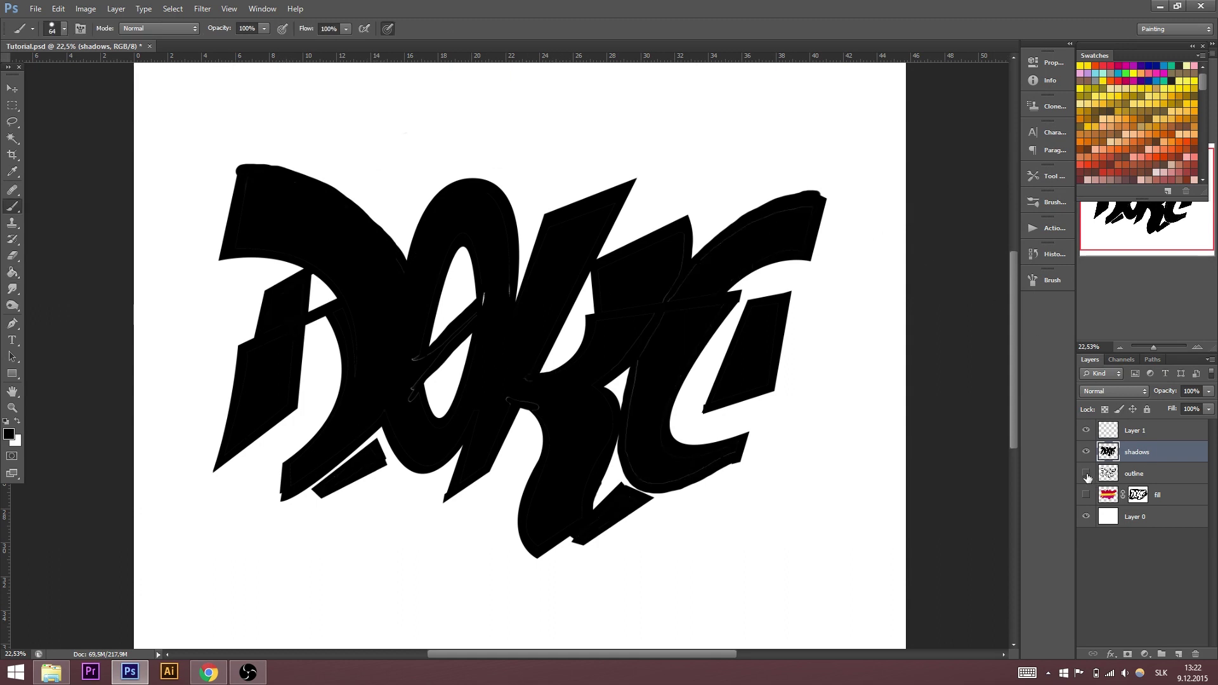
- Show the outline and fill layers, place the shadows layer beneath the fill layer, and offset the shadows slightly downward
{"action": "left_click_drag", "start_coordinate": [1088, 477], "coordinate": [1087, 496]}
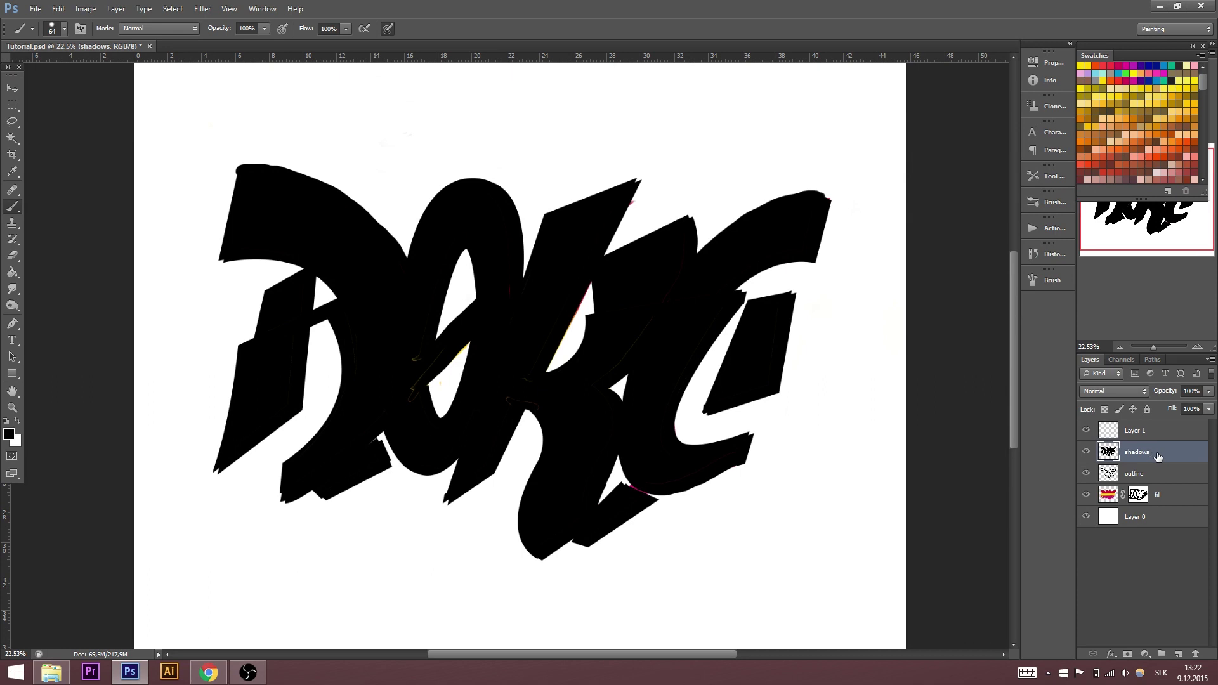
{"action": "left_click_drag", "start_coordinate": [1169, 456], "coordinate": [1169, 517]}
{"action": "left_click", "coordinate": [12, 89]}
{"action": "left_click_drag", "start_coordinate": [640, 336], "coordinate": [642, 352]}
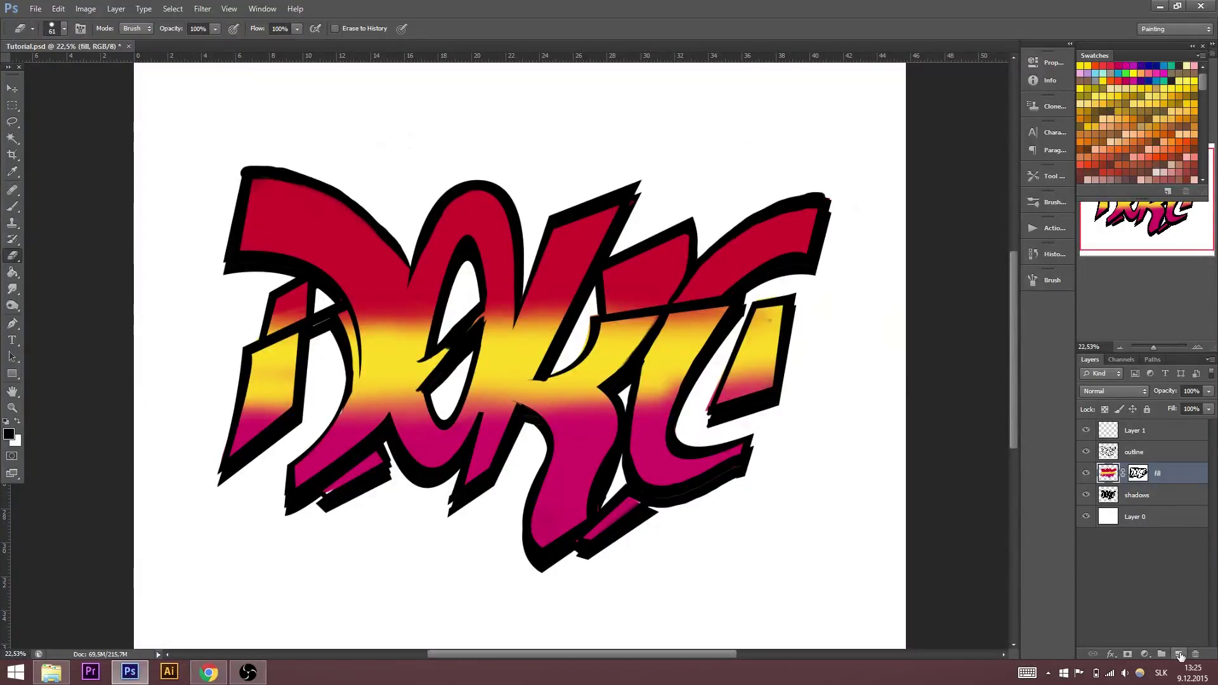
- Add a new layer named backň and place it beneath the shadows layer
{"action": "left_click", "coordinate": [1178, 653]}
{"action": "double_click", "coordinate": [1136, 474]}
{"action": "type", "text": "backň"}
{"action": "key", "text": "Return"}
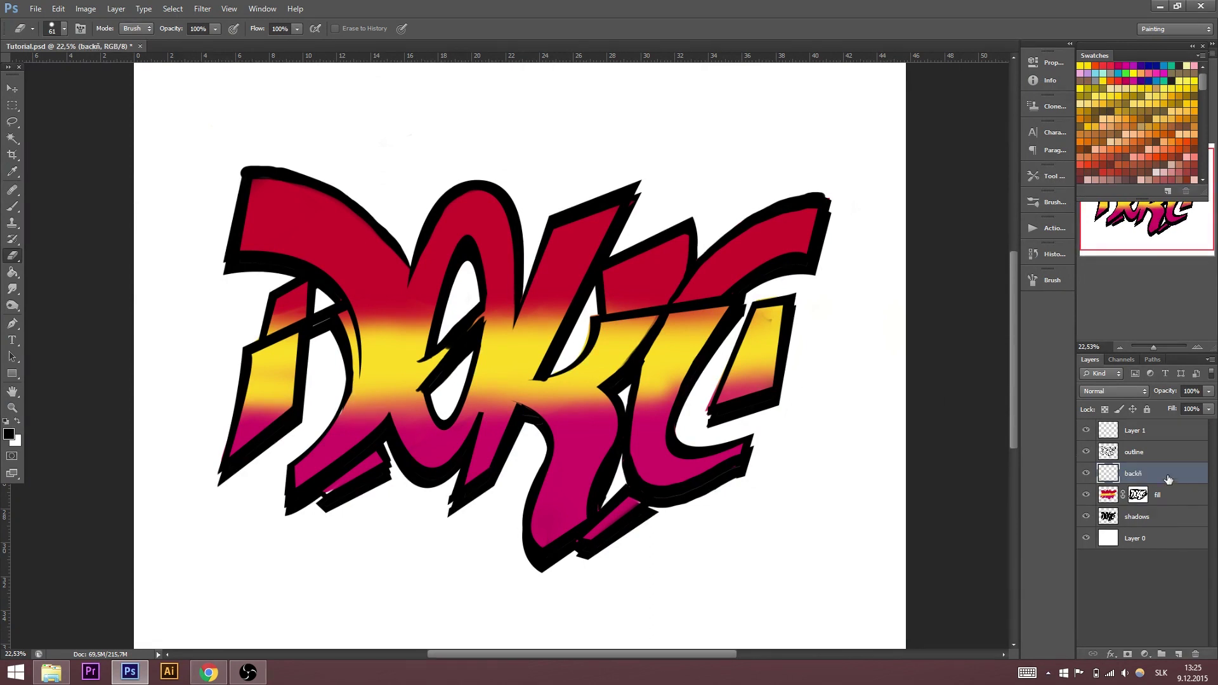
{"action": "left_click_drag", "start_coordinate": [1158, 482], "coordinate": [1169, 528]}
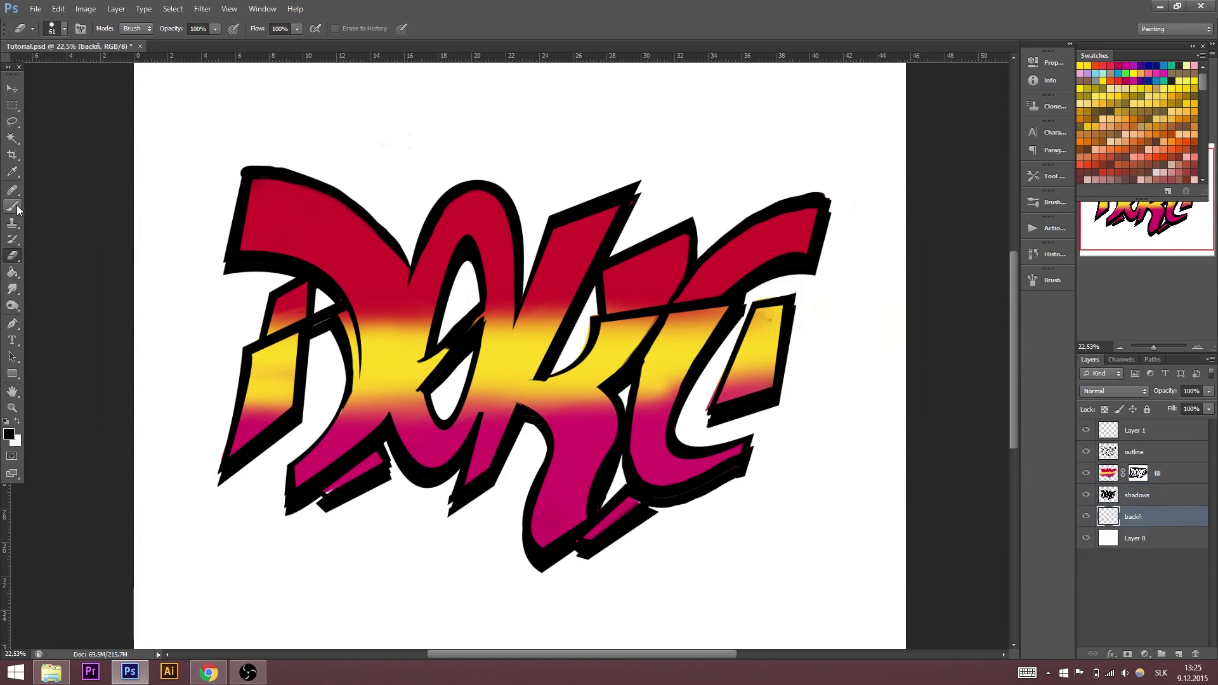
- Outline a closed angular shape around the lettering with the Pen tool and fill it with light blue on the backň layer
{"action": "left_click", "coordinate": [12, 324]}
{"action": "left_click", "coordinate": [191, 306]}
{"action": "left_click", "coordinate": [201, 391]}
{"action": "left_click", "coordinate": [427, 506]}
{"action": "left_click", "coordinate": [522, 467]}
{"action": "left_click", "coordinate": [673, 543]}
{"action": "left_click", "coordinate": [775, 431]}
{"action": "left_click", "coordinate": [851, 347]}
{"action": "left_click", "coordinate": [814, 300]}
{"action": "left_click", "coordinate": [672, 201]}
{"action": "left_click", "coordinate": [528, 233]}
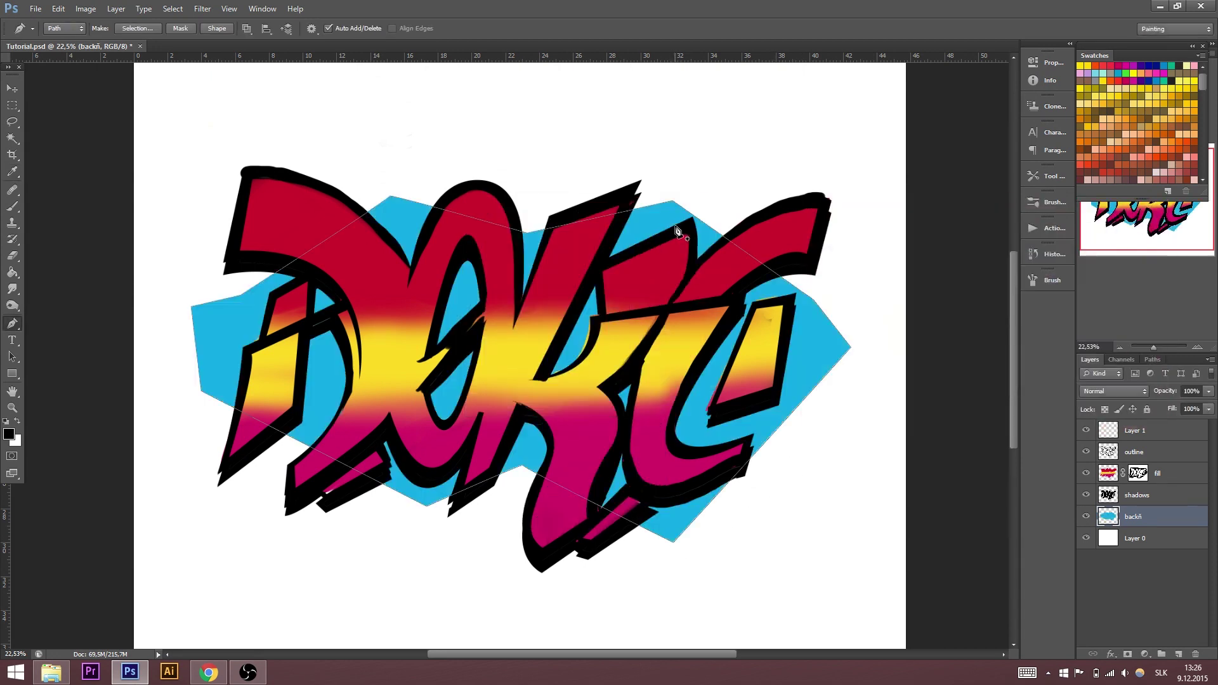
- Paint wavy dark teal lines along and outside the edge of the light blue background shape with the brush
{"action": "key", "text": "b"}
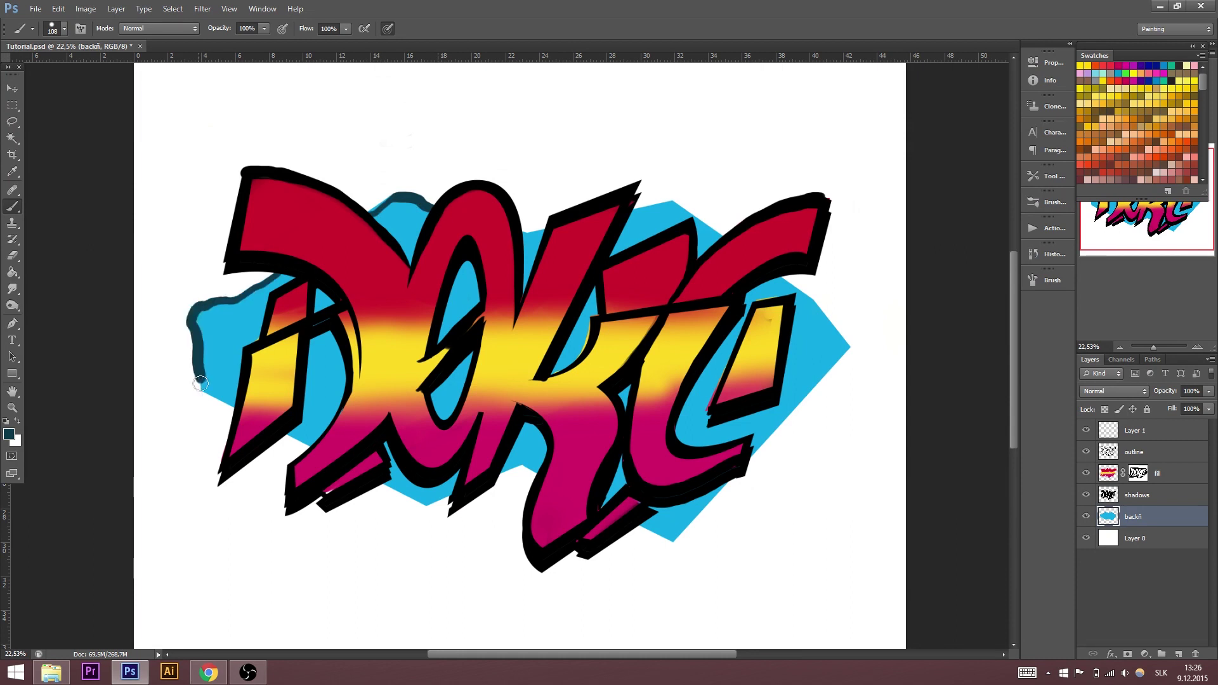
{"action": "mouse_move", "coordinate": [823, 404]}
{"action": "left_mouse_down"}
{"action": "mouse_move", "coordinate": [723, 203]}
{"action": "mouse_move", "coordinate": [749, 521]}
{"action": "mouse_move", "coordinate": [635, 545]}
{"action": "left_mouse_up"}
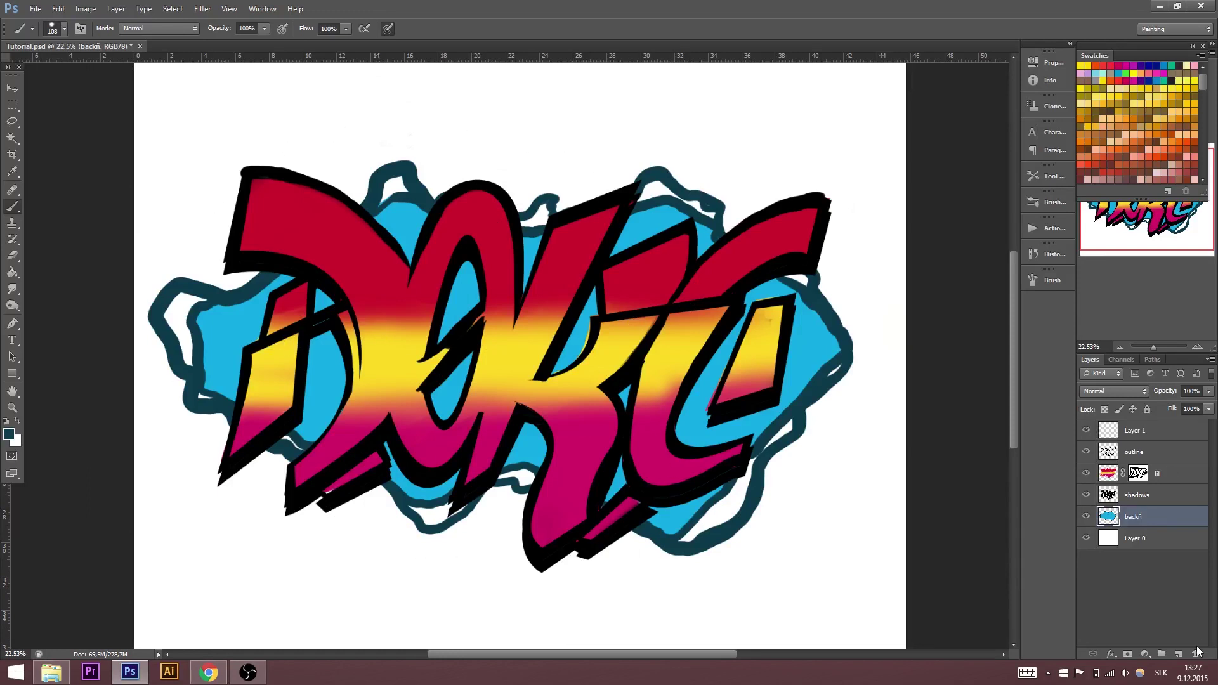
- Add a new layer above the backň layer and name it shadow of skt
{"action": "left_click", "coordinate": [1178, 653]}
{"action": "double_click", "coordinate": [1136, 517]}
{"action": "type", "text": "shadow of skt"}
{"action": "key", "text": "Return"}
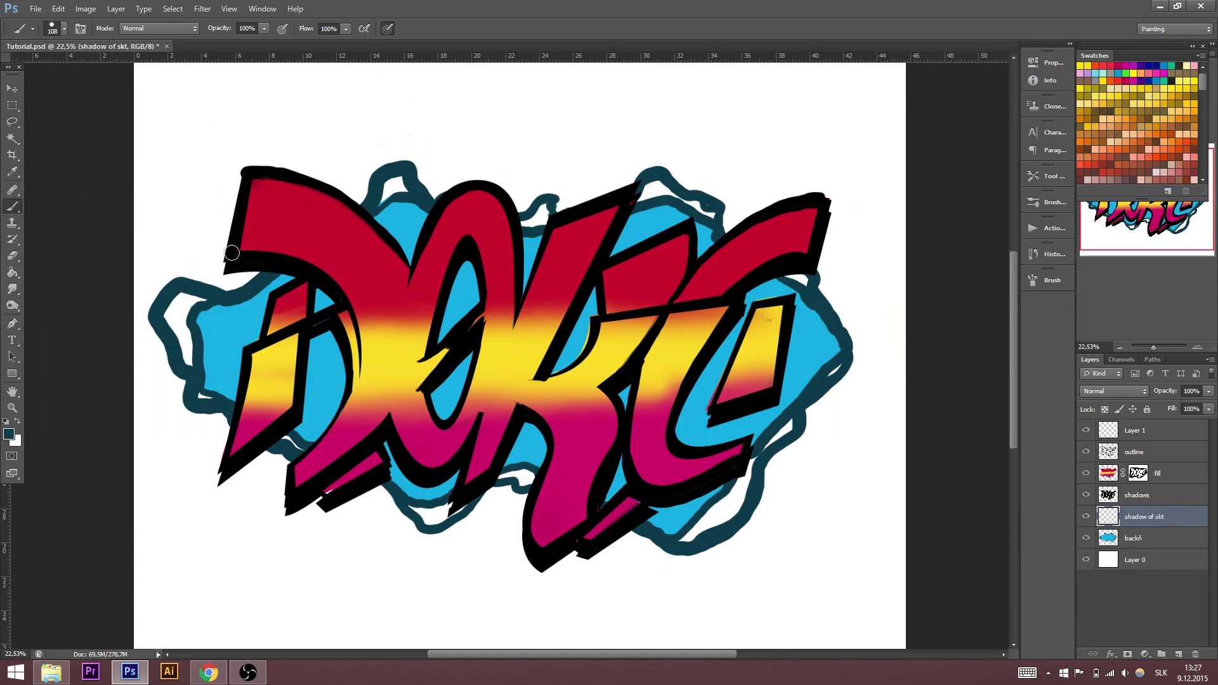
- Sample black from the outline, set the brush opacity to 27%, and paint a shadow on the blue inside the D
{"action": "left_click", "coordinate": [262, 257], "text": "alt"}
{"action": "left_click", "coordinate": [264, 29]}
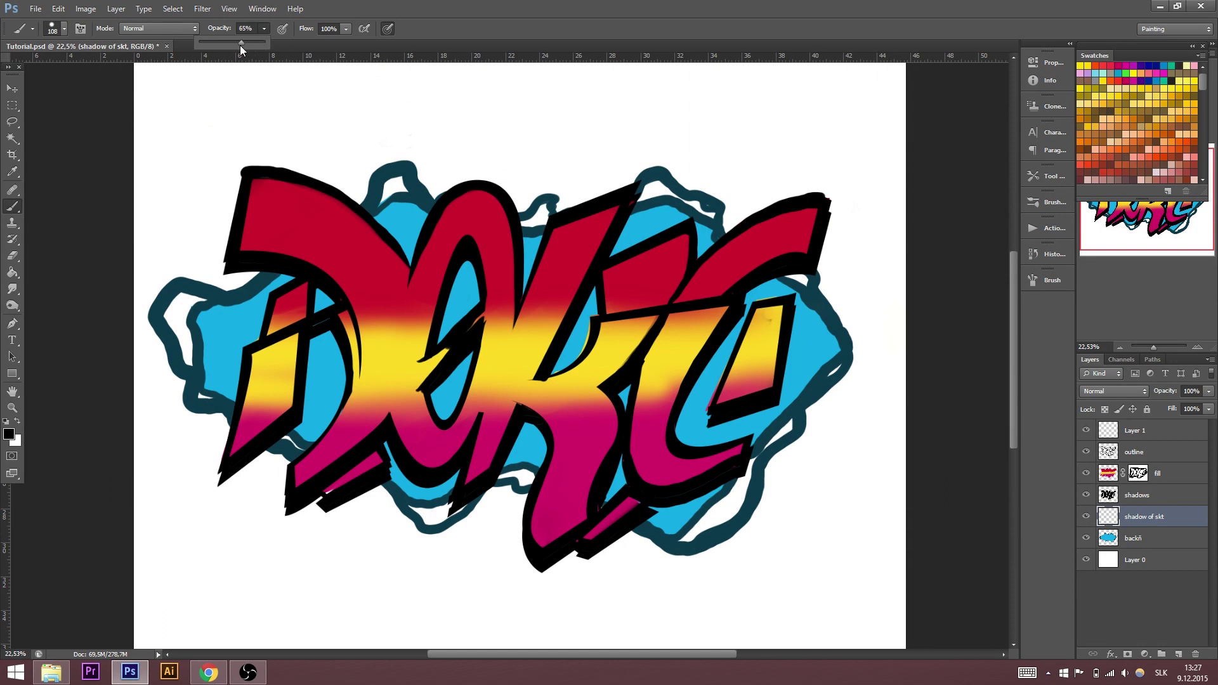
{"action": "left_click_drag", "start_coordinate": [219, 48], "coordinate": [212, 49]}
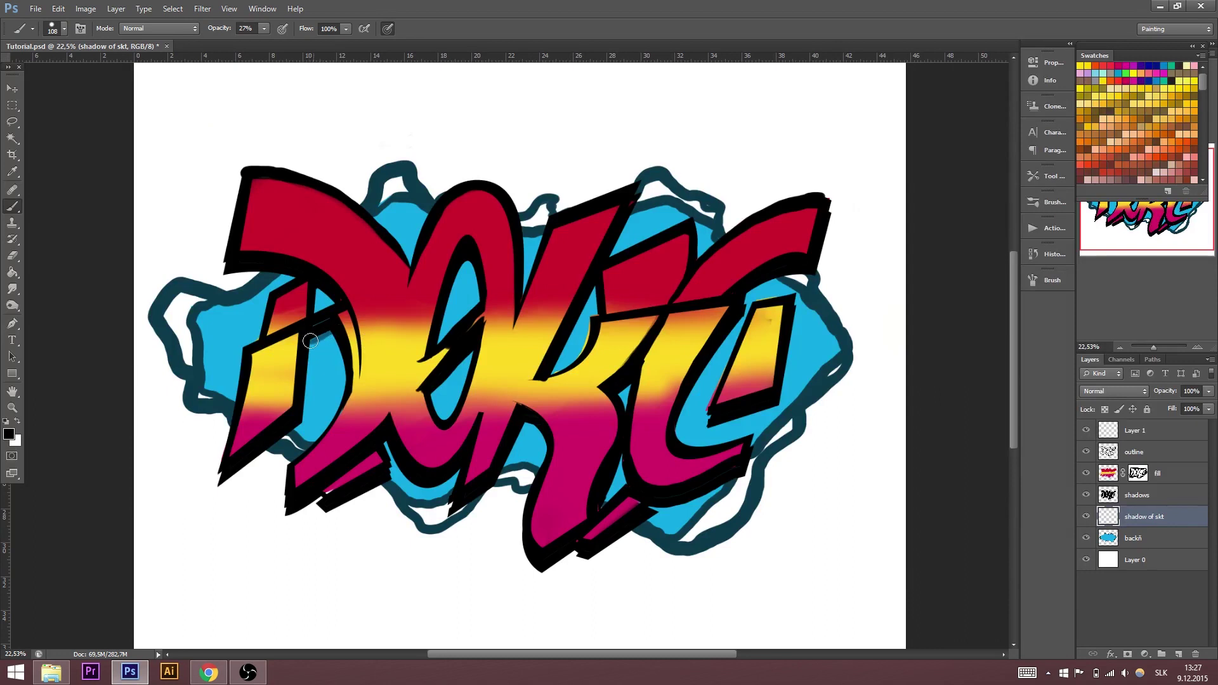
{"action": "mouse_move", "coordinate": [329, 333]}
{"action": "left_mouse_down"}
{"action": "mouse_move", "coordinate": [311, 364]}
{"action": "mouse_move", "coordinate": [310, 333]}
{"action": "mouse_move", "coordinate": [303, 423]}
{"action": "left_mouse_up"}
- Enlarge the brush to 185 px, turn off pen pressure for size, and paint translucent shadows along the letters on the background
{"action": "left_click", "coordinate": [63, 29]}
{"action": "left_click_drag", "start_coordinate": [83, 68], "coordinate": [85, 68]}
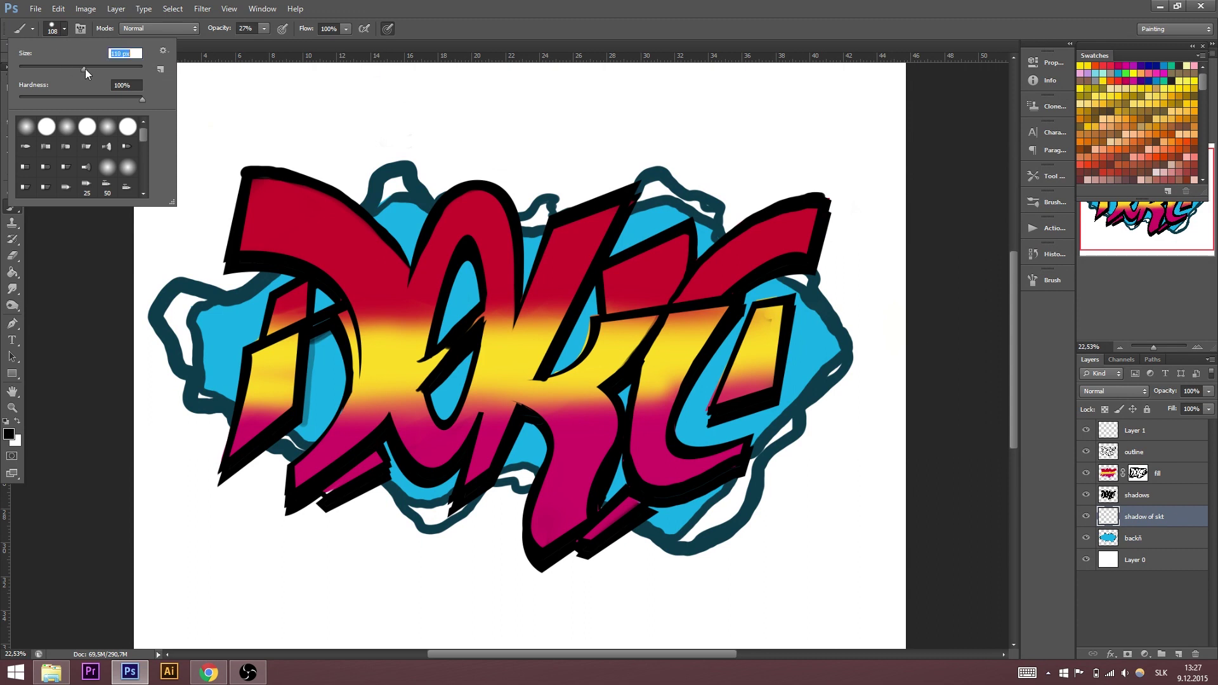
{"action": "left_click", "coordinate": [385, 31]}
{"action": "mouse_move", "coordinate": [312, 332]}
{"action": "left_mouse_down"}
{"action": "mouse_move", "coordinate": [297, 429]}
{"action": "mouse_move", "coordinate": [279, 423]}
{"action": "left_mouse_up"}
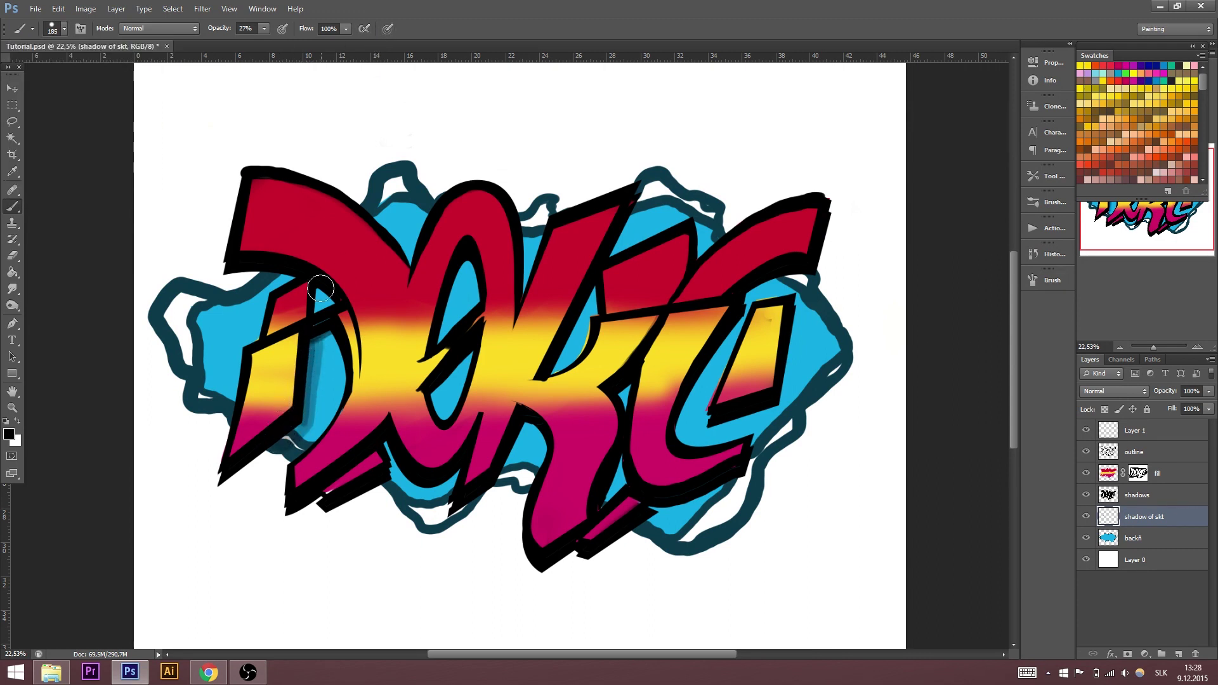
{"action": "left_click_drag", "start_coordinate": [272, 270], "coordinate": [253, 275]}
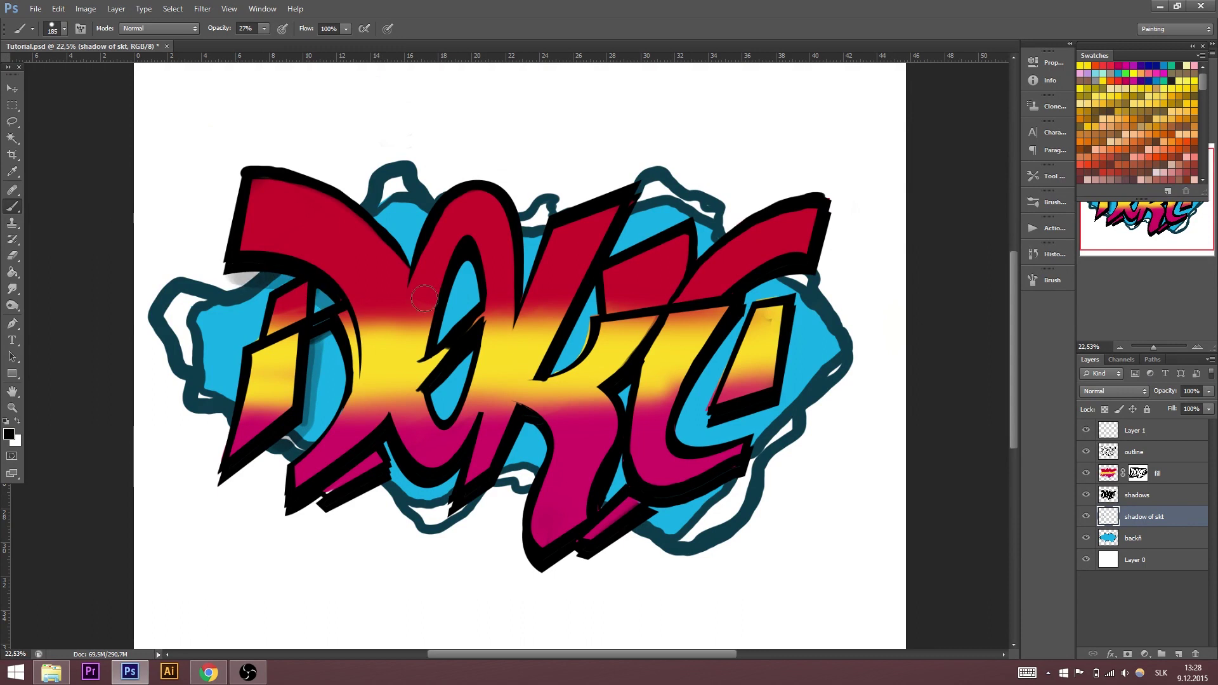
{"action": "mouse_move", "coordinate": [476, 270]}
{"action": "left_mouse_down"}
{"action": "mouse_move", "coordinate": [433, 387]}
{"action": "mouse_move", "coordinate": [446, 419]}
{"action": "left_mouse_up"}
{"action": "left_click_drag", "start_coordinate": [590, 288], "coordinate": [557, 367]}
{"action": "left_click_drag", "start_coordinate": [806, 286], "coordinate": [724, 438]}
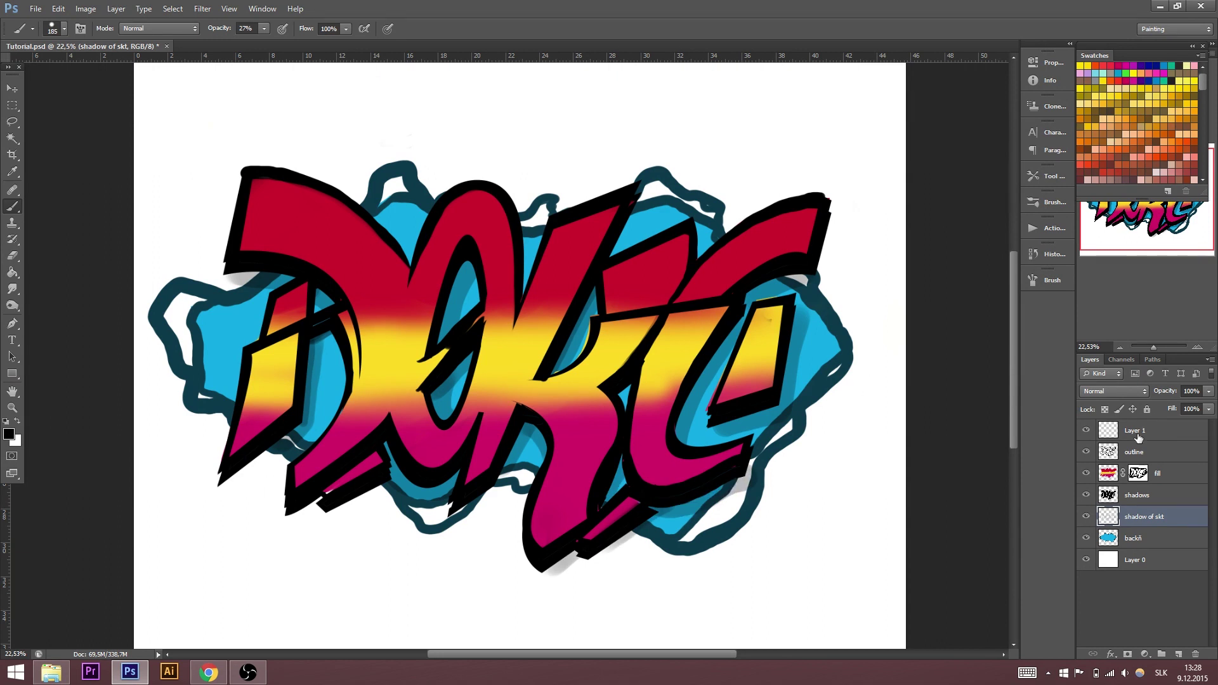
- Add a new layer above the fill layer and shade the inner edges of the letters with translucent black at 96 px
{"action": "left_click", "coordinate": [1136, 473]}
{"action": "left_click", "coordinate": [1178, 654]}
{"action": "left_click_drag", "start_coordinate": [253, 191], "coordinate": [330, 469]}
{"action": "left_click_drag", "start_coordinate": [520, 216], "coordinate": [793, 292]}
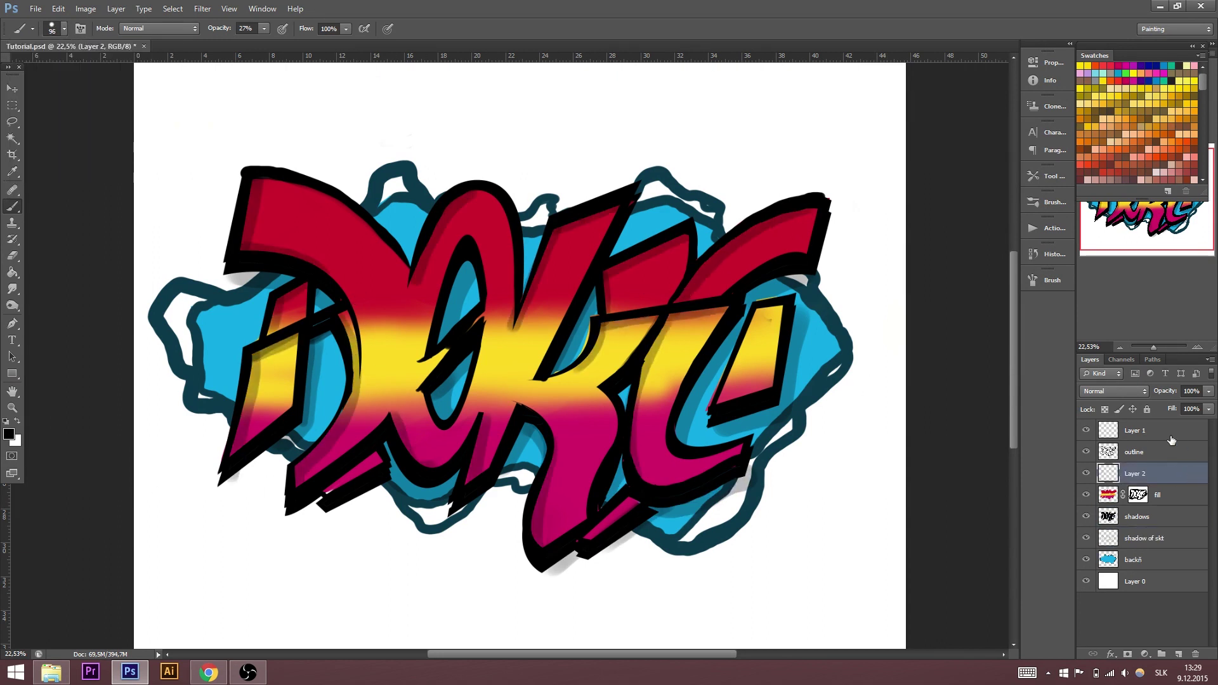
- Switch the brush colour to white and paint translucent highlight strokes inside the letters on Layer 1
{"action": "left_click", "coordinate": [1086, 432]}
{"action": "left_click", "coordinate": [1160, 434]}
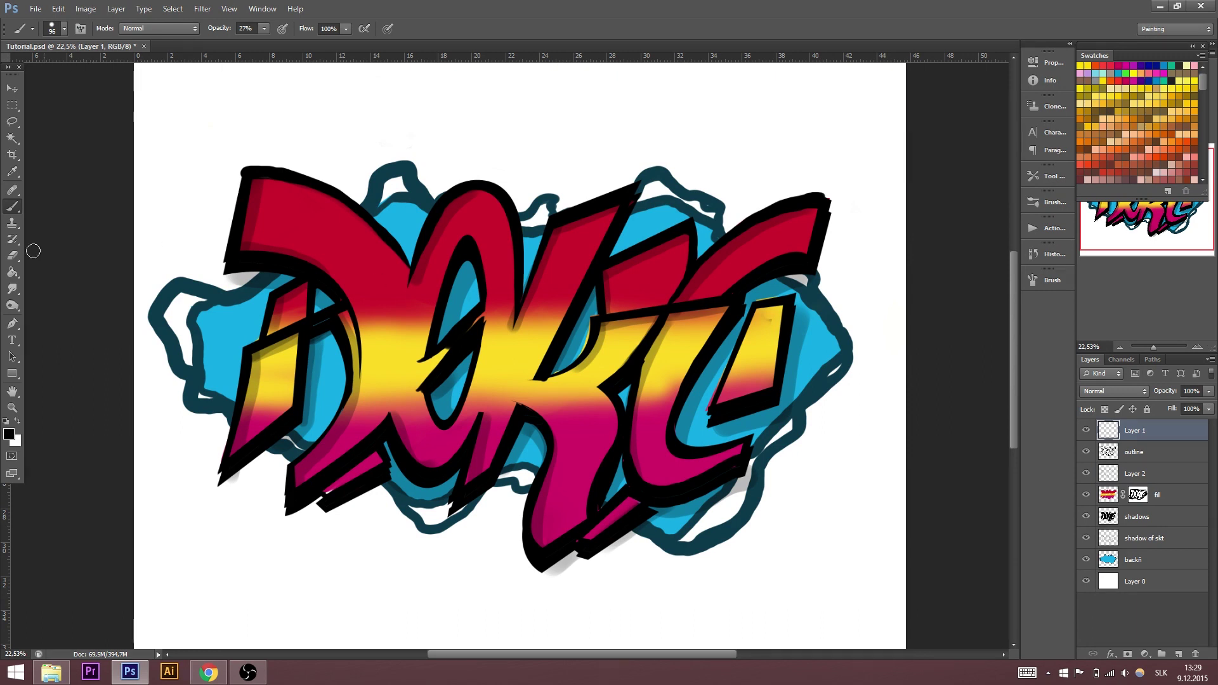
{"action": "left_click", "coordinate": [17, 421]}
{"action": "left_click_drag", "start_coordinate": [331, 214], "coordinate": [380, 289]}
{"action": "left_click_drag", "start_coordinate": [482, 213], "coordinate": [501, 292]}
{"action": "left_click_drag", "start_coordinate": [571, 233], "coordinate": [590, 293]}
{"action": "left_click_drag", "start_coordinate": [646, 270], "coordinate": [667, 298]}
{"action": "left_click_drag", "start_coordinate": [794, 235], "coordinate": [752, 248]}
{"action": "left_click_drag", "start_coordinate": [773, 321], "coordinate": [760, 362]}
{"action": "left_click_drag", "start_coordinate": [701, 323], "coordinate": [666, 395]}
{"action": "left_click_drag", "start_coordinate": [599, 400], "coordinate": [582, 456]}
{"action": "left_click_drag", "start_coordinate": [378, 396], "coordinate": [327, 455]}
{"action": "left_click_drag", "start_coordinate": [286, 358], "coordinate": [283, 390]}
{"action": "left_click_drag", "start_coordinate": [542, 331], "coordinate": [502, 412]}
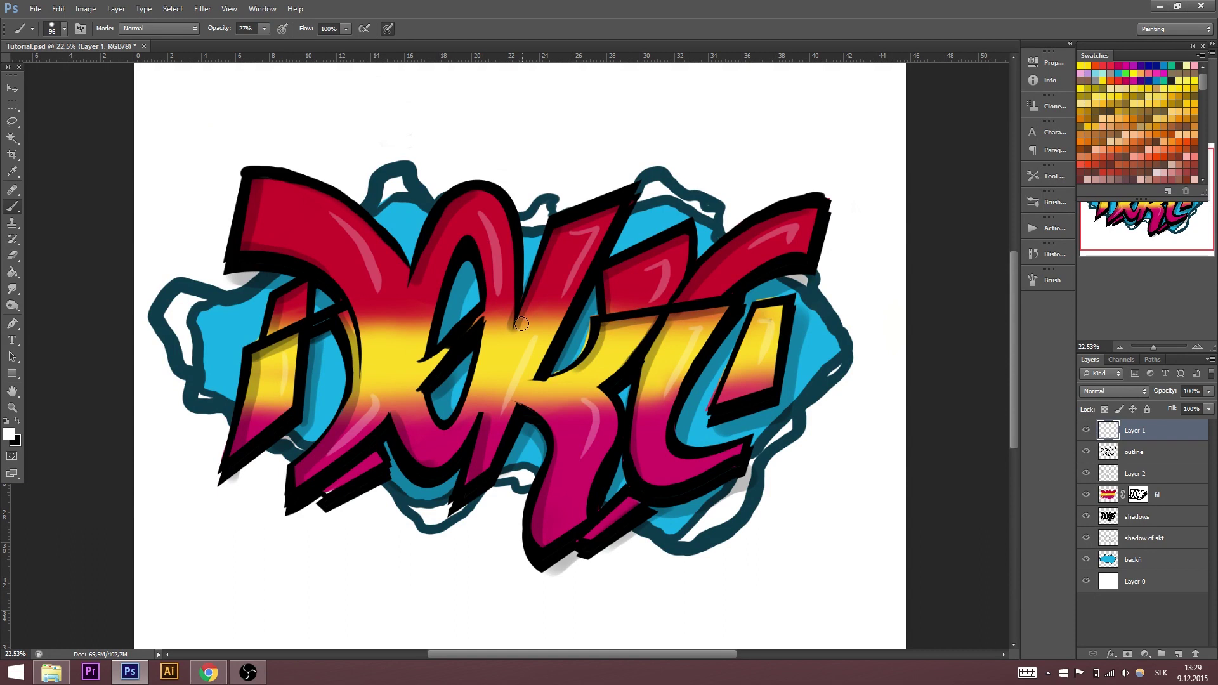